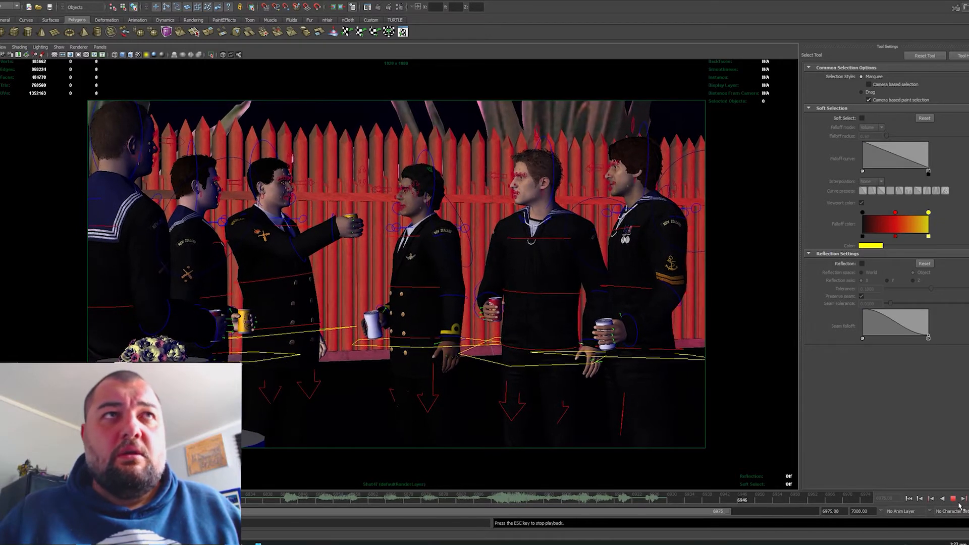
Play back the group shot of the uniformed men and stop at frame 6793
key("Escape")
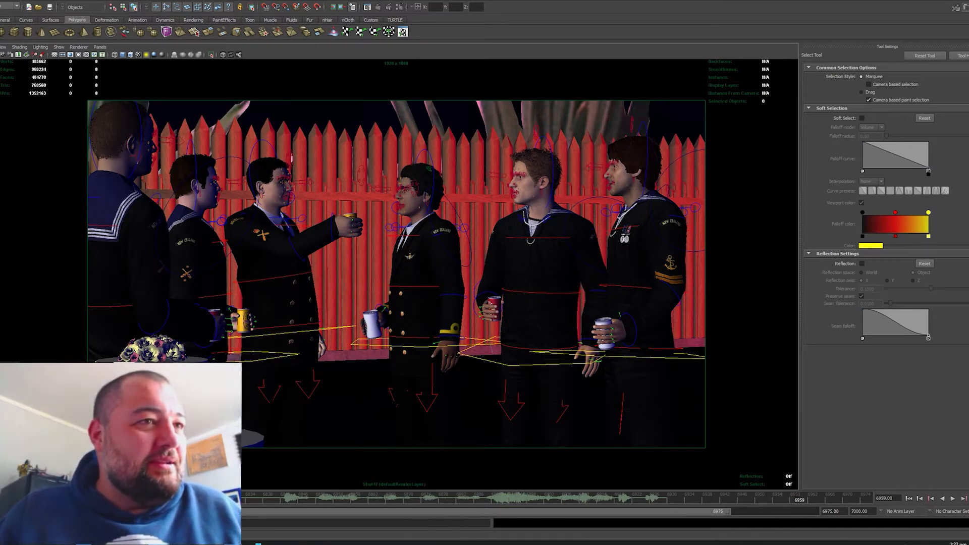
key("alt+v")
key("alt+v")
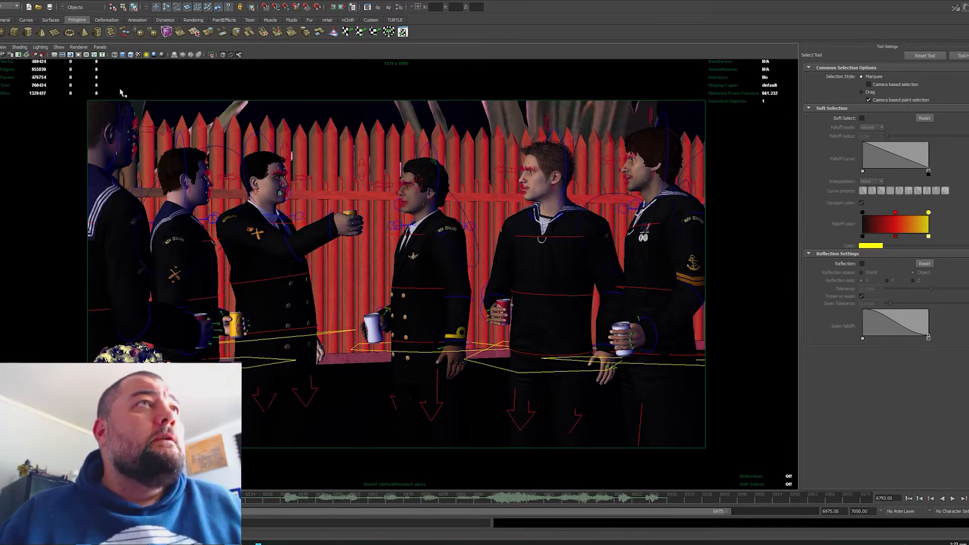
Display the SimonForeground render layer so only the man with the outstretched arm is shown
left_click(100, 46)
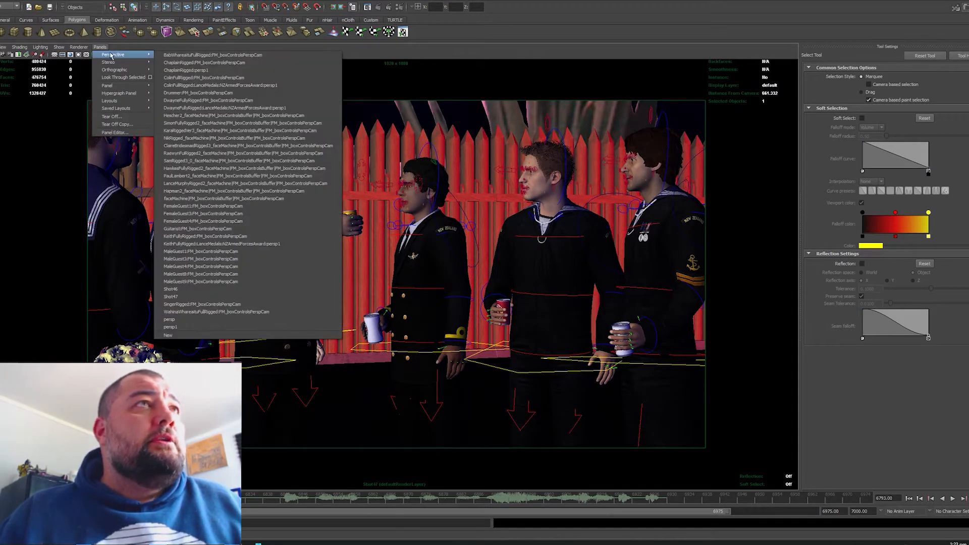
left_click(101, 48)
left_click(968, 157)
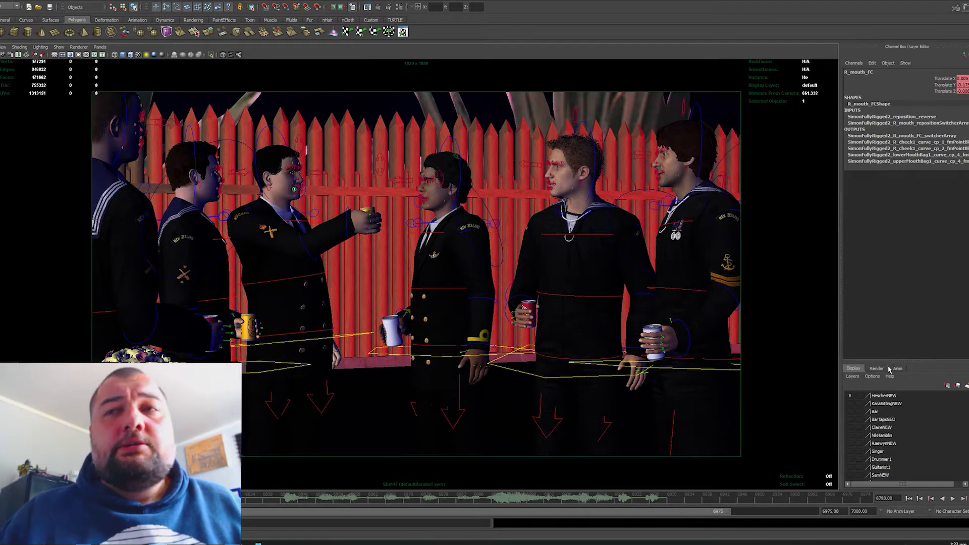
left_click(877, 369)
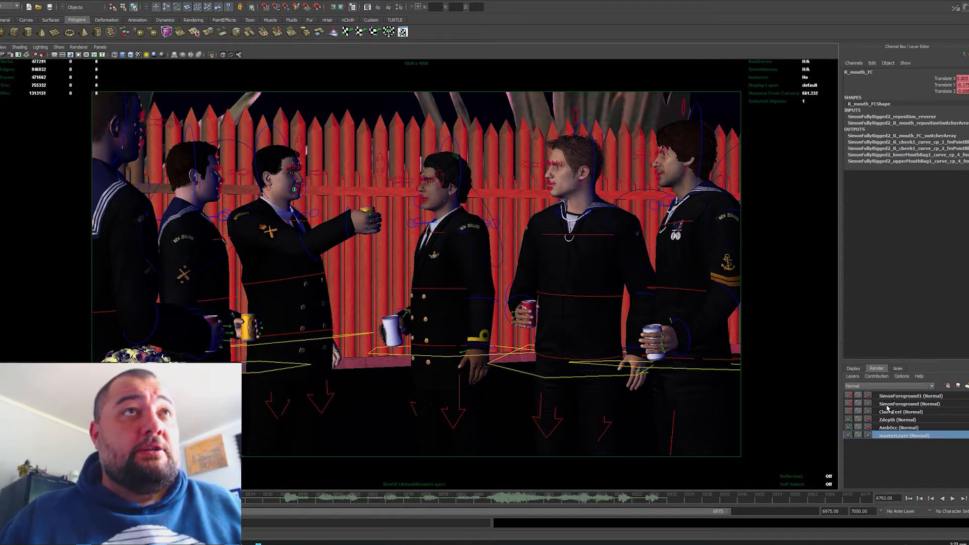
left_click(904, 404)
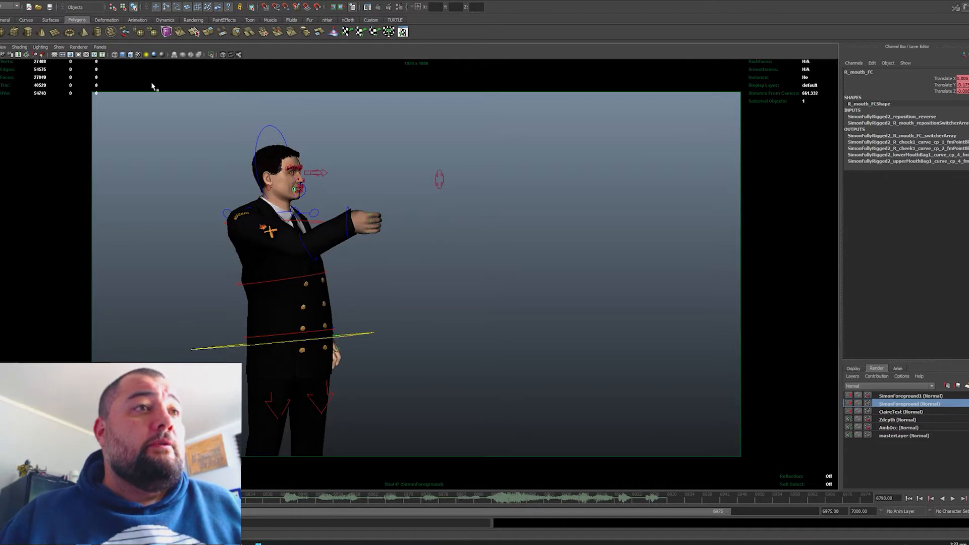
Look through the foreground man's FM_boxControlsPerspCam to frame his face for facial animation
left_click(101, 47)
mouse_move(116, 54)
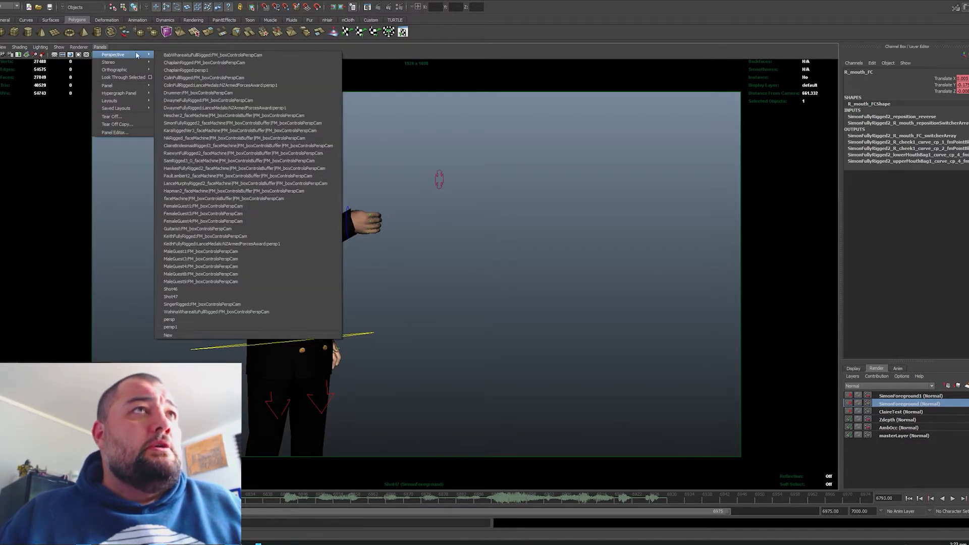
left_click(207, 281)
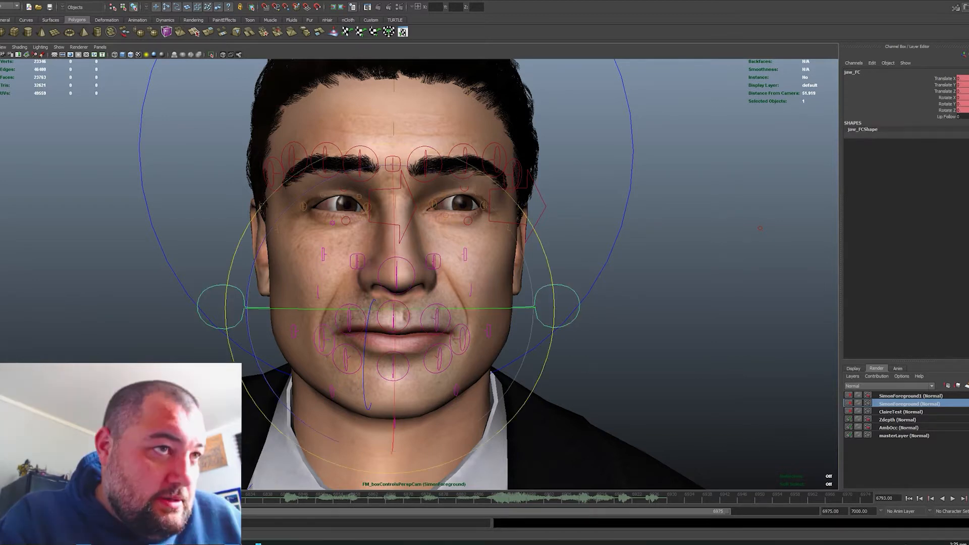
Rotate the jaw control down at frame 6798 to open the mouth, and key the pose
key("alt+v")
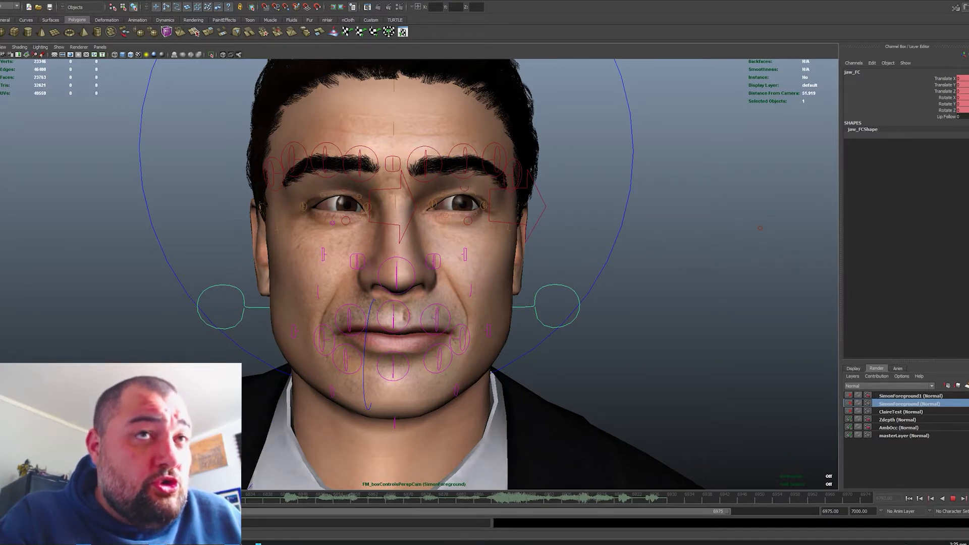
key("alt+v")
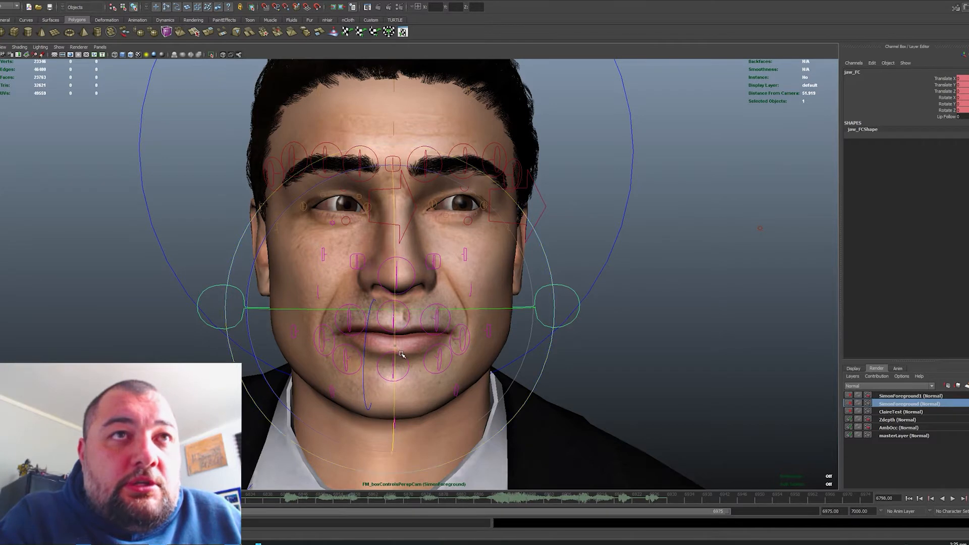
left_click_drag(401, 354, 403, 371)
key("s")
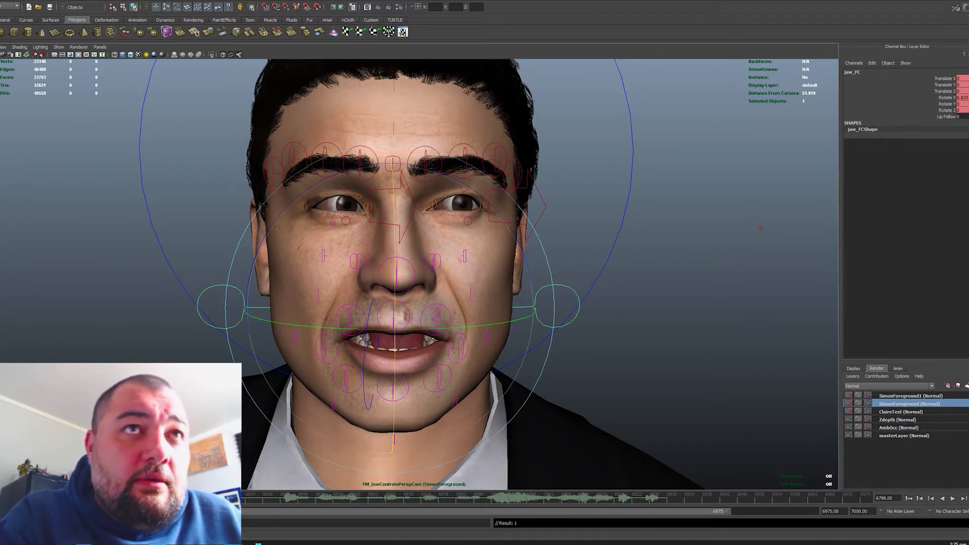
Rotate the jaw control up to partly close the mouth at frame 6799, and open it again at frame 6800
key("alt+v")
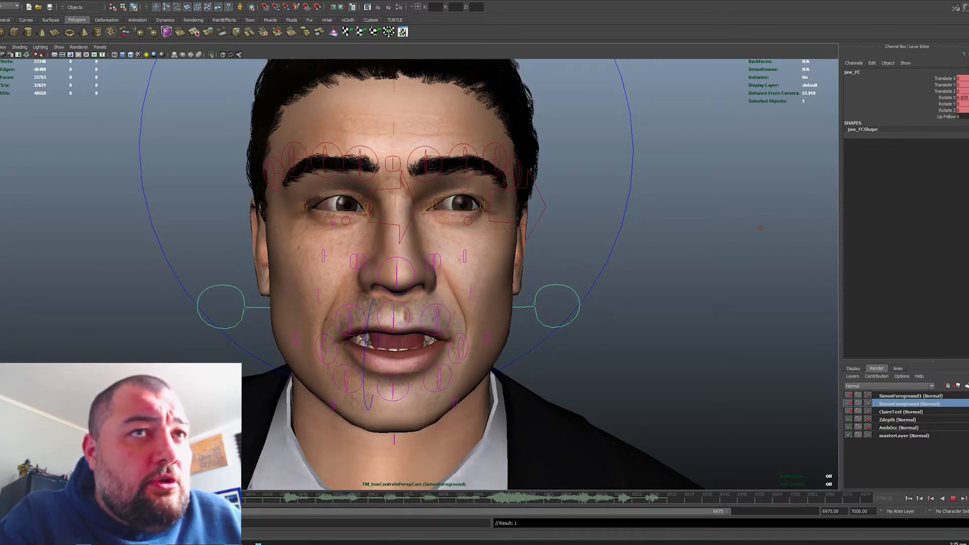
key("alt+v")
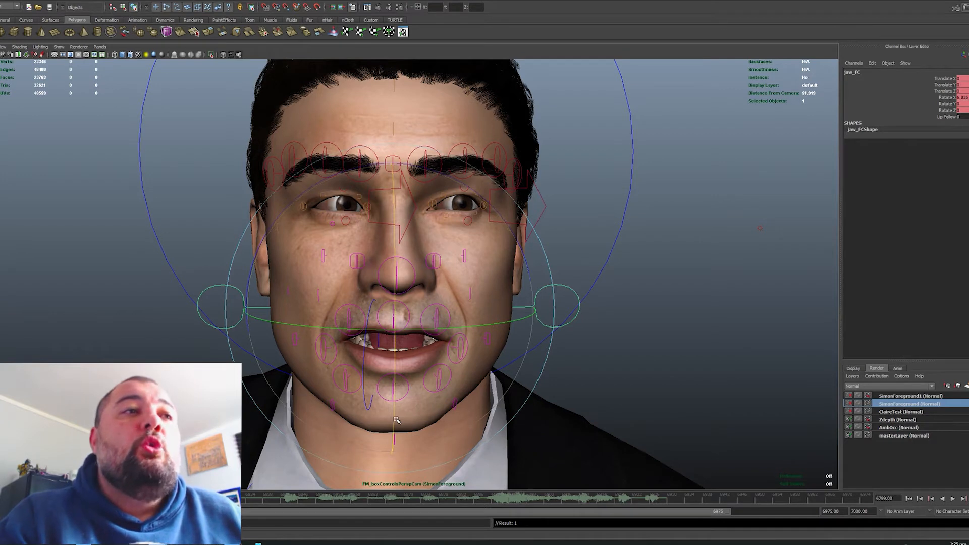
left_click_drag(399, 424, 398, 418)
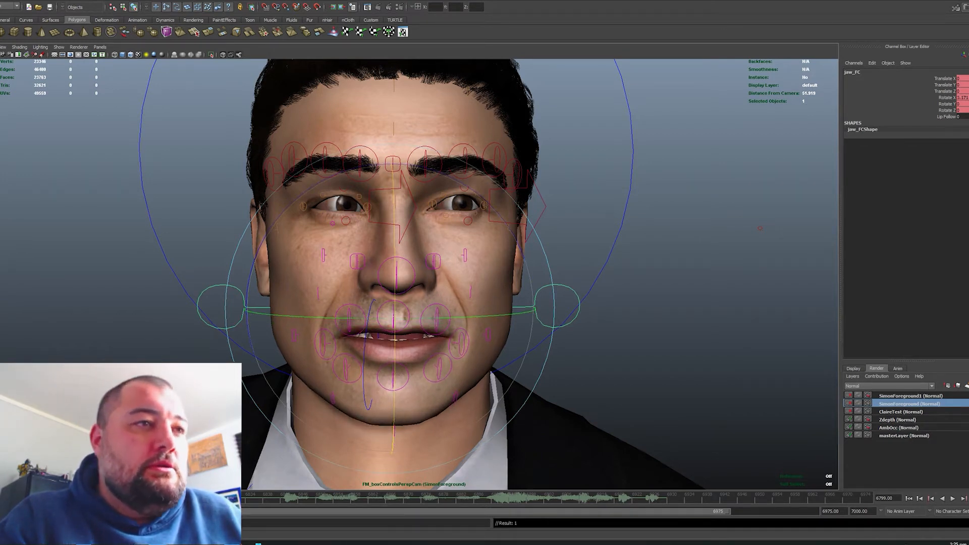
key("alt+v")
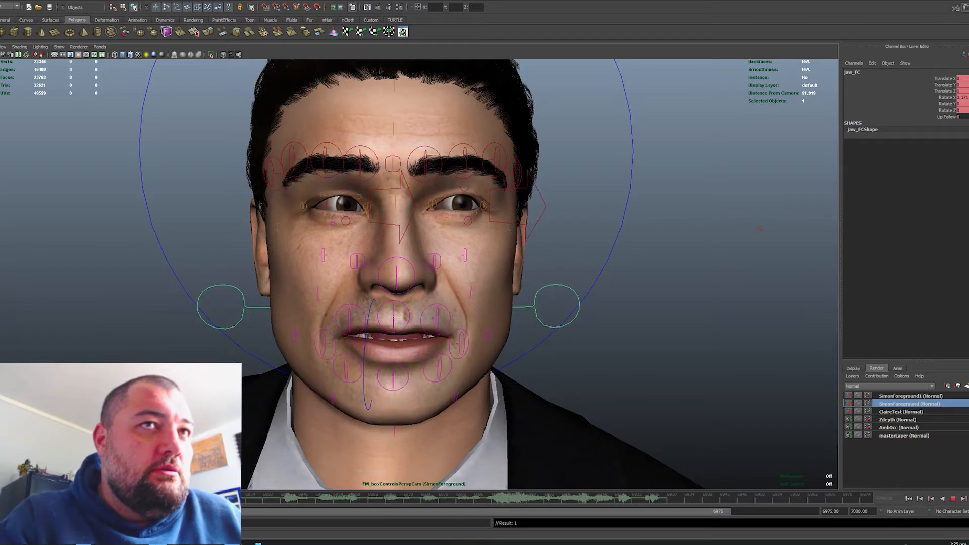
key("alt+v")
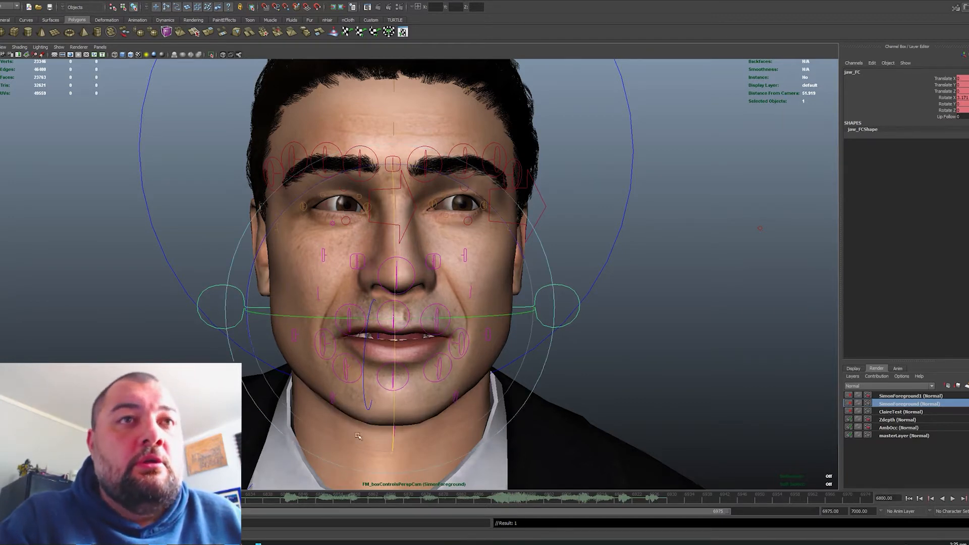
left_click_drag(399, 414, 400, 417)
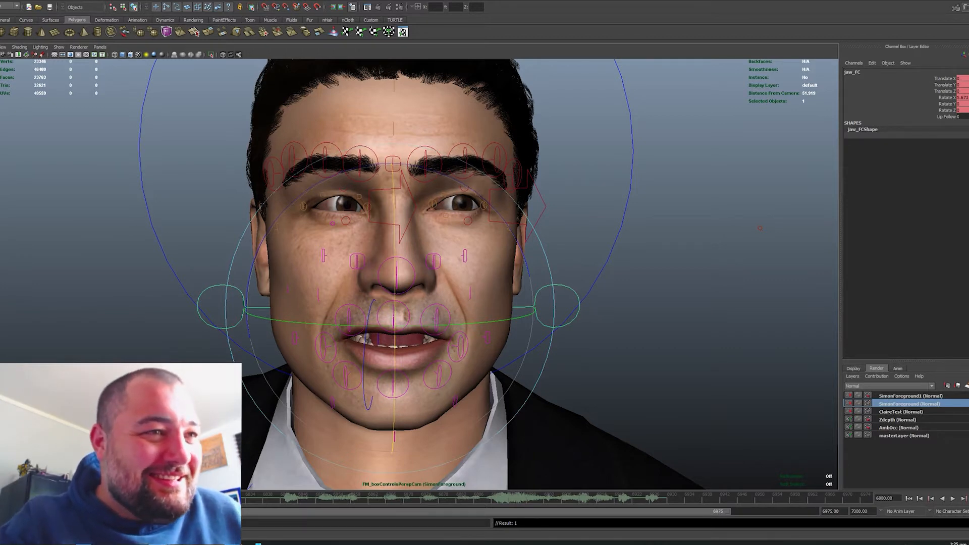
Rotate the jaw control down at frame 6803 to open the mouth, and set a key
key("alt+v")
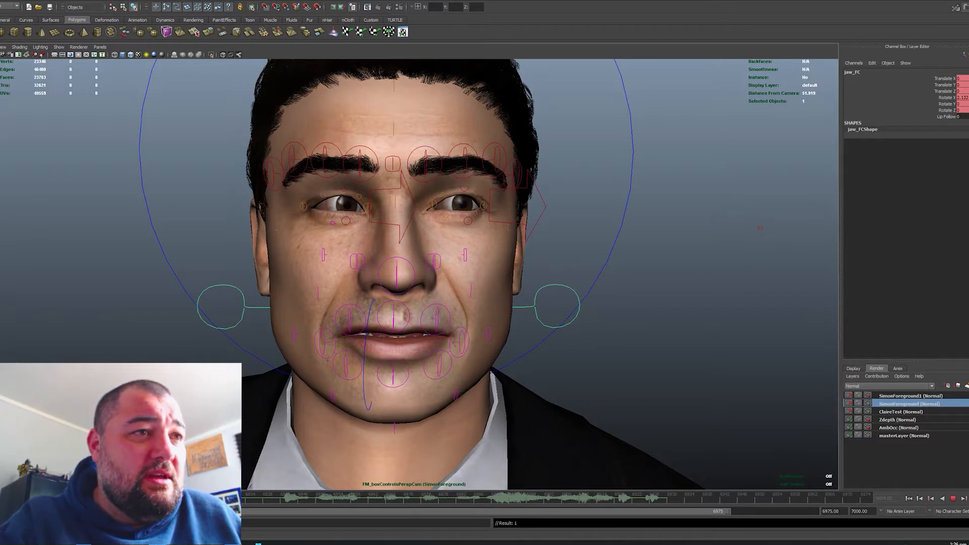
key("alt+v")
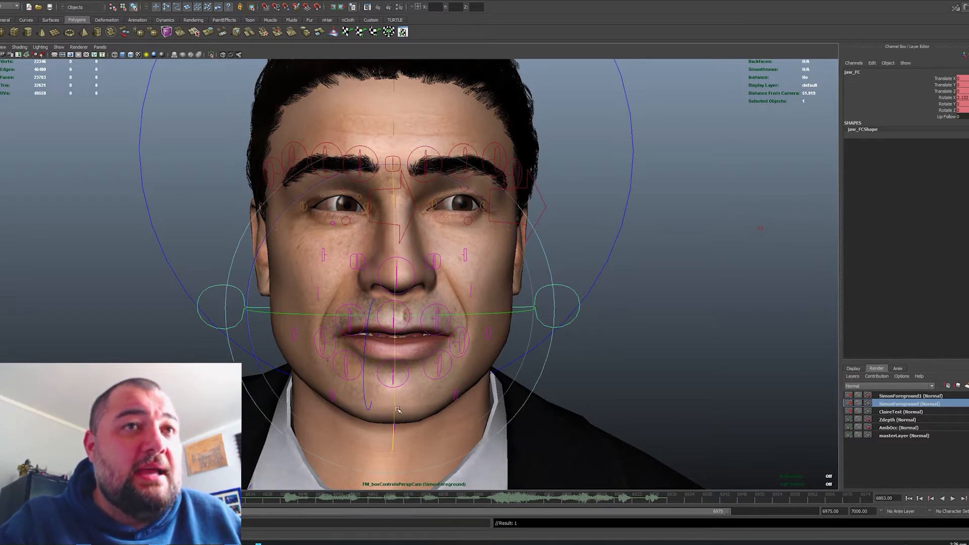
left_click_drag(400, 409, 401, 416)
key("s")
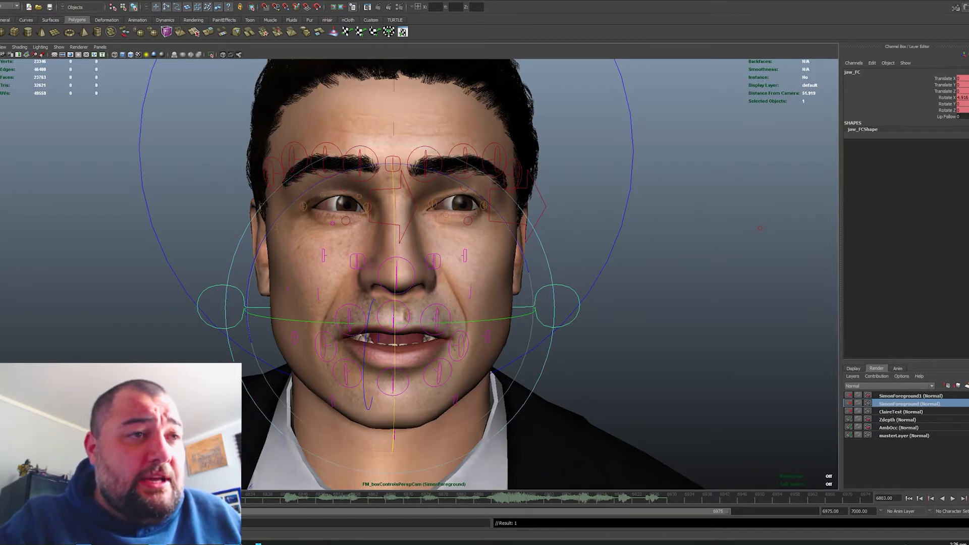
Rotate the jaw control to a partly closed mouth at frame 6806 and key it
key("alt+v")
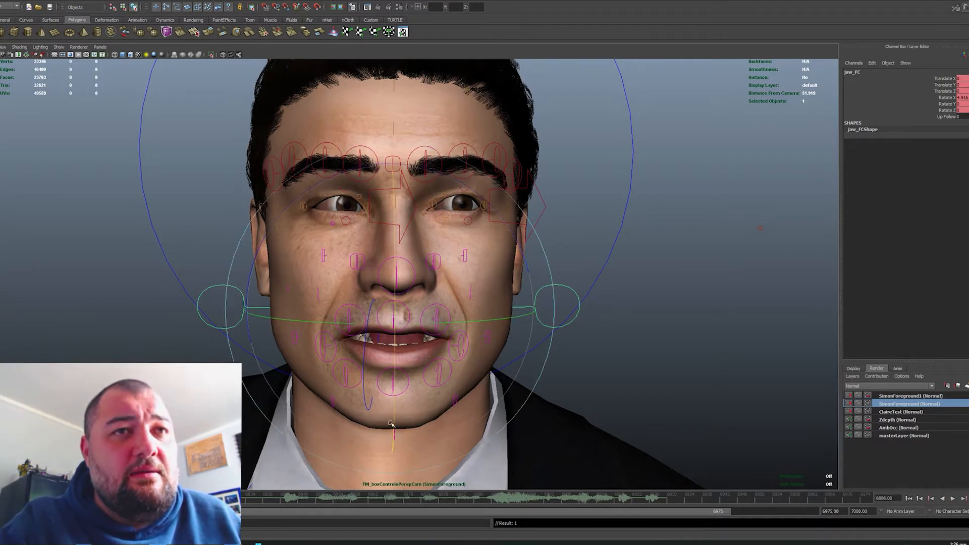
key("alt+v")
left_click_drag(398, 411, 393, 420)
key("s")
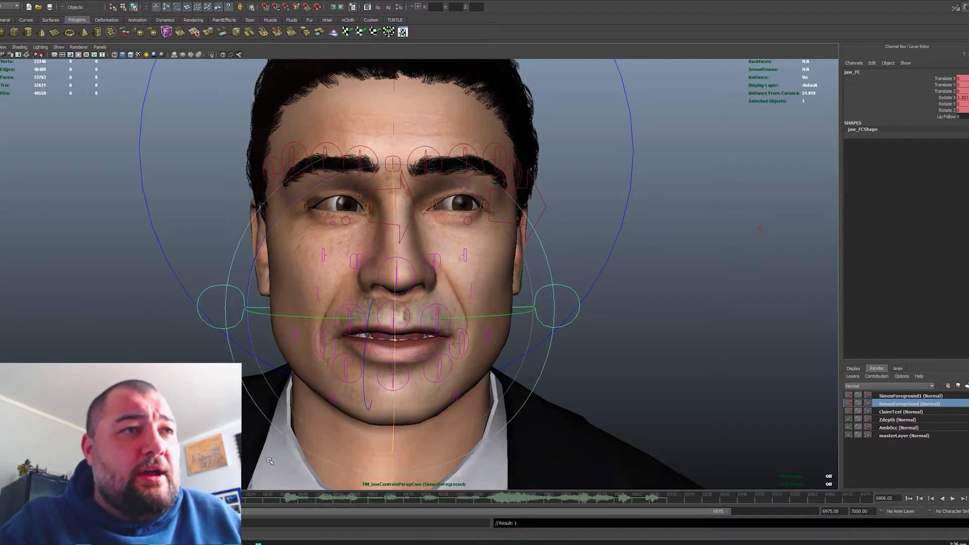
Rotate the jaw control up at frame 6809 to nearly close the mouth, and key the pose
key("alt+v")
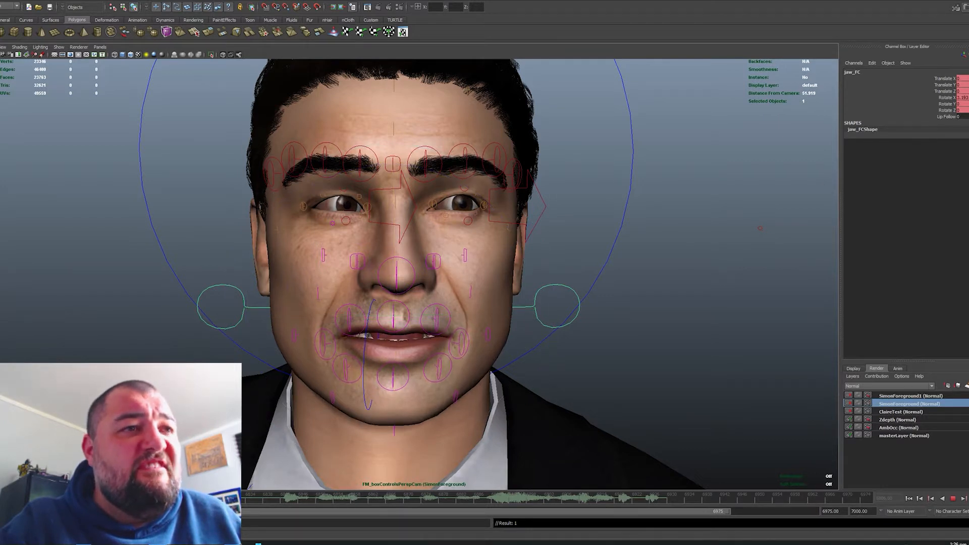
key("alt+v")
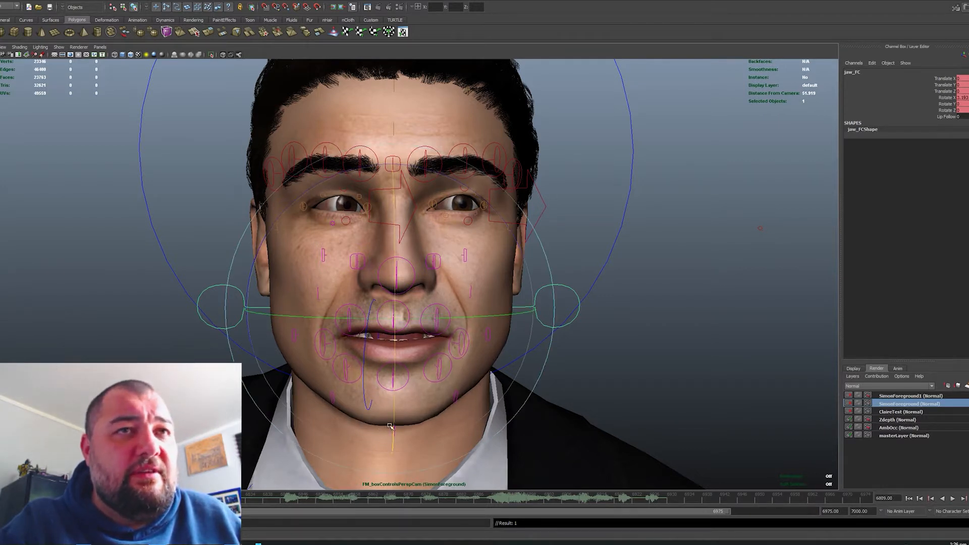
left_click_drag(398, 424, 399, 422)
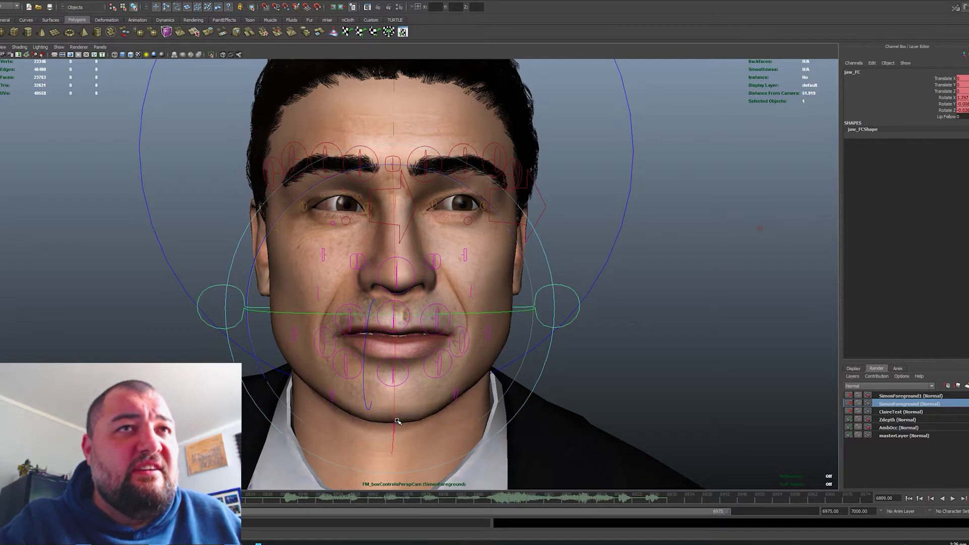
key("s")
Raise the jaw control at frame 6815 to reduce the mouth opening
key("alt+v")
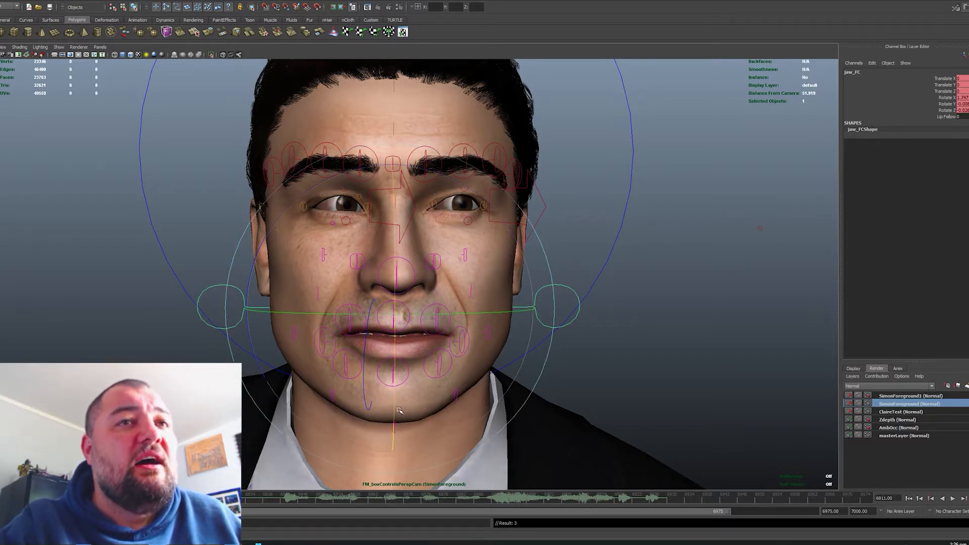
key("alt+v")
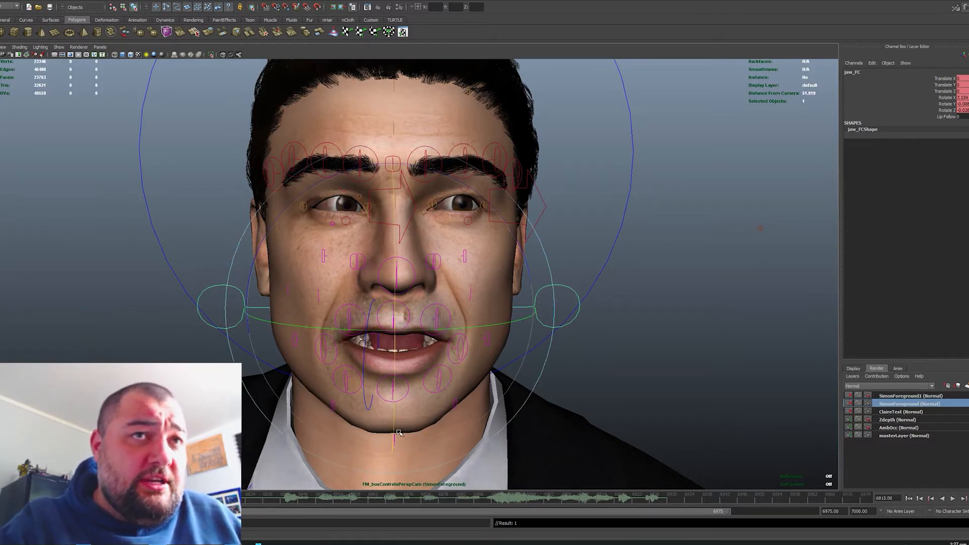
left_click_drag(399, 432, 398, 424)
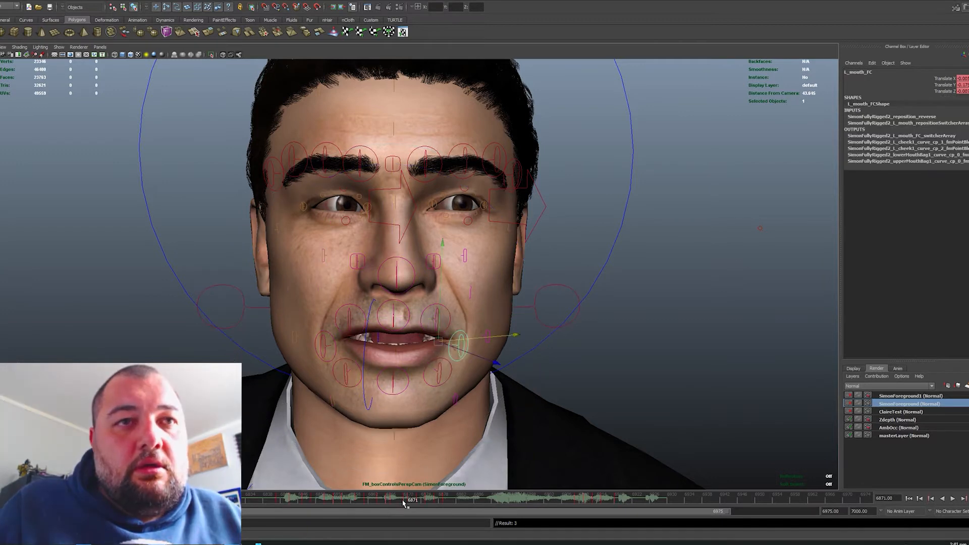
Move the L_mouth_FC and R_mouth_FC corner controls inward at frame 6879, and advance to frame 6882
key("alt+v")
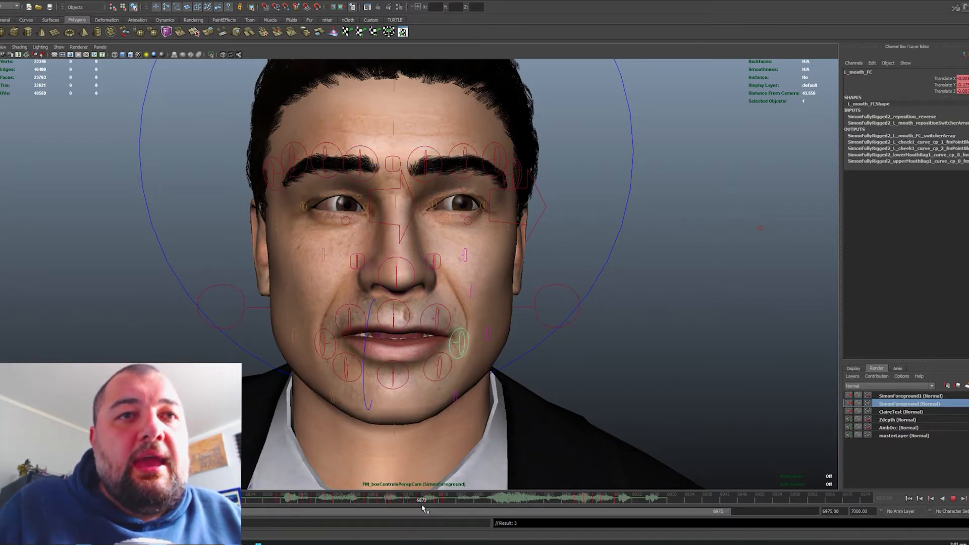
key("alt+v")
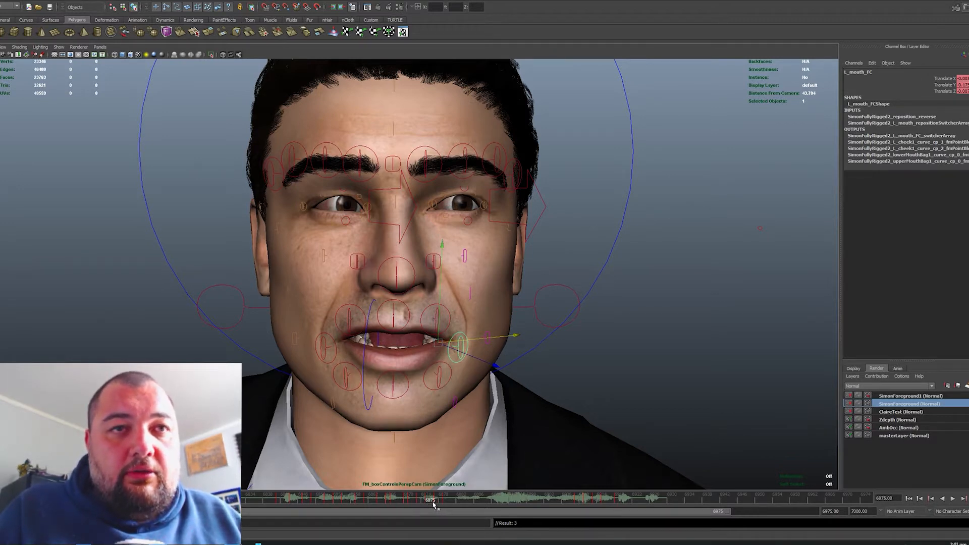
left_click_drag(438, 503, 447, 504)
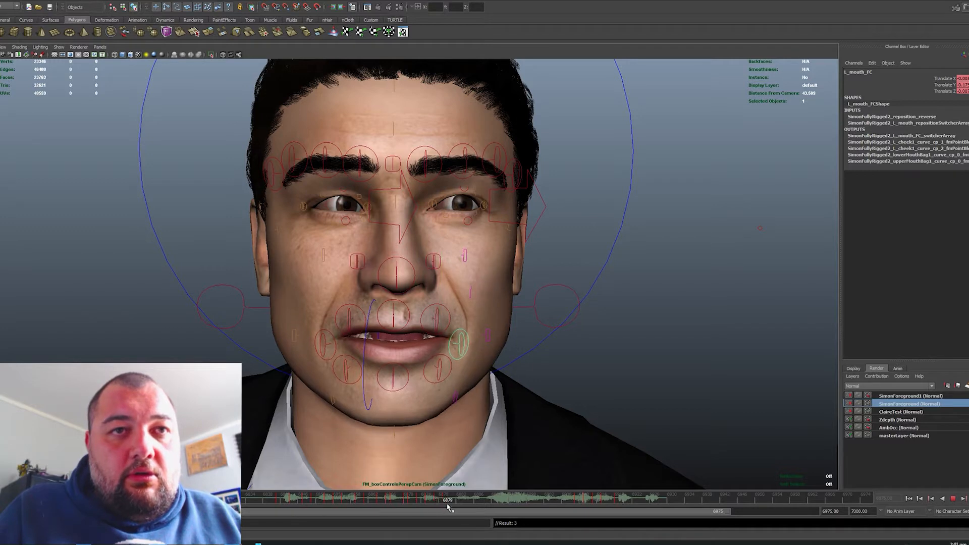
left_click_drag(513, 336, 507, 337)
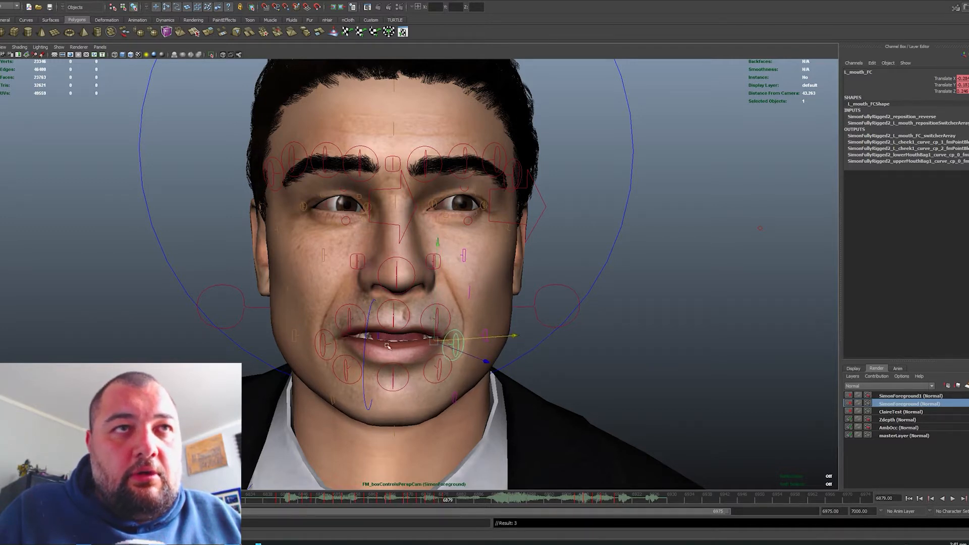
left_click(345, 350)
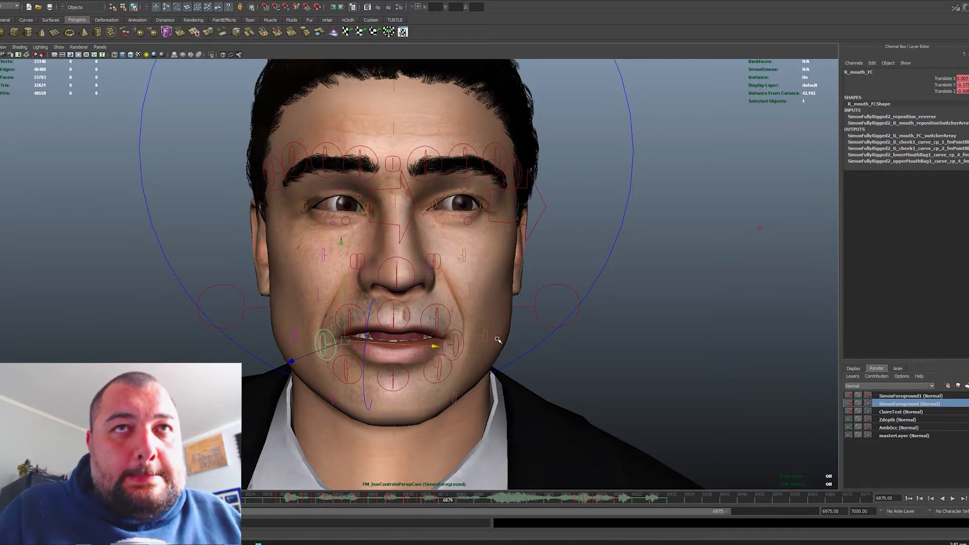
left_click_drag(443, 351, 449, 349)
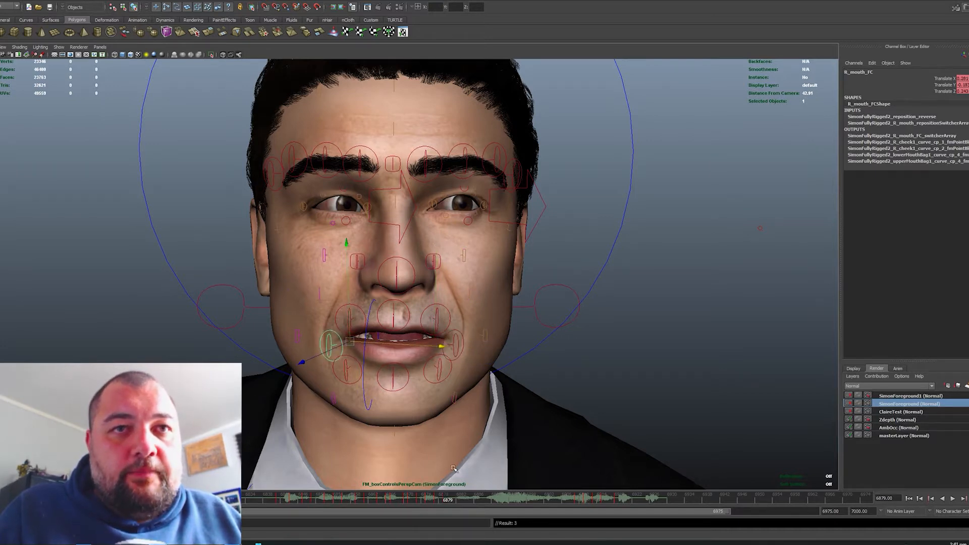
left_click_drag(452, 502, 461, 505)
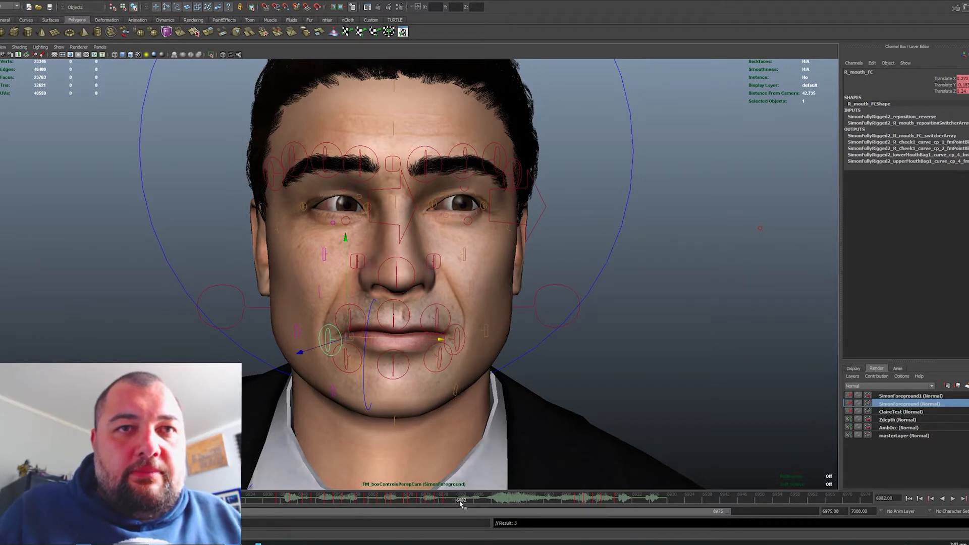
Raise the six brow controls at frame 6798 and key them
left_click(455, 340, "shift")
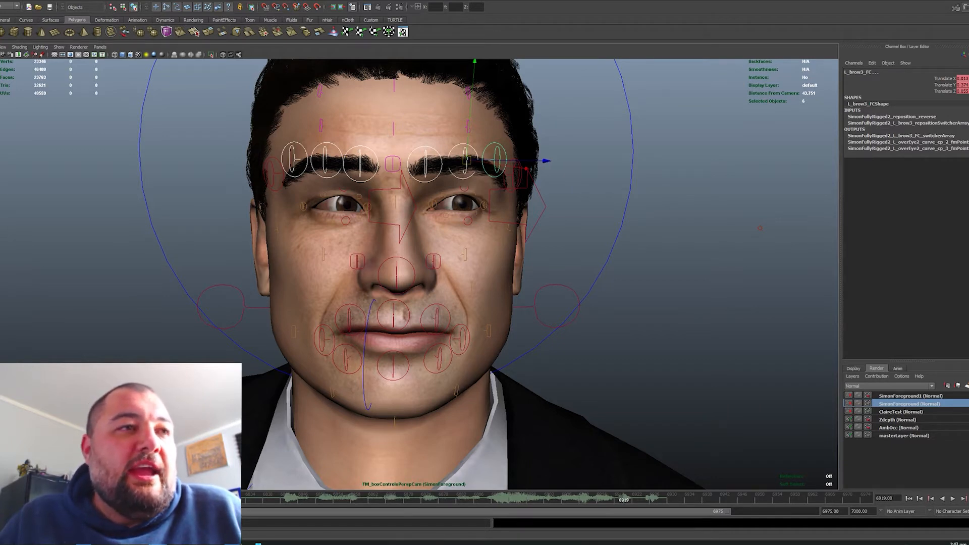
key("alt+v")
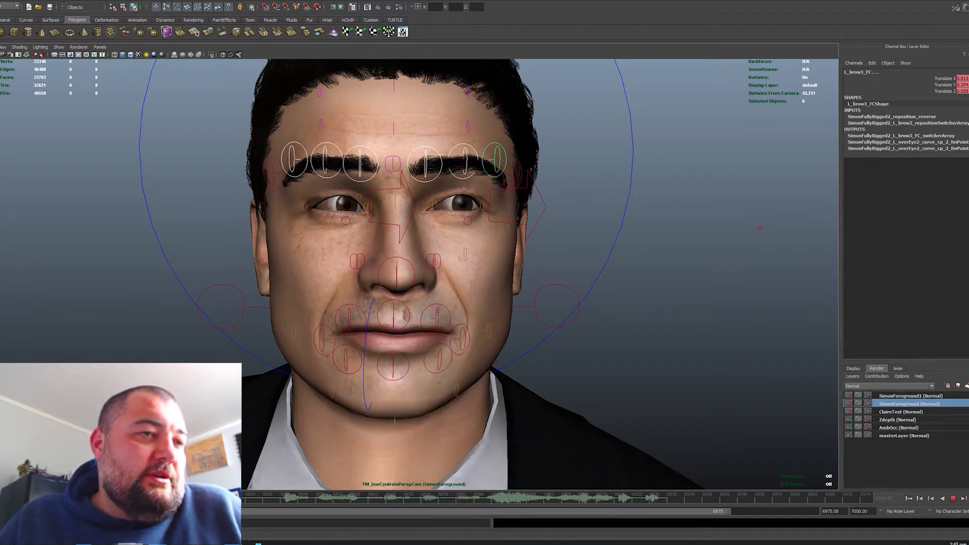
key("alt+v")
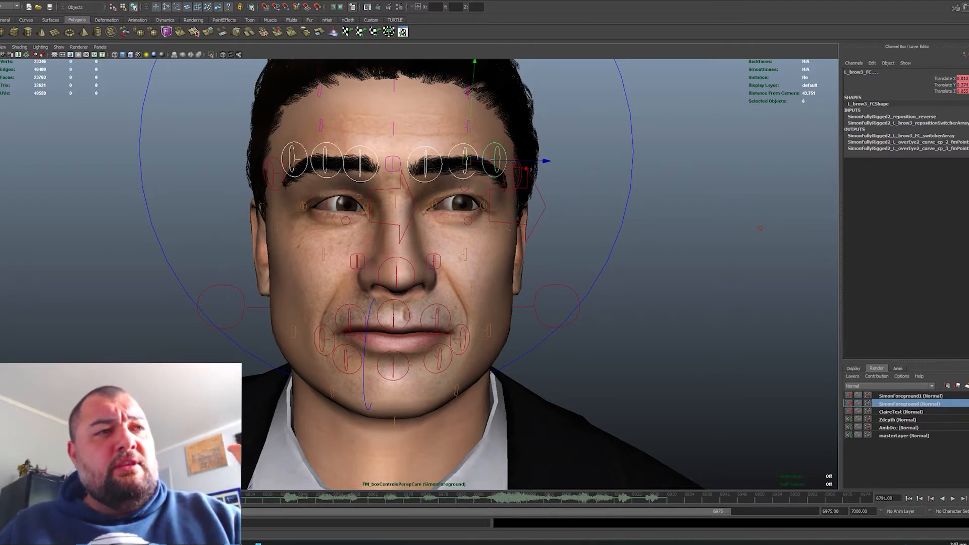
key("alt+v")
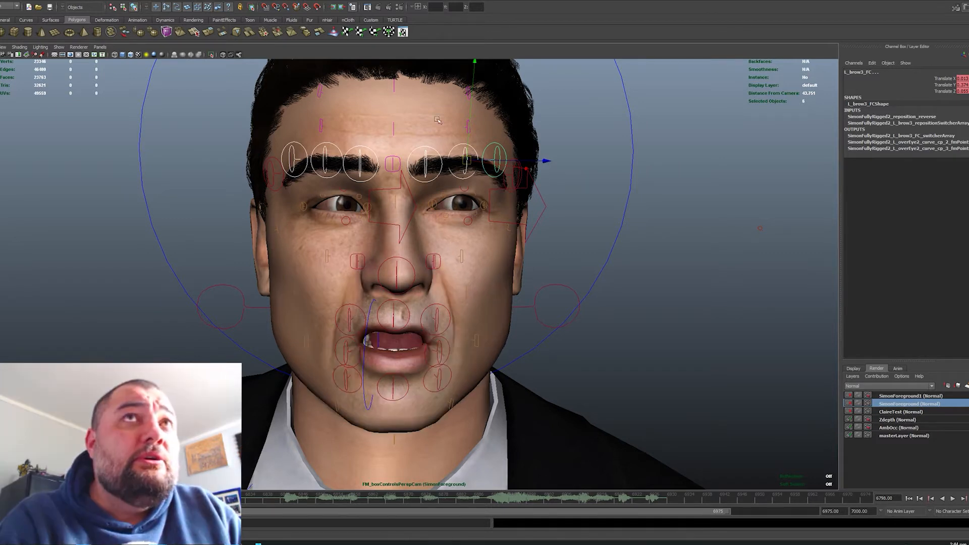
left_click_drag(480, 67, 479, 57)
key("s")
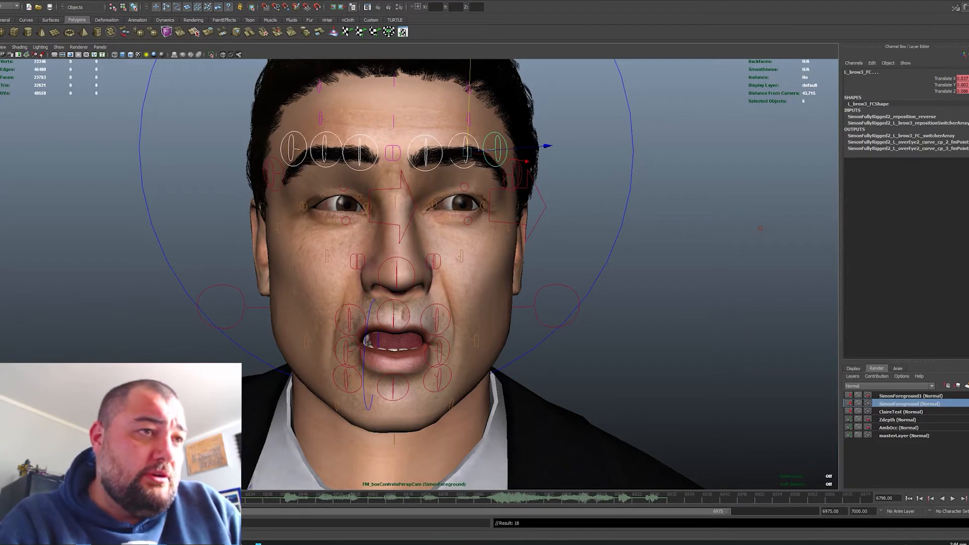
Lower the brow controls slightly at frame 6840 and key them, then lower them further at frame 6844
left_click_drag(91, 499, 75, 498)
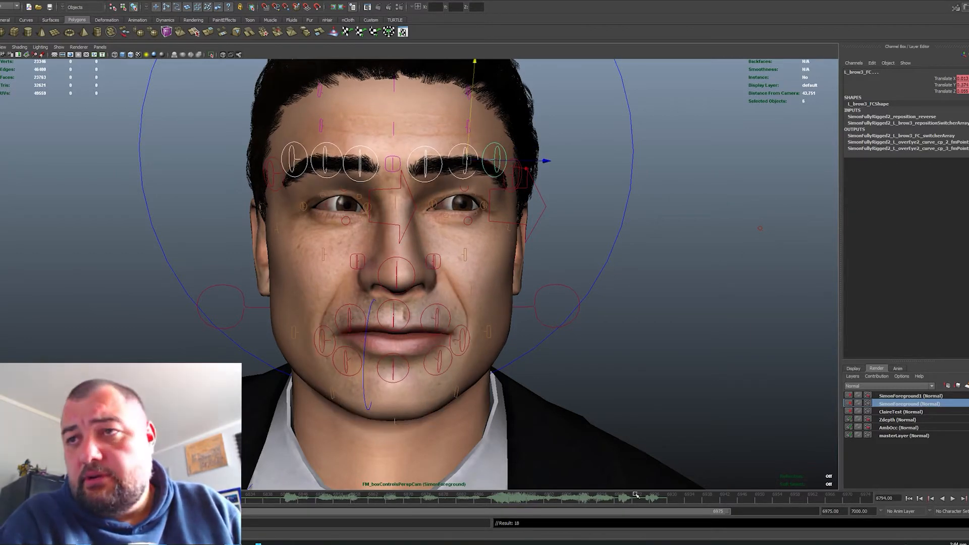
left_click(953, 499)
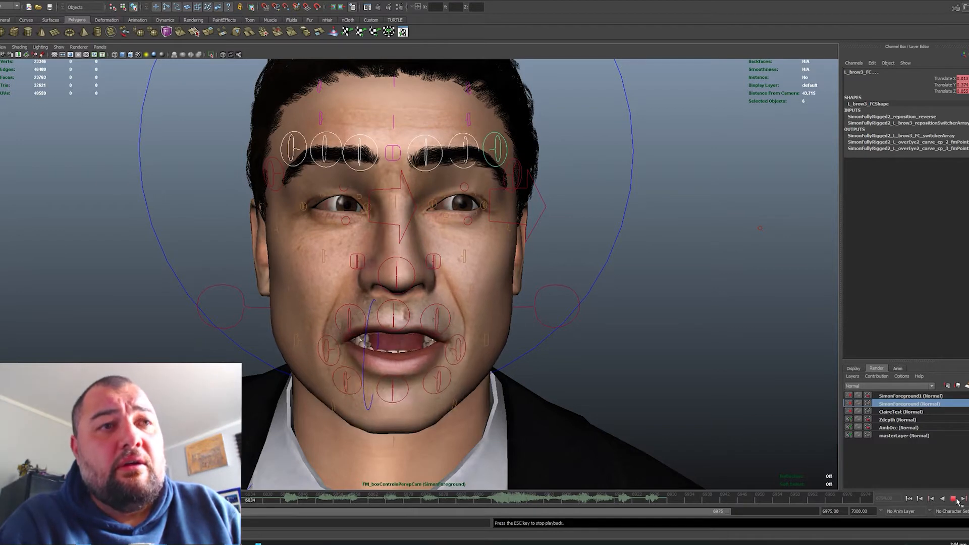
left_click(954, 499)
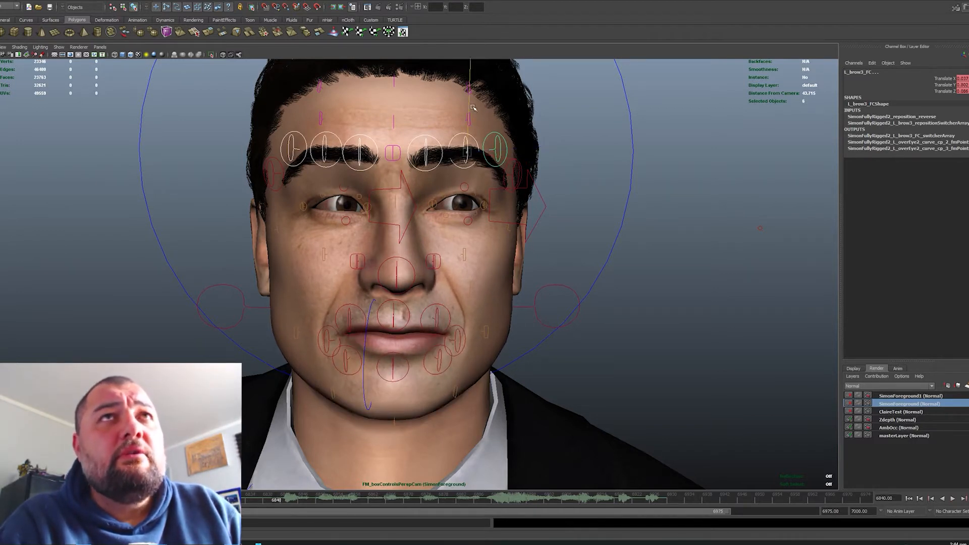
left_click_drag(472, 107, 472, 112)
key("s")
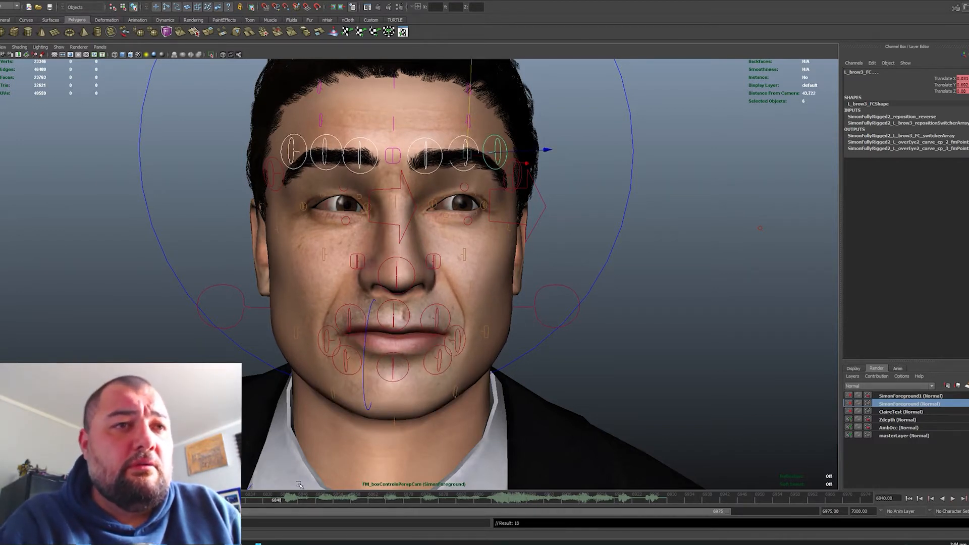
left_click_drag(281, 505, 294, 505)
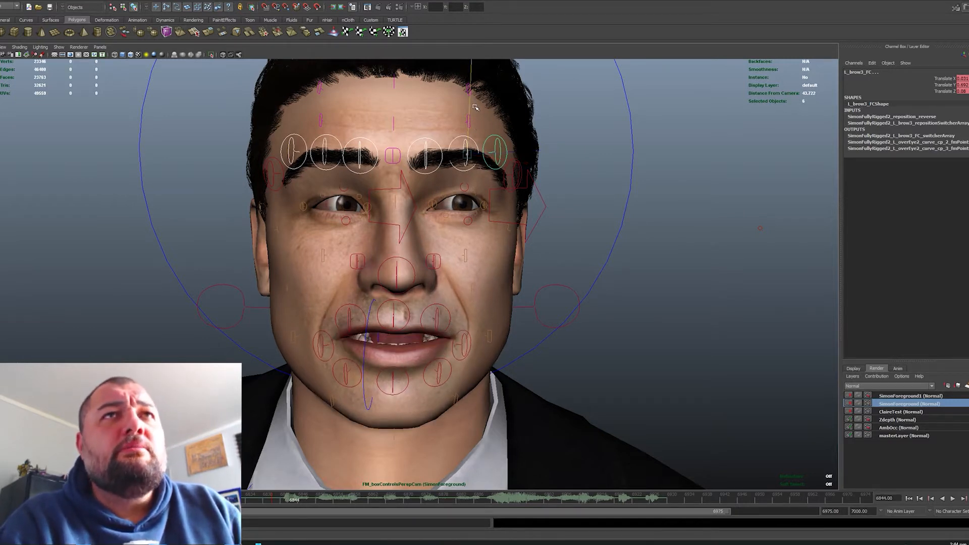
left_click_drag(474, 107, 475, 118)
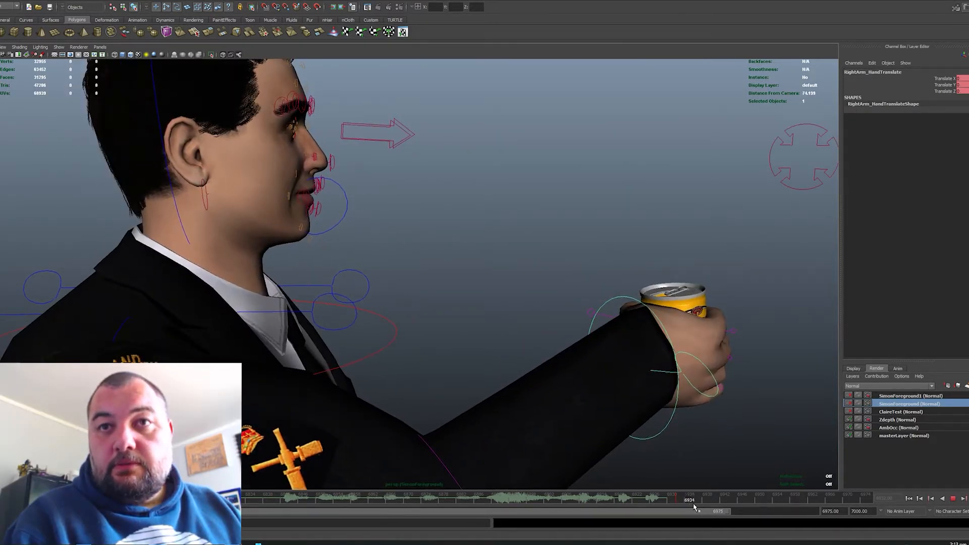
Move the RightArm_HandTranslate control at frame 6944 to bring the can up to the mouth, and key the move
left_click_drag(696, 508, 736, 509)
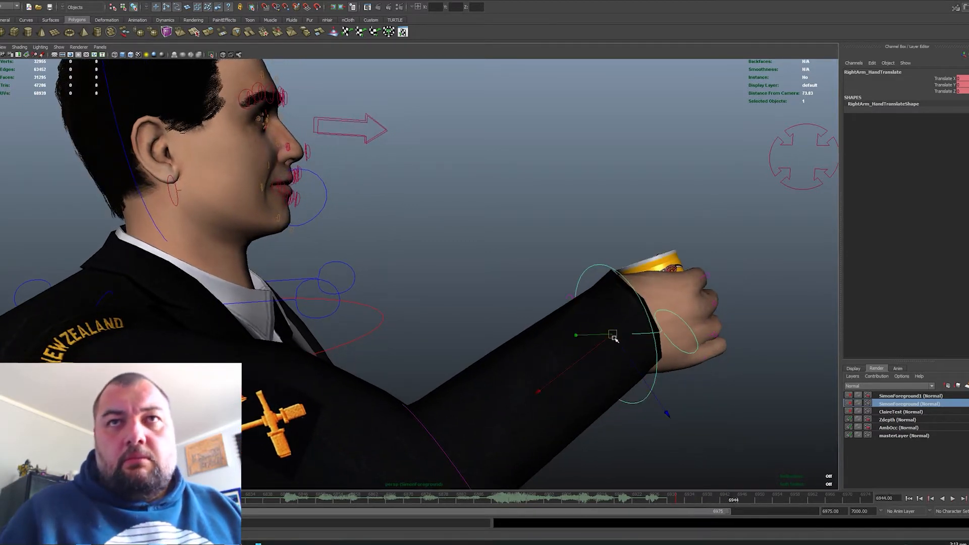
left_click_drag(613, 338, 327, 273)
key("s")
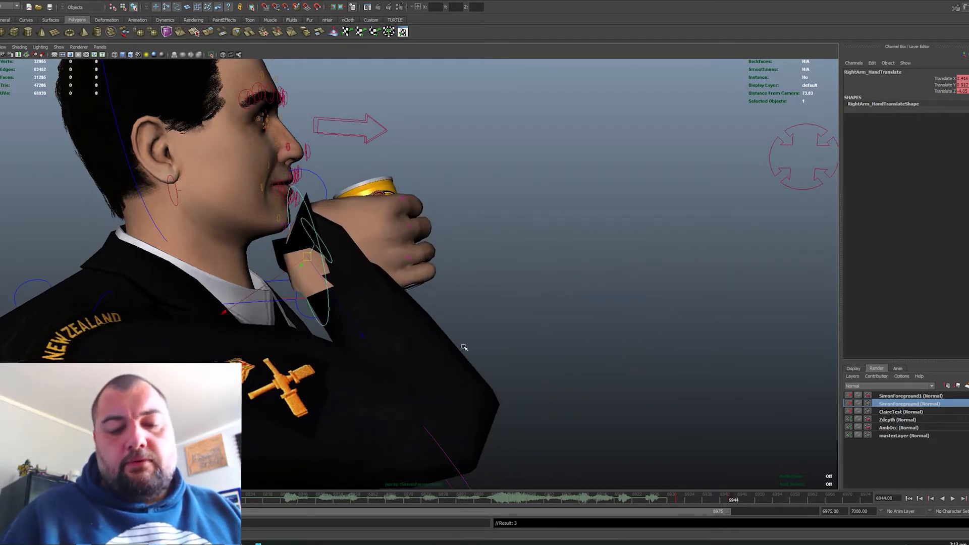
left_click_drag(508, 348, 424, 326, "alt")
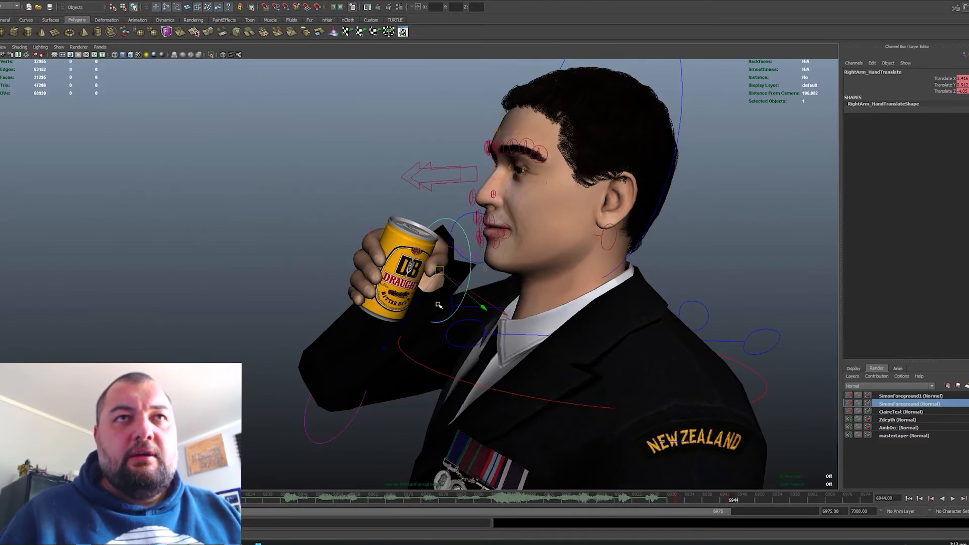
left_click_drag(442, 275, 477, 265)
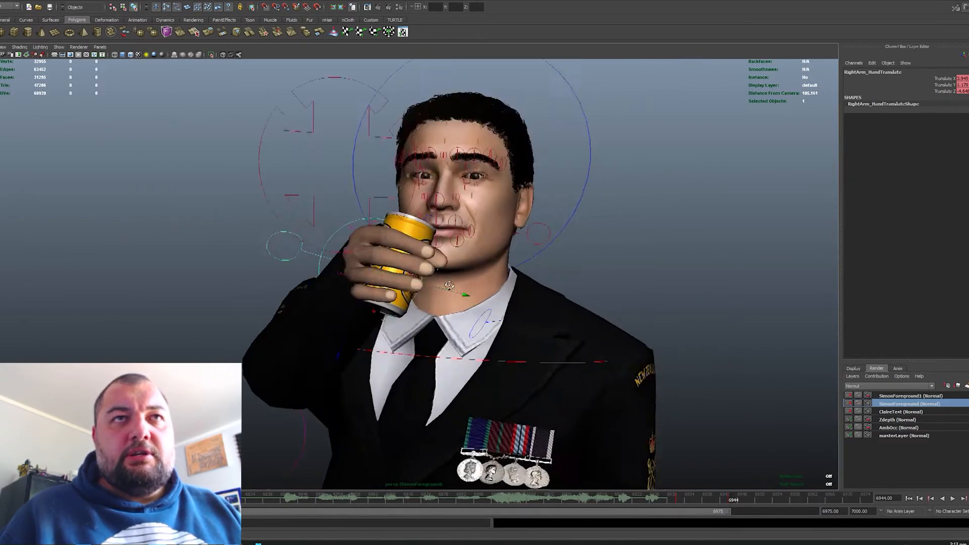
left_click_drag(449, 286, 371, 329, "alt")
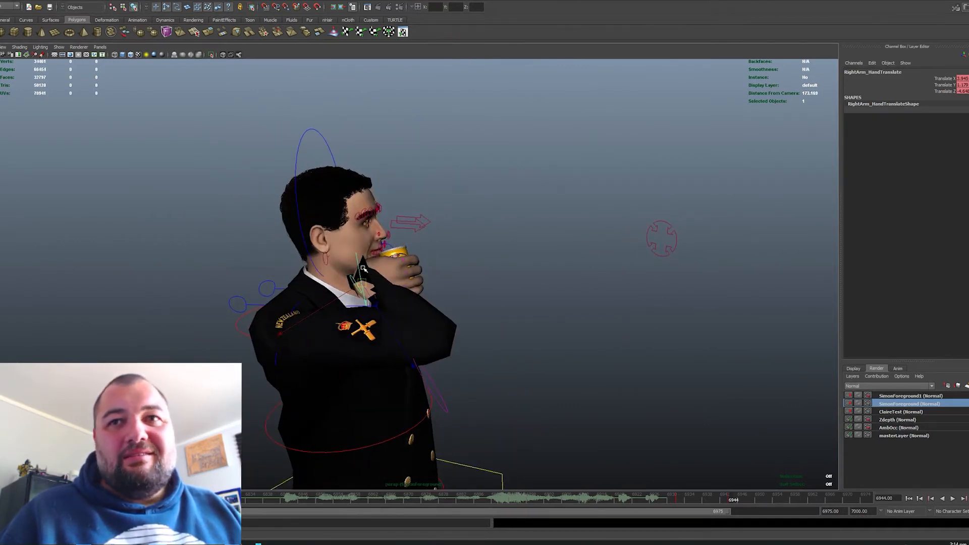
Rotate the RightArm_Hand control at frame 6947 to tip the can toward the mouth
left_click(362, 267)
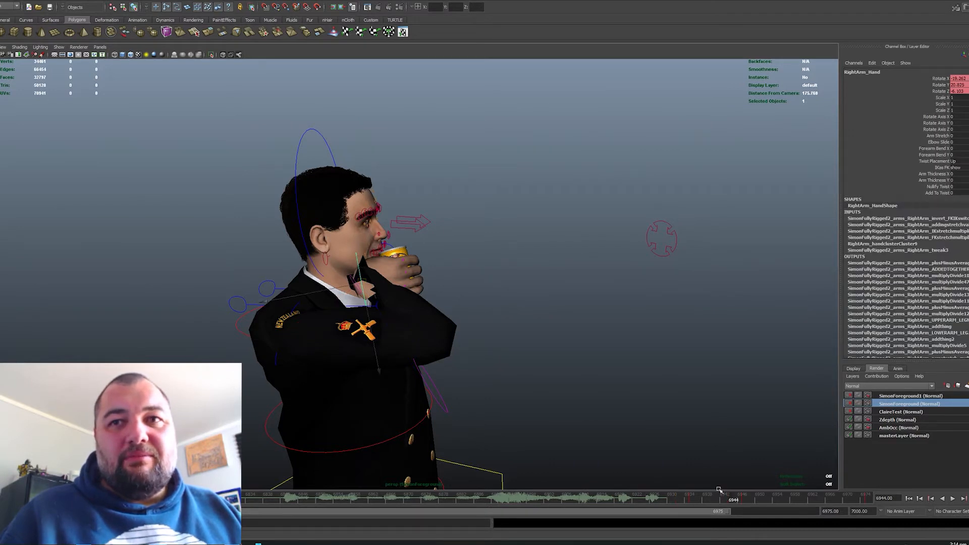
left_click(748, 500)
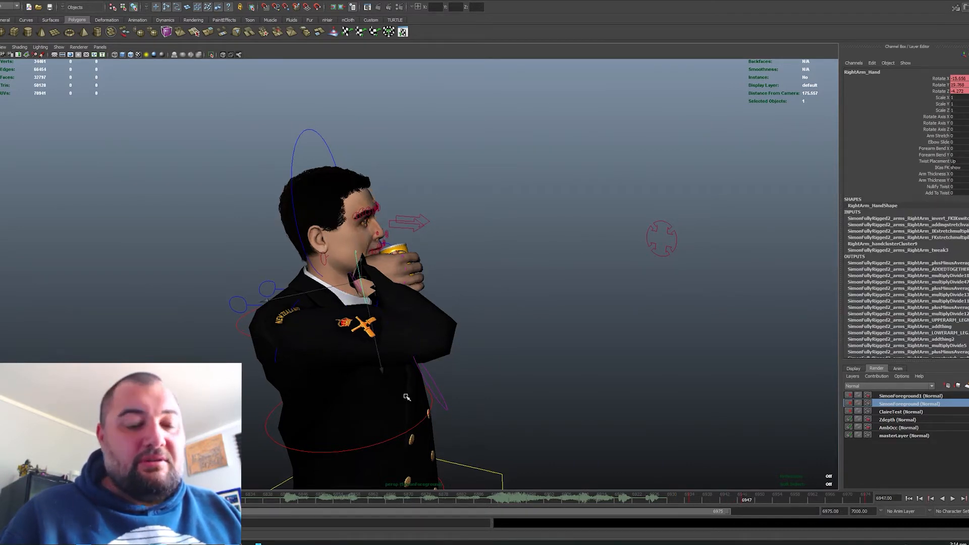
key("e")
left_click_drag(439, 367, 366, 306)
left_click_drag(303, 289, 353, 302, "alt")
right_click_drag(352, 301, 380, 315, "alt")
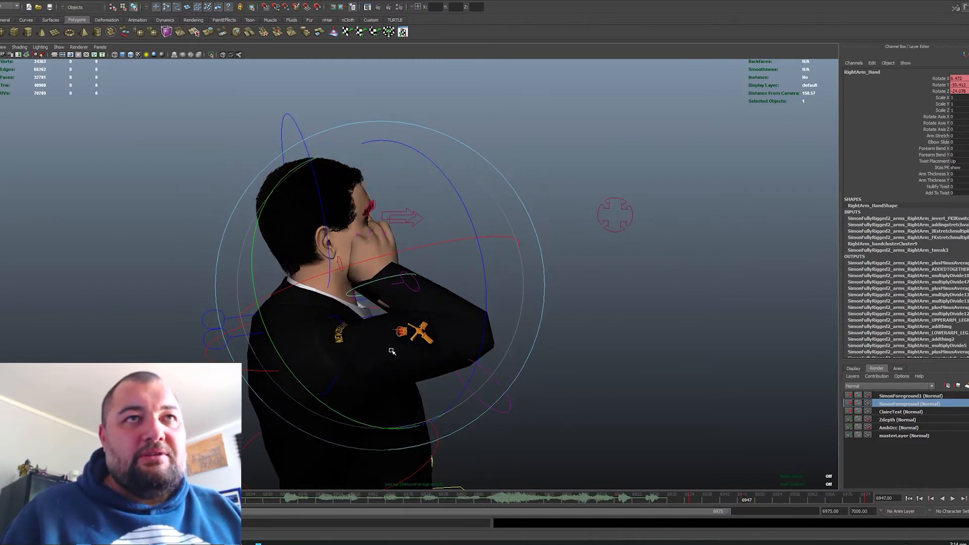
left_click_drag(392, 351, 348, 359)
left_click_drag(360, 357, 373, 340, "alt")
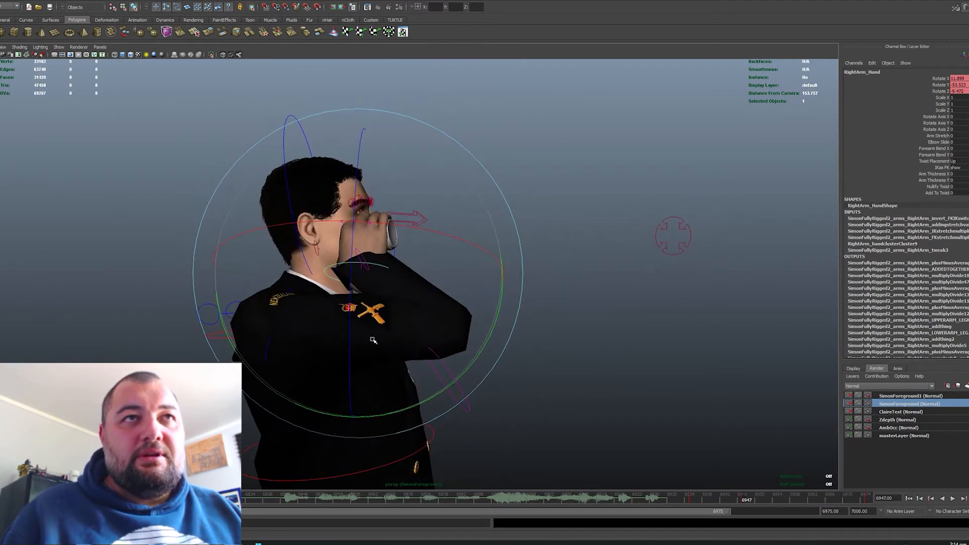
Reposition the RightArm_HandTranslate control at frame 6944 so the can is centred in front of the mouth, and key it
left_click(513, 315)
left_click(367, 260)
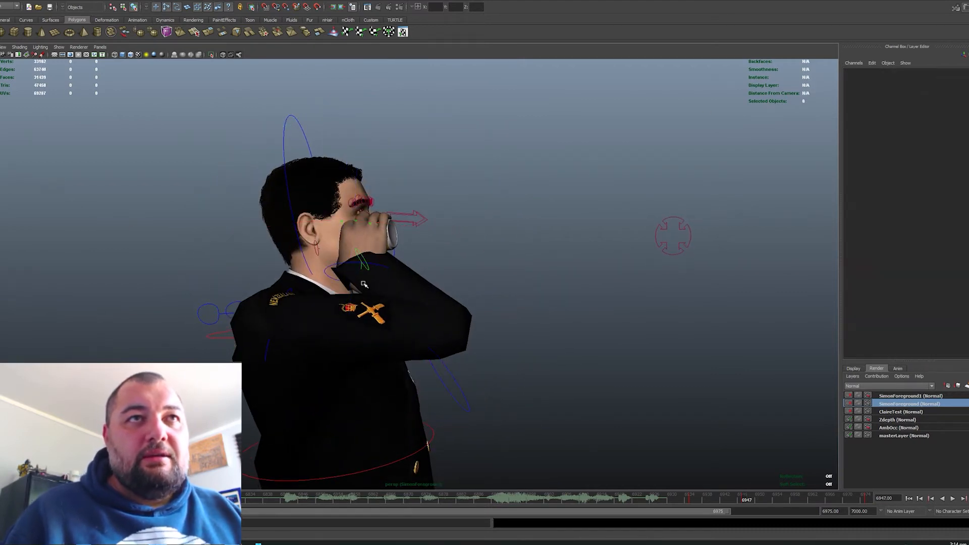
key("w")
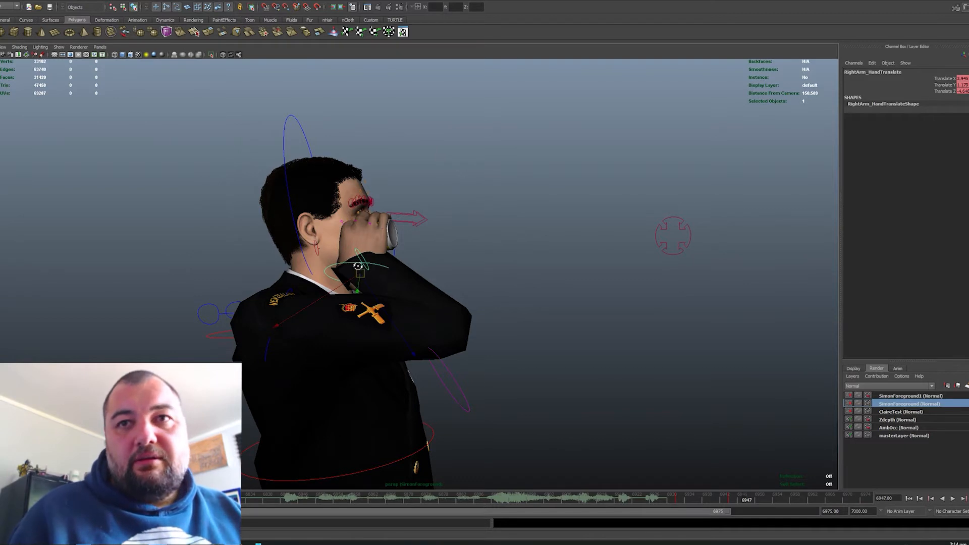
left_click_drag(357, 261, 357, 269, "alt")
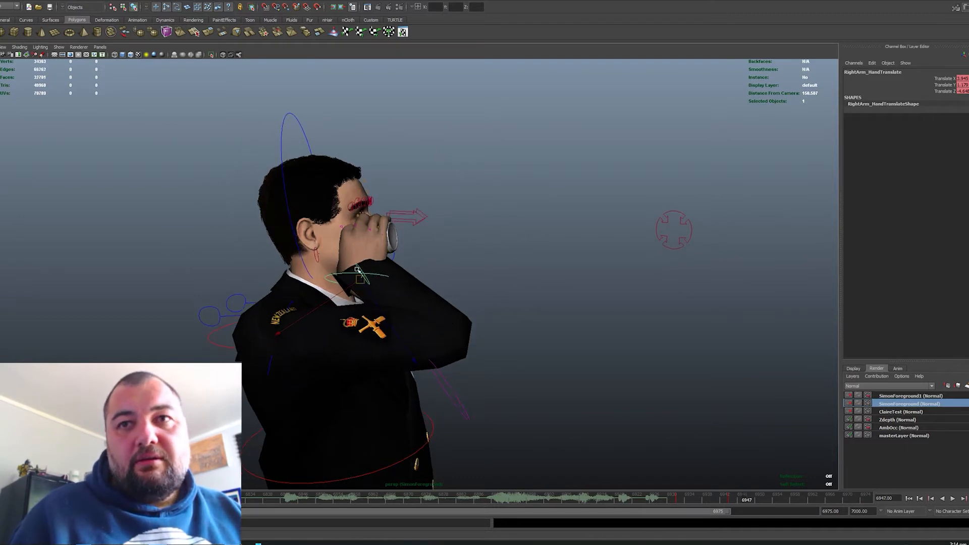
left_click(909, 499)
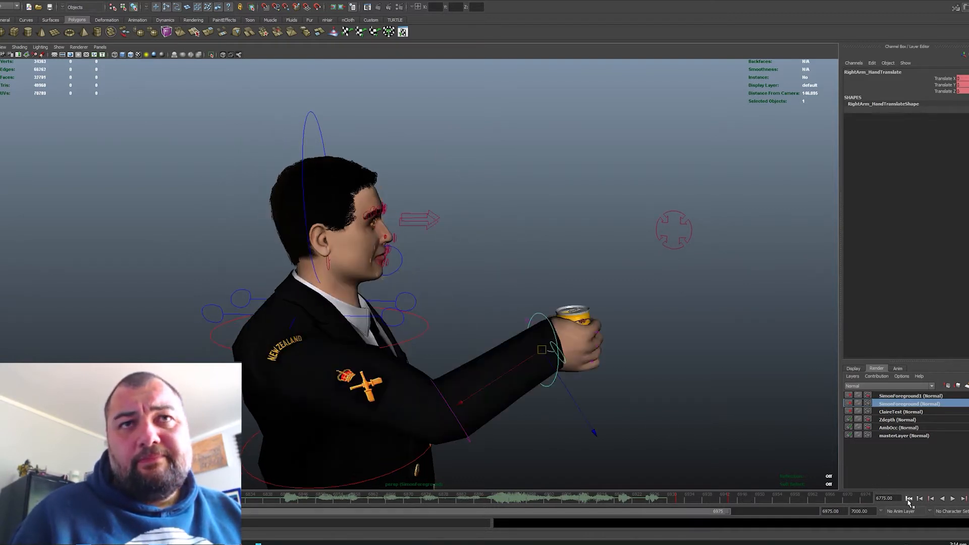
left_click(734, 500)
mouse_move(362, 317)
left_mouse_down("alt")
mouse_move(376, 291)
mouse_move(401, 301)
mouse_move(367, 323)
left_mouse_up("alt")
left_click_drag(366, 286, 341, 345)
key("s")
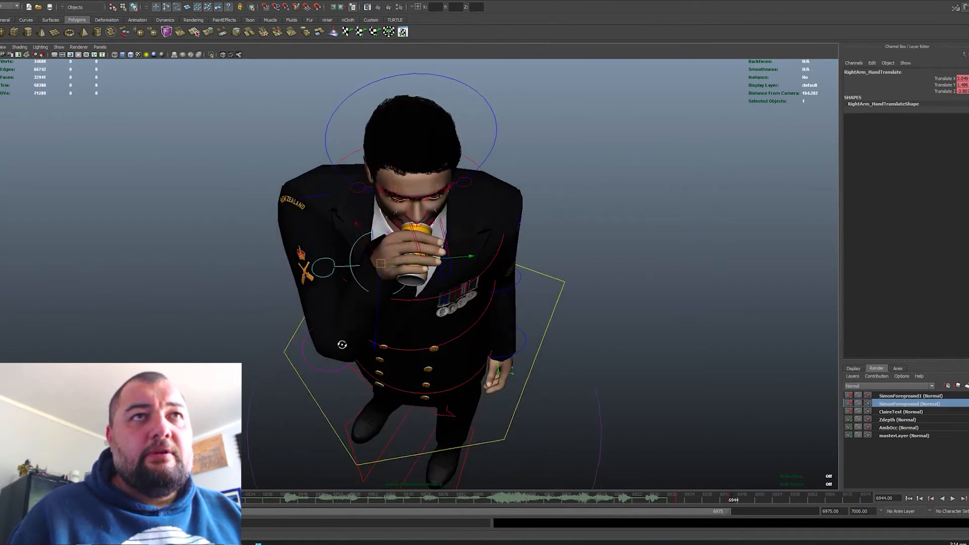
Delete the RightArm_Hand rotation keys at frames 6947 and 6975
left_click(356, 259)
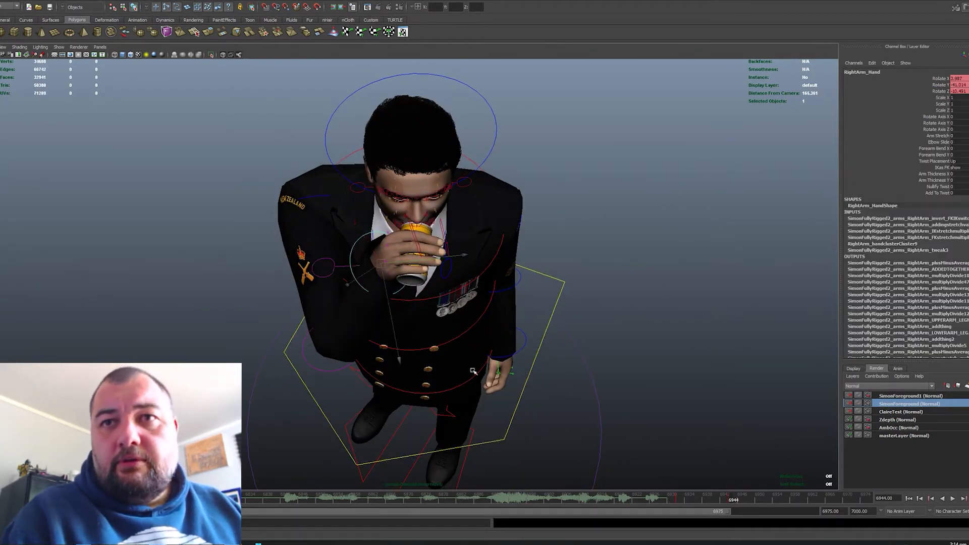
left_click(746, 500)
right_click(746, 500)
left_click(760, 417)
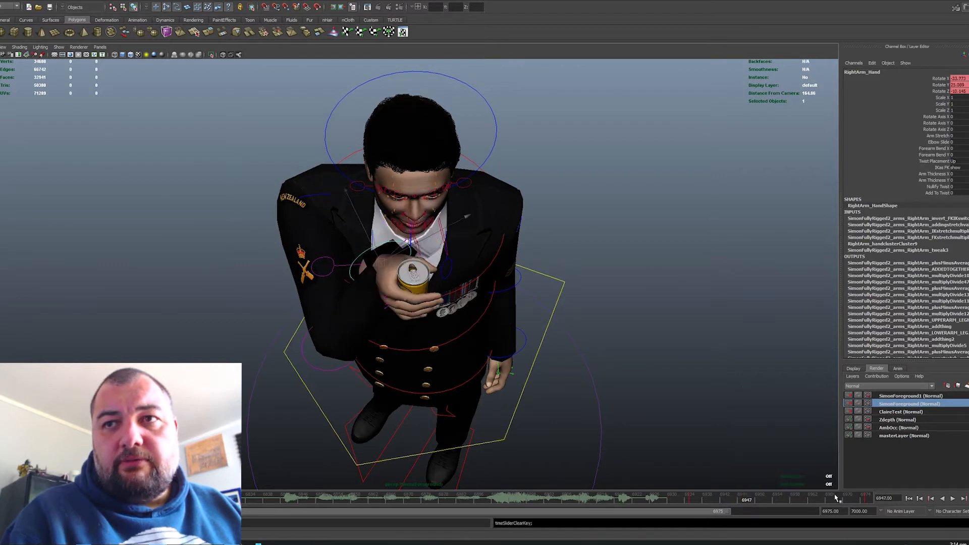
left_click(868, 499)
right_click(868, 500)
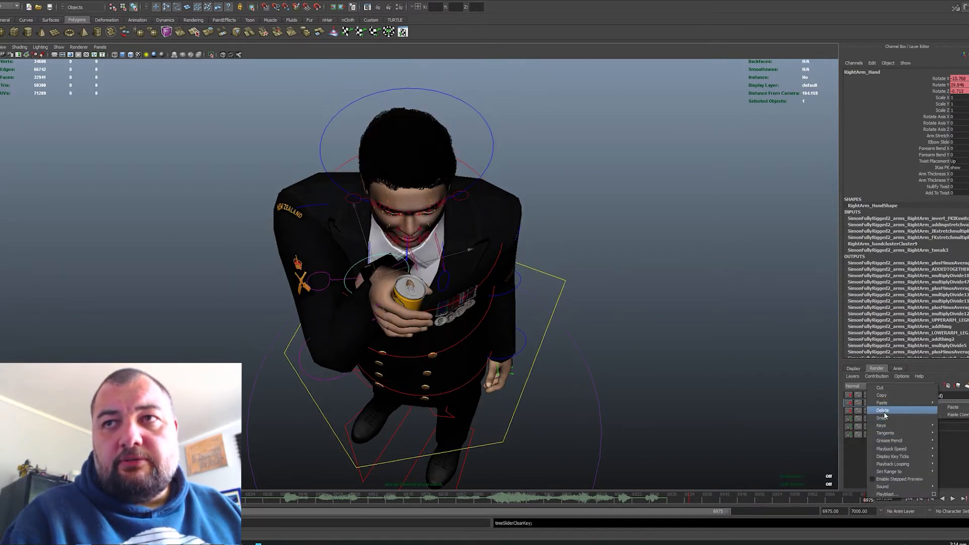
left_click(882, 417)
Rotate the RightArm_Hand control at frame 6944 to tip the can into a drinking pose, and key the rotation
key("alt+v")
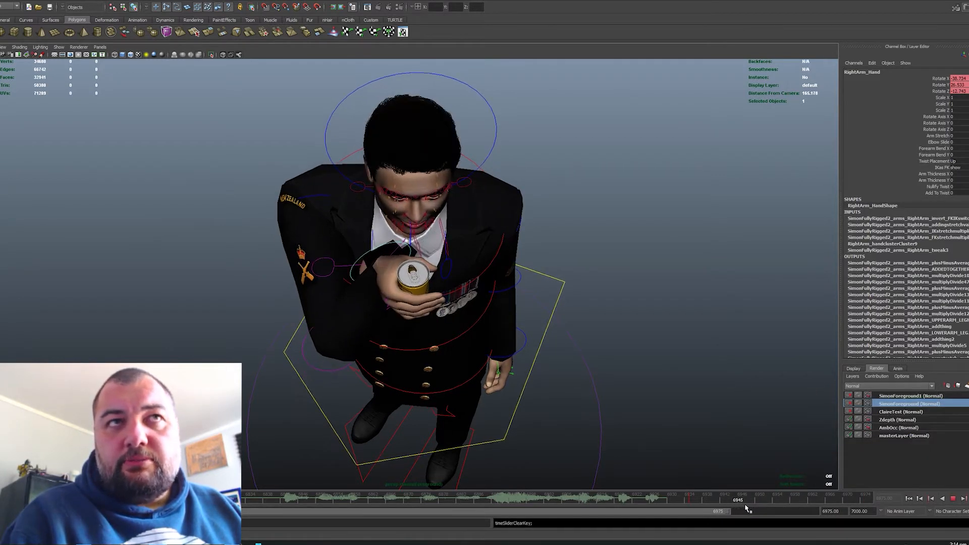
left_click(738, 501)
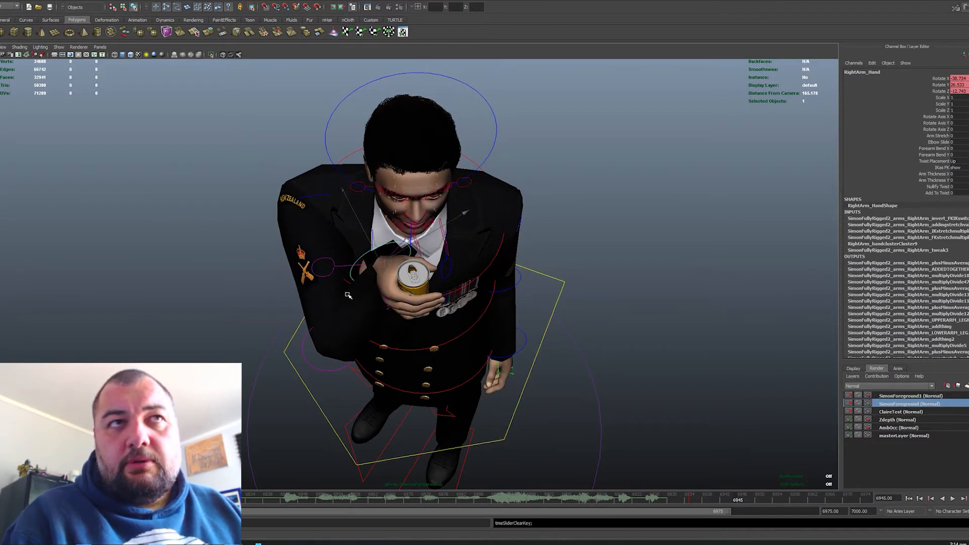
key("Up")
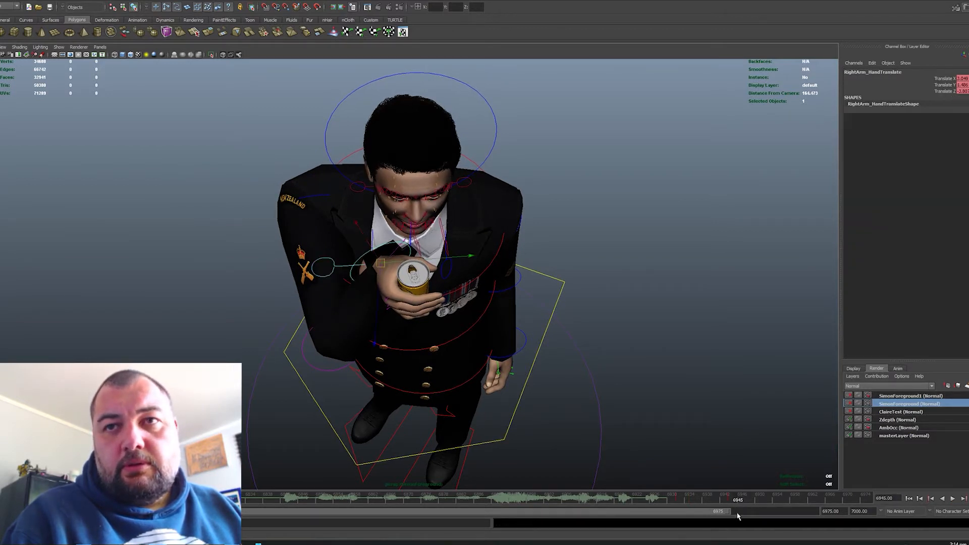
left_click(729, 501)
key("e")
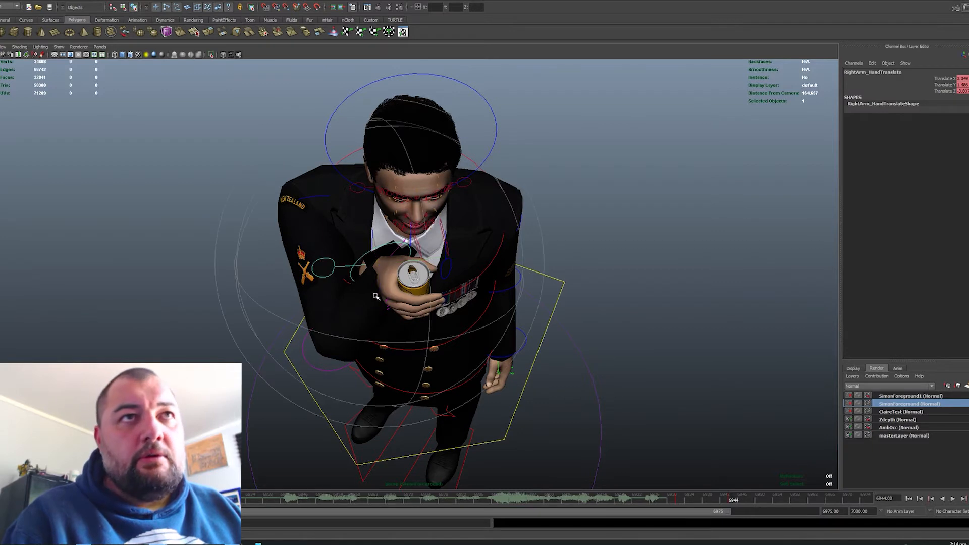
left_click(371, 258)
left_click_drag(431, 271, 384, 230)
left_click_drag(372, 289, 429, 284)
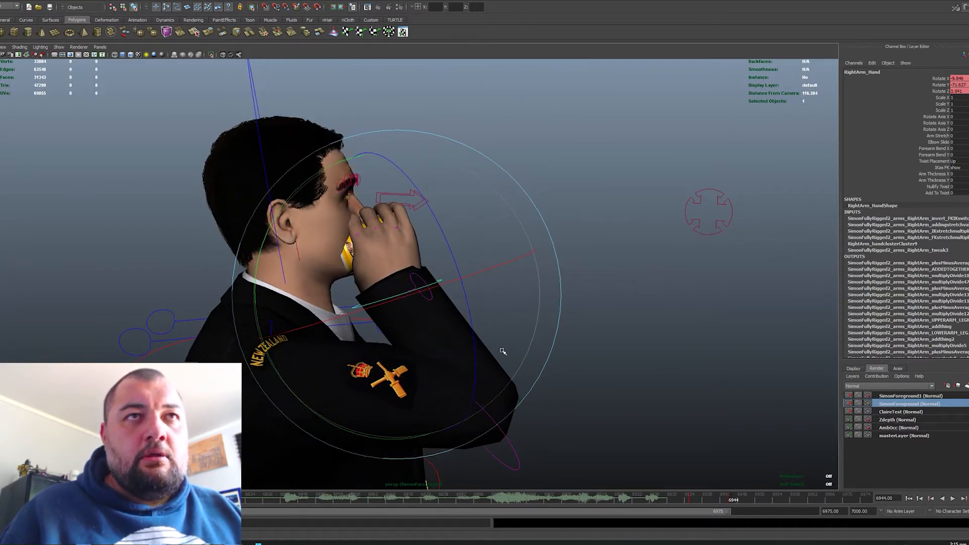
key("s")
Refine the RightArm_Hand rotation at frame 6944 so the can's rim meets the lips
left_click_drag(367, 385, 337, 316)
left_click_drag(362, 439, 358, 392)
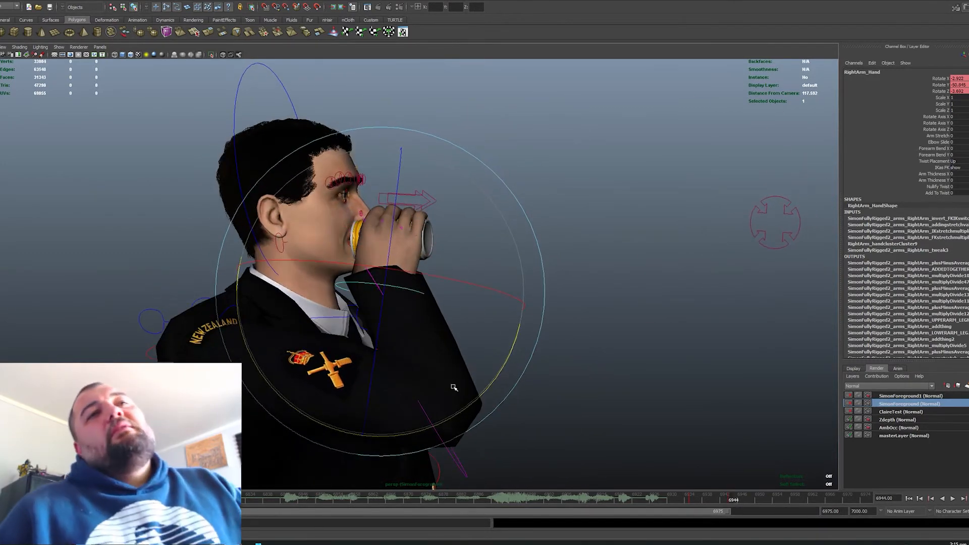
right_click_drag(453, 388, 377, 397, "alt")
middle_click_drag(378, 398, 391, 284, "alt")
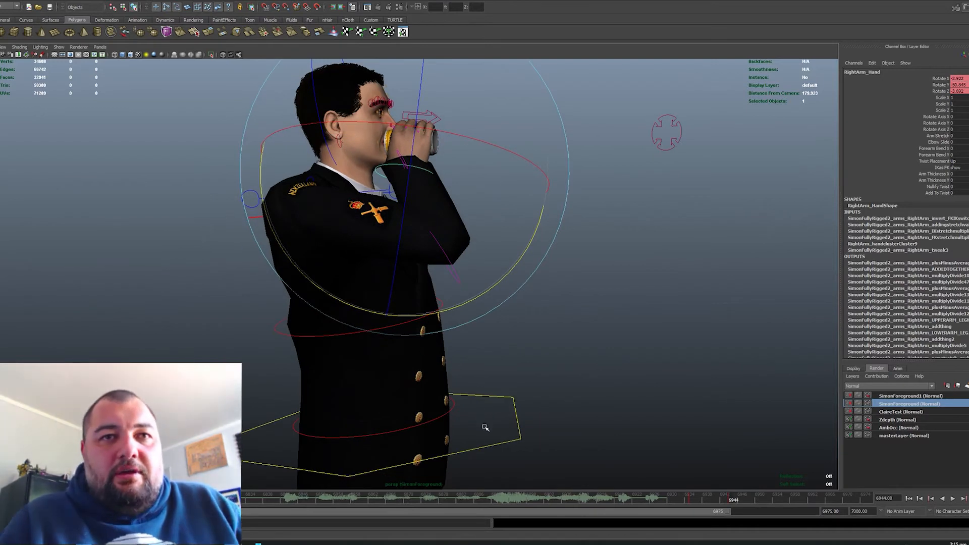
Rotate the Upper_Body control at frame 6944 to lean the body back for the drink, and key it
left_click(485, 453)
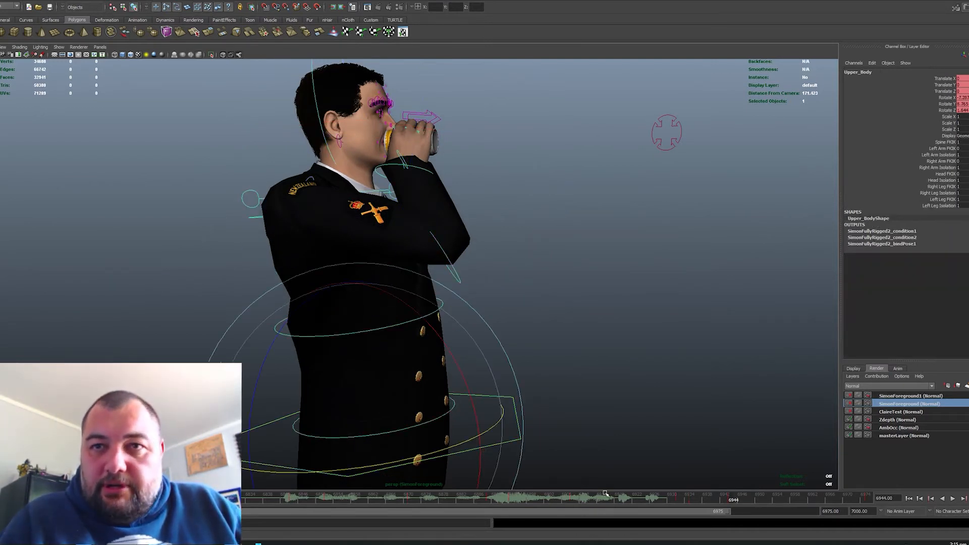
left_click_drag(480, 413, 463, 405)
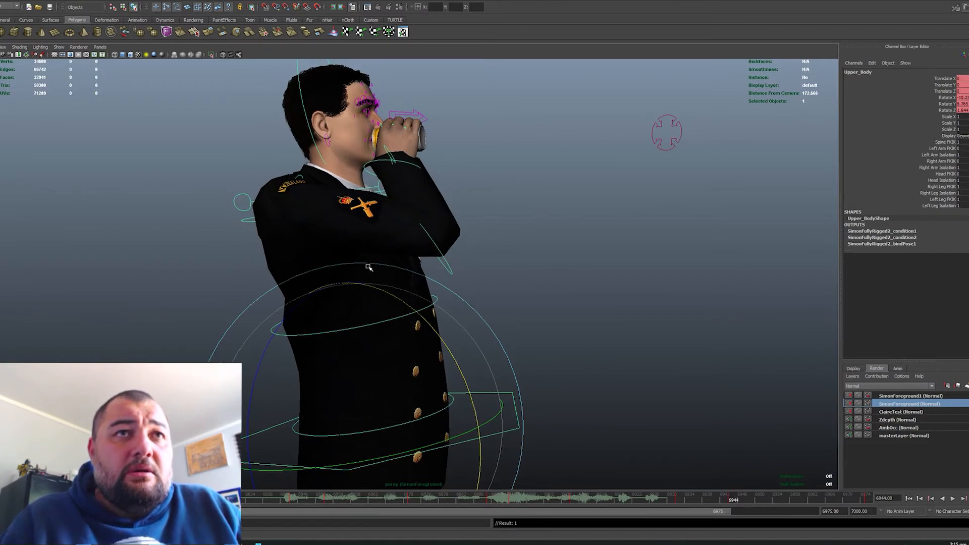
middle_click_drag(320, 228, 323, 255, "alt")
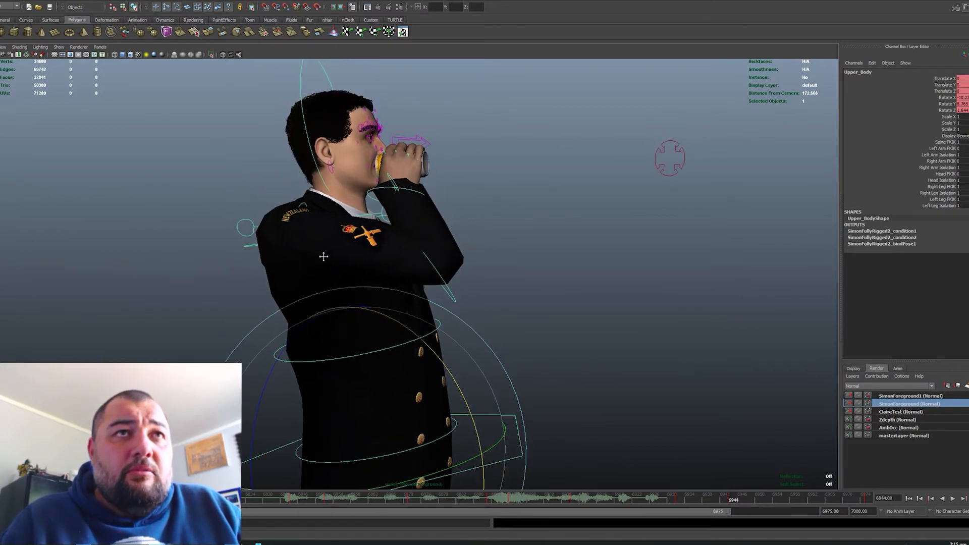
Rotate the Spine_Torso_IK control slightly at frame 6944 to lean the upper torso back, and key it
left_click(373, 222)
left_click_drag(374, 223, 497, 272, "alt")
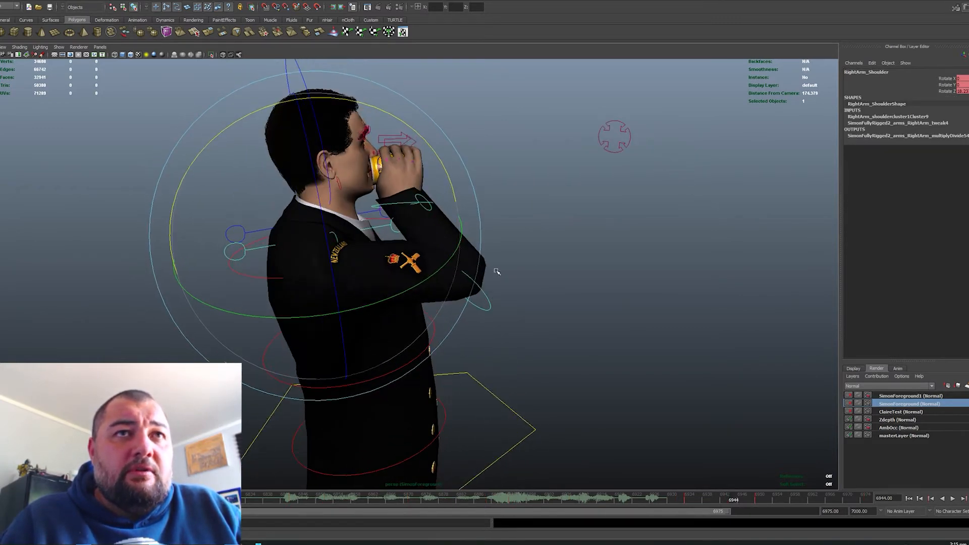
left_click(494, 267)
left_click(264, 282)
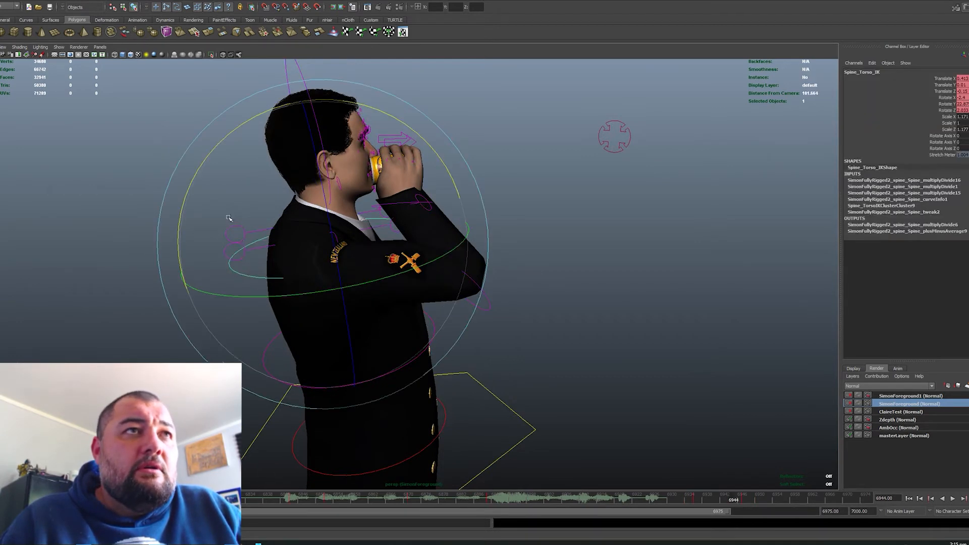
left_click_drag(192, 193, 193, 194)
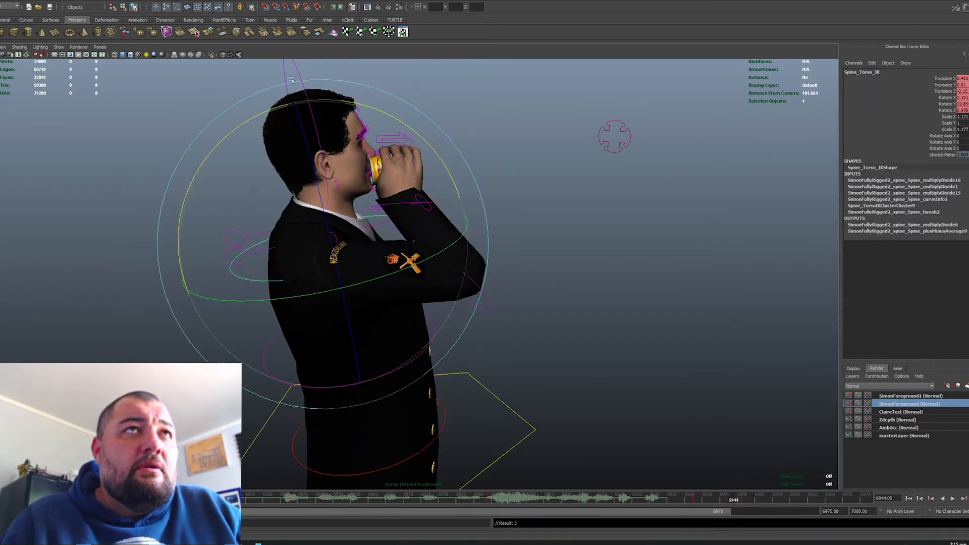
Delete the Spine_Torso_IK key at frame 6947 and return to frame 6944
right_click(748, 503)
left_click(757, 407)
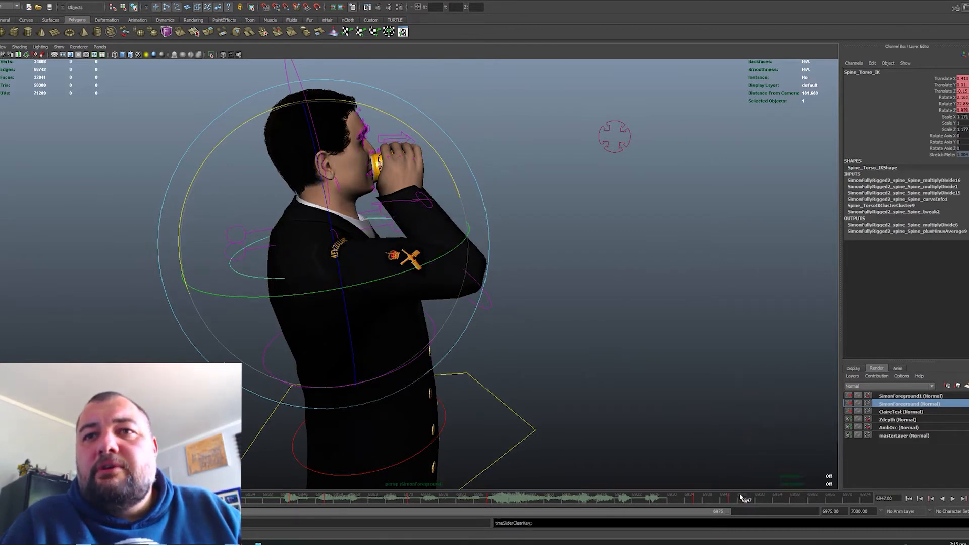
left_click(736, 503)
key("comma")
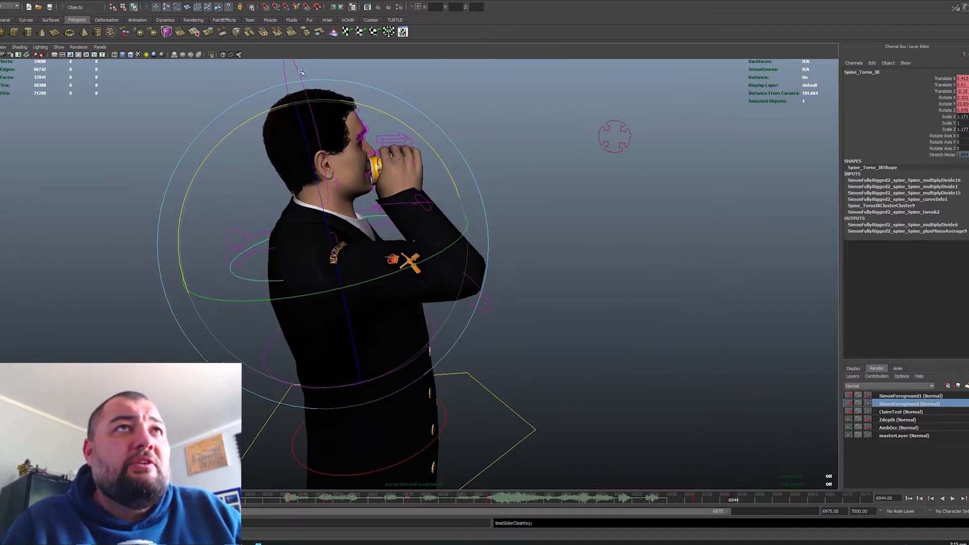
Cut the Head_FK rotation key at frame 6950
left_click(316, 99)
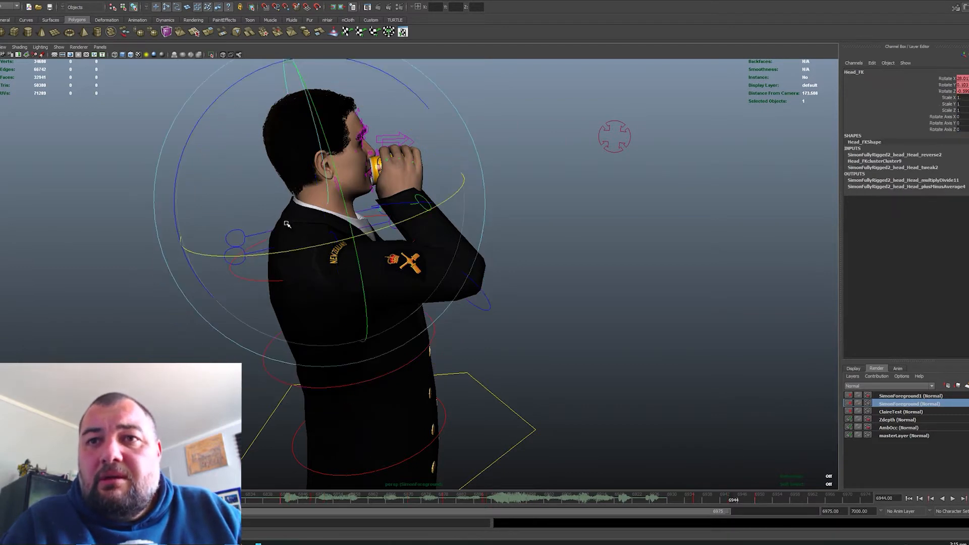
left_click(762, 505)
right_click(763, 505)
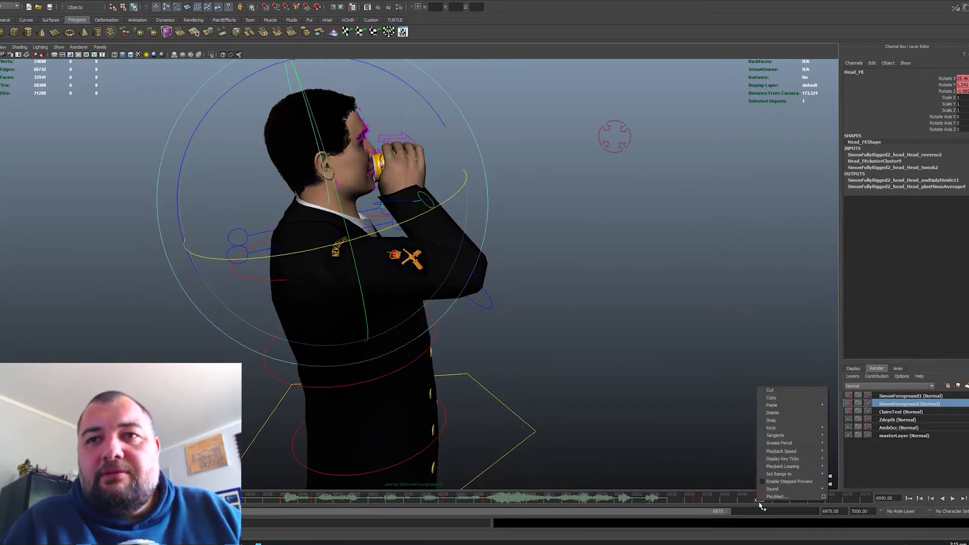
left_click(770, 391)
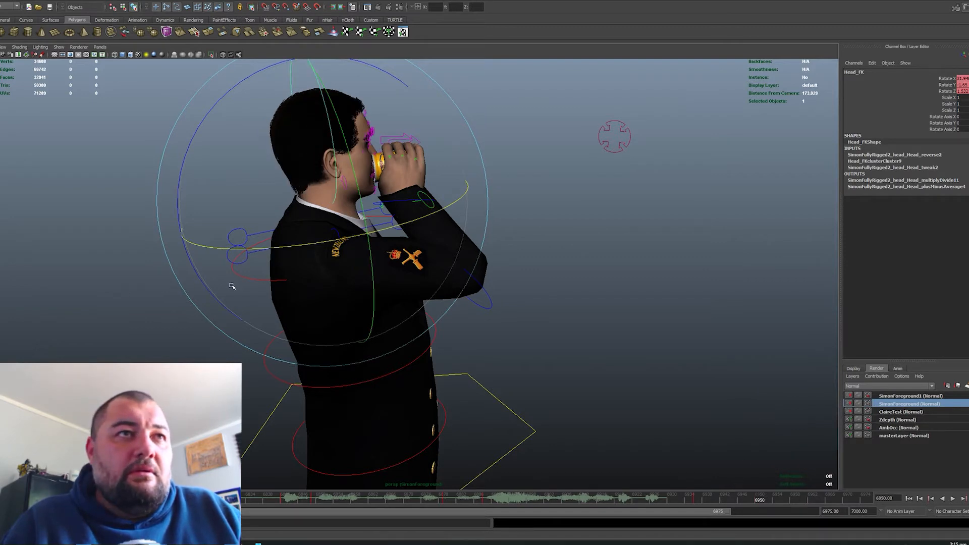
Rotate the Head_FK control at frame 6944 to tilt the head back toward the can
left_click(251, 281)
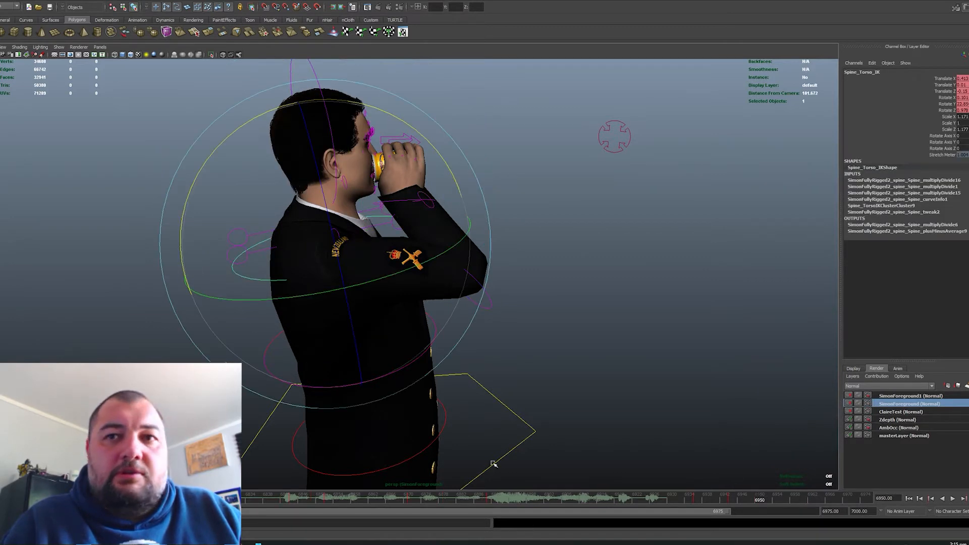
left_click(733, 501)
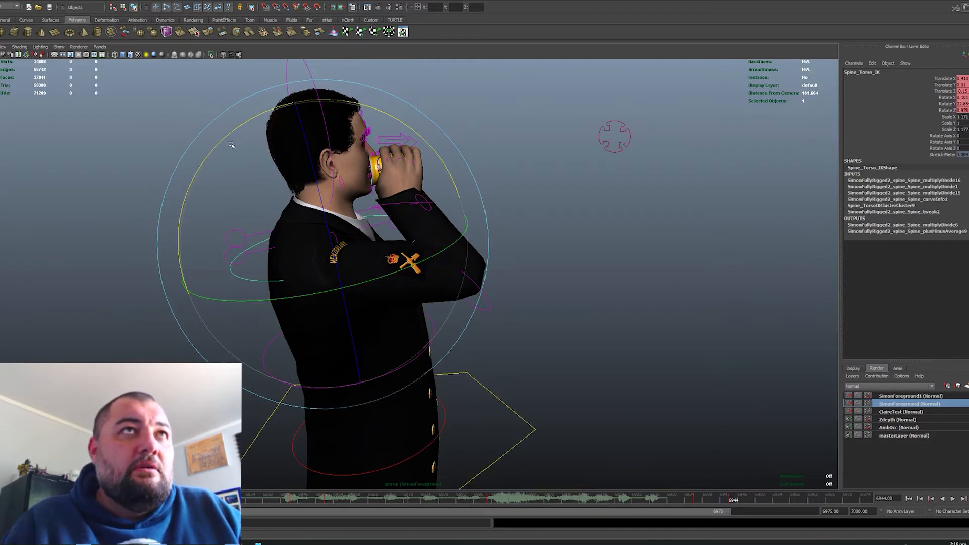
key("ctrl+z")
left_click_drag(198, 132, 181, 148)
right_click_drag(181, 148, 168, 197, "alt")
left_click_drag(169, 197, 263, 251, "alt")
right_click_drag(171, 243, 357, 297, "alt")
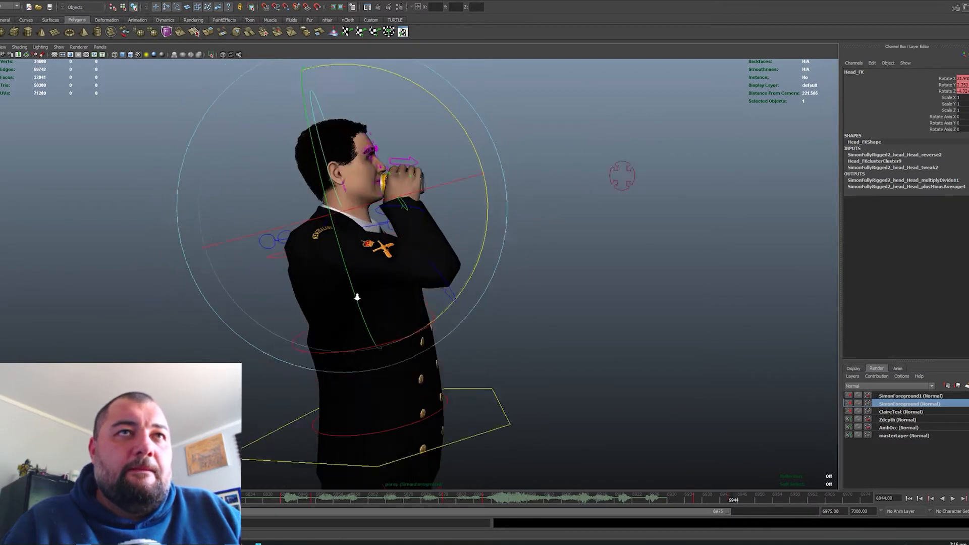
Move the RightArm_HandTranslate control at frame 6944 up and across so the can sits in front of the mouth, and key it
left_click_drag(356, 297, 223, 297, "alt")
middle_click_drag(222, 296, 186, 328, "alt")
right_click_drag(187, 328, 245, 264, "alt")
left_click(192, 193)
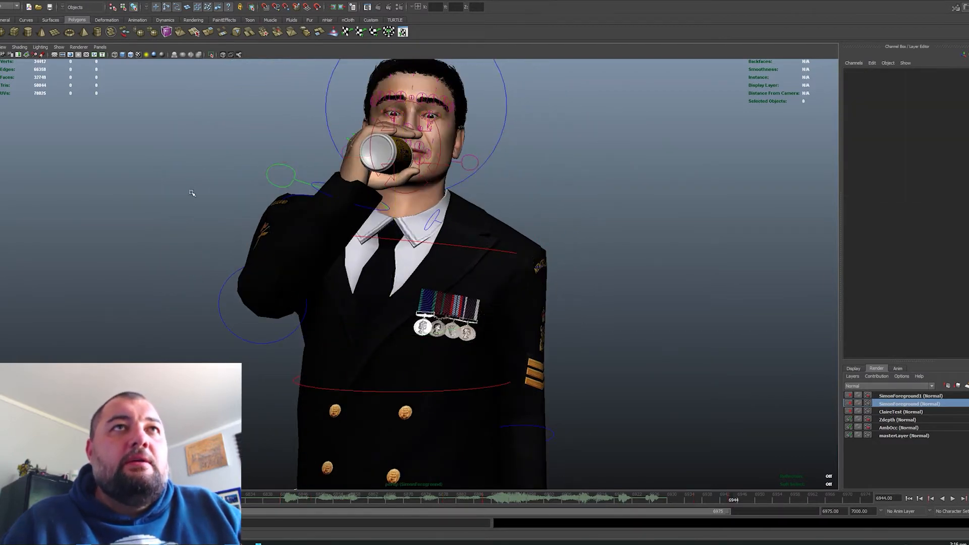
right_click_drag(192, 193, 151, 249, "alt")
left_click_drag(151, 249, 205, 251, "alt")
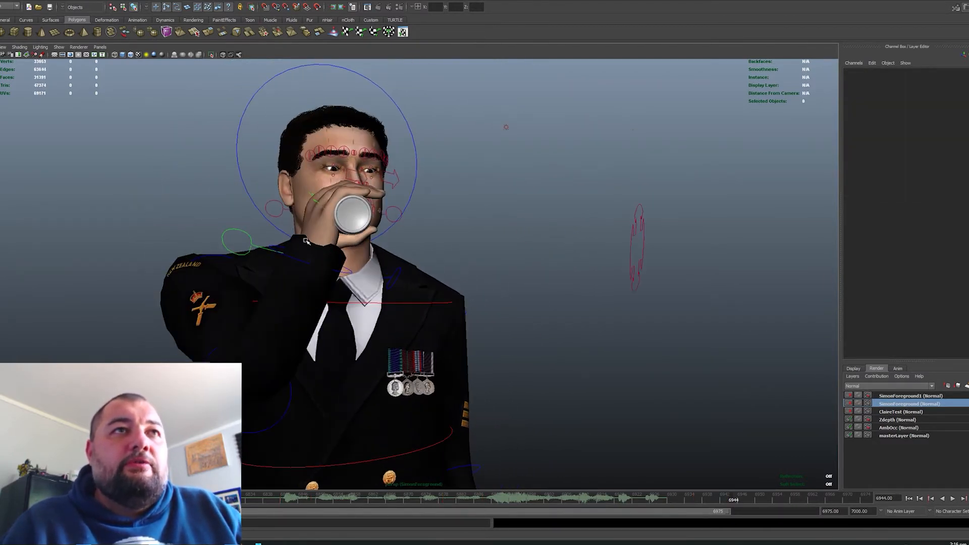
left_click_drag(368, 277, 323, 288, "alt")
left_click(268, 271)
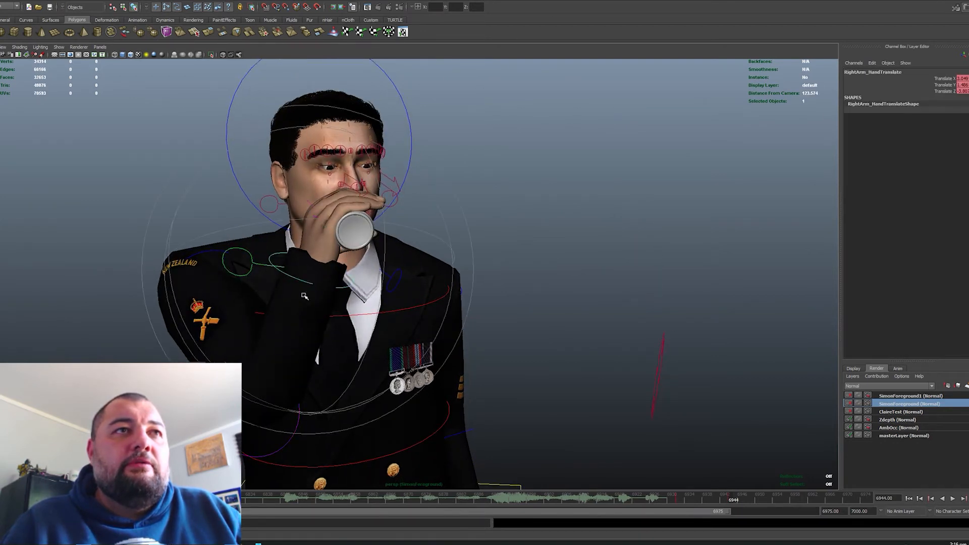
left_click_drag(268, 271, 367, 303, "alt")
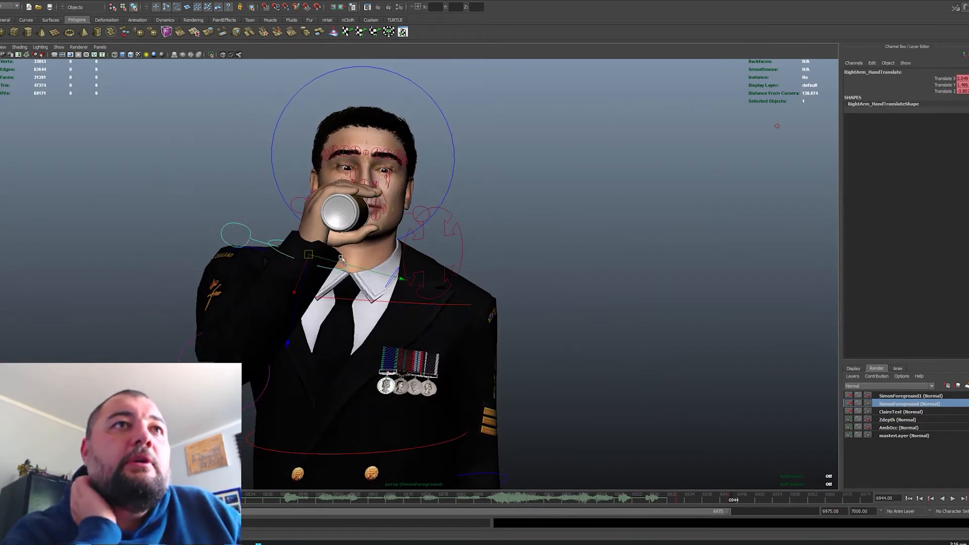
left_click_drag(316, 259, 324, 255)
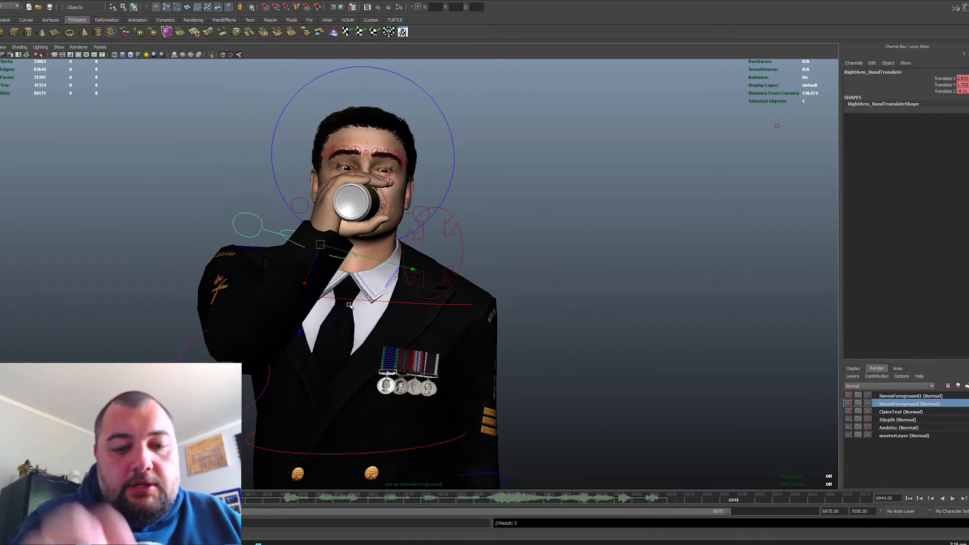
Rotate the RightArm_Hand control at frame 6944 to angle the hand and can when viewed from above
left_click_drag(325, 253, 366, 369, "alt")
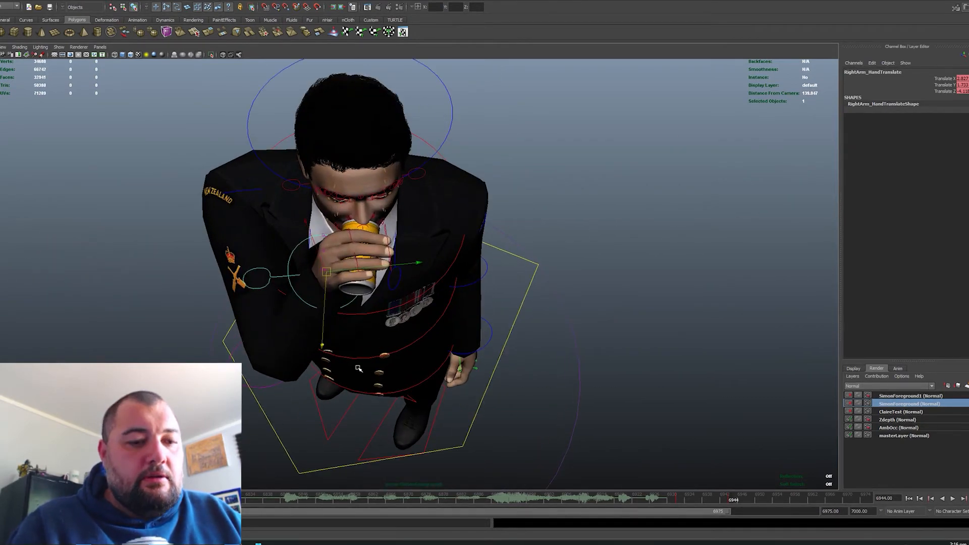
key("w")
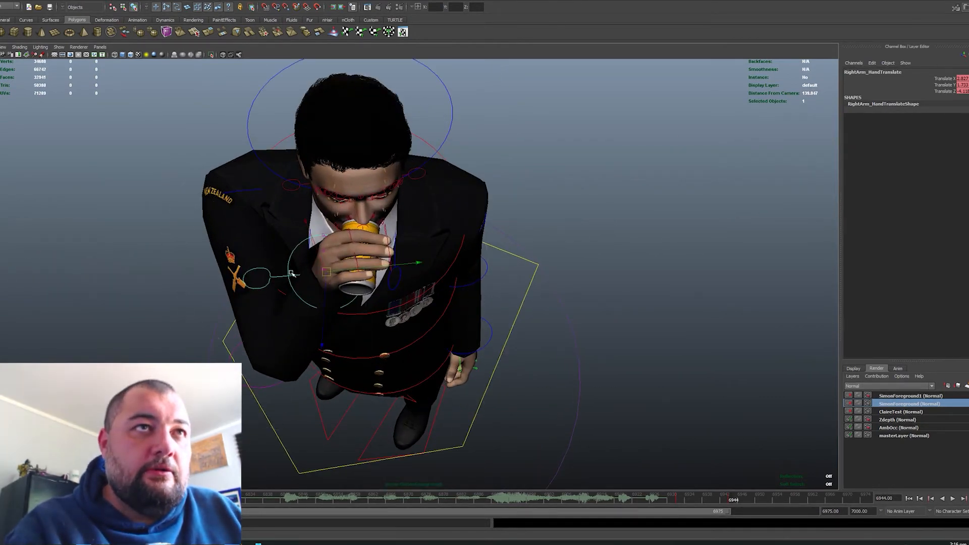
left_click(291, 273)
key("e")
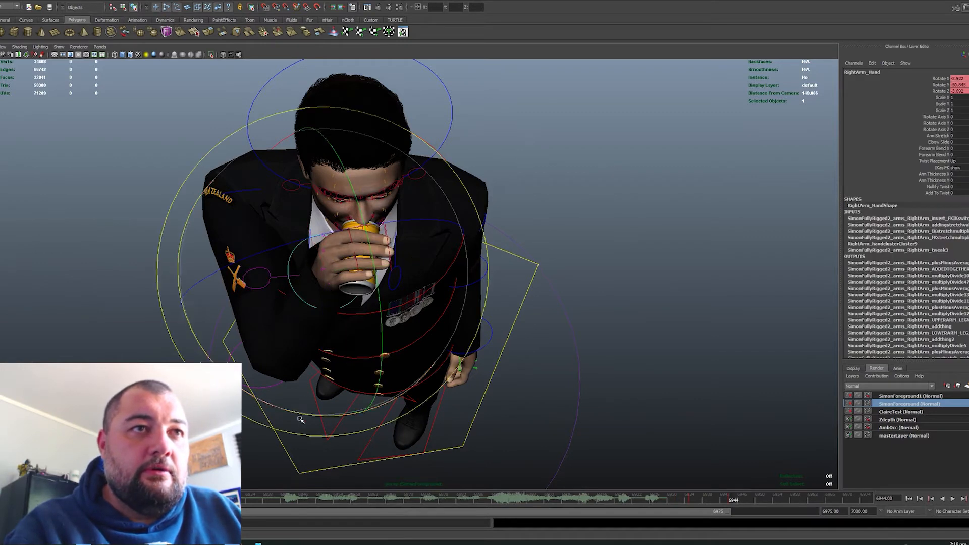
left_click_drag(304, 418, 333, 393)
key("w")
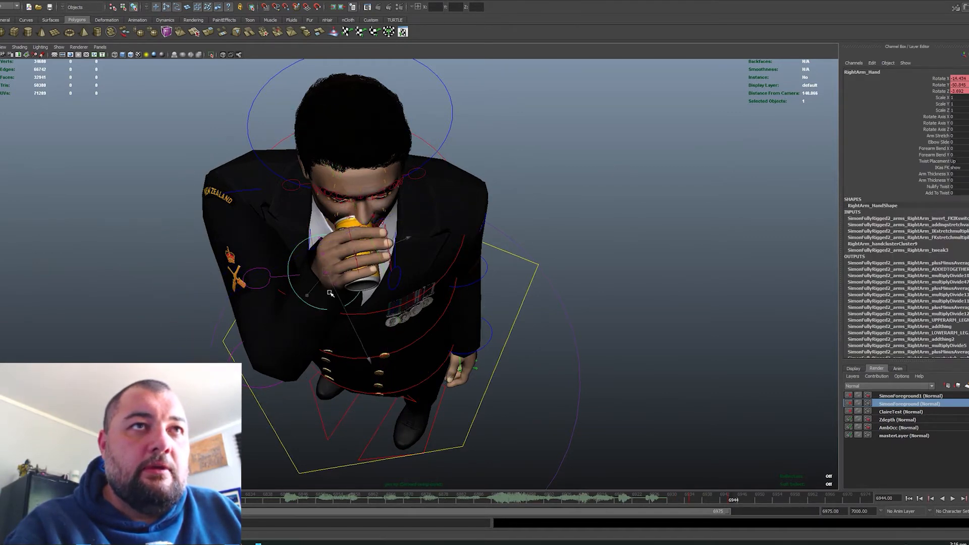
Shift the RightArm_HandTranslate control at frame 6944 to realign the rotated can with the mouth, and key it
left_click(271, 286)
left_click_drag(326, 273, 426, 264)
key("s")
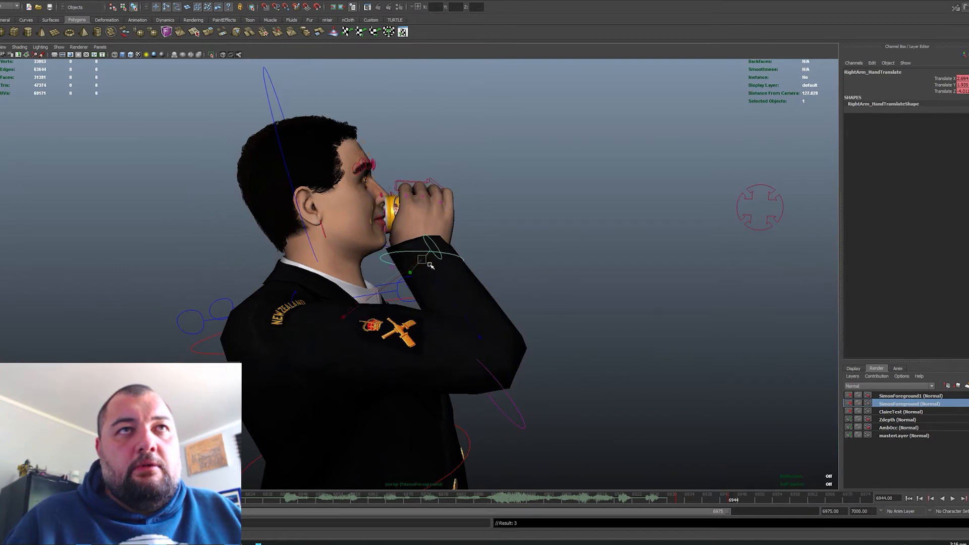
Tip the RightArm_Hand control further at frame 6944, and shift RightArm_HandTranslate to pull the can out of the face, keying the position
right_click_drag(430, 265, 377, 284, "alt")
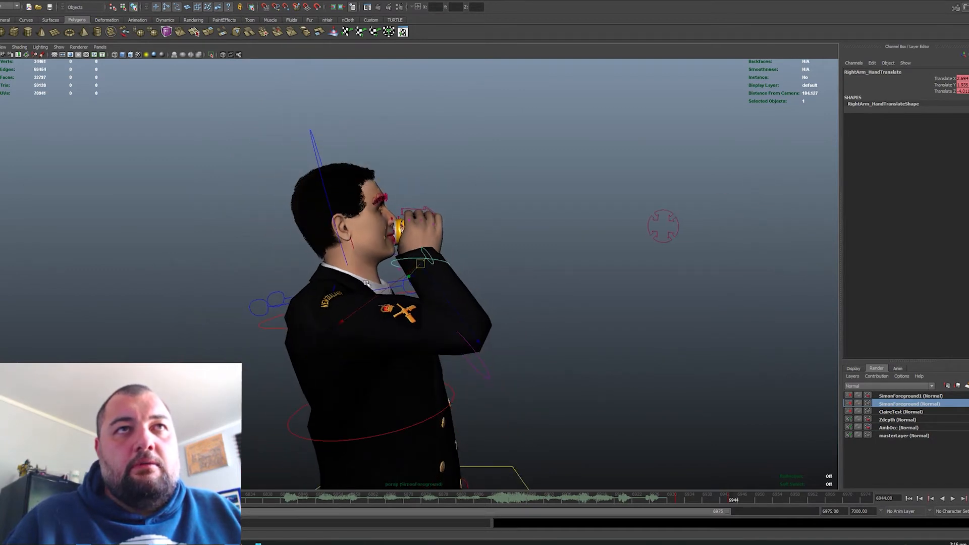
left_click(406, 265)
key("e")
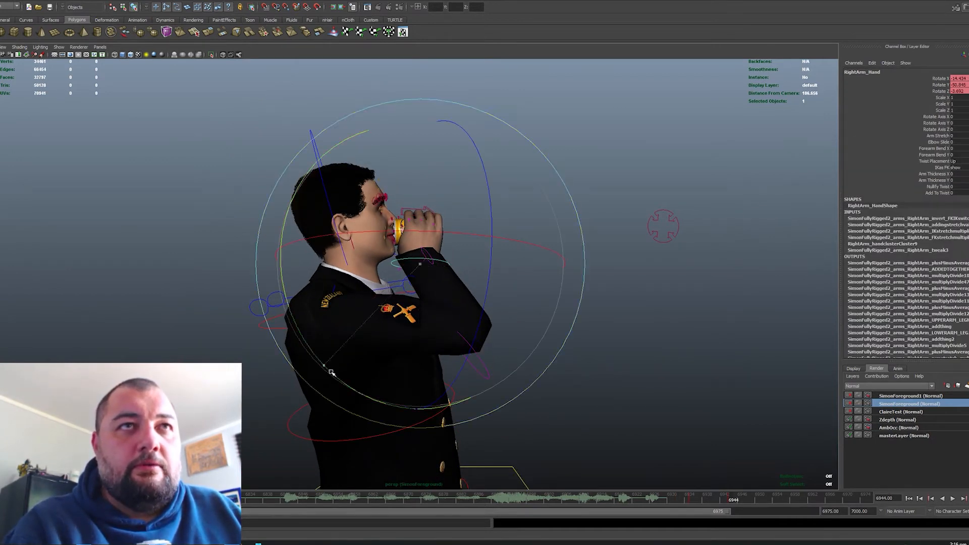
left_click_drag(331, 372, 366, 387)
key("w")
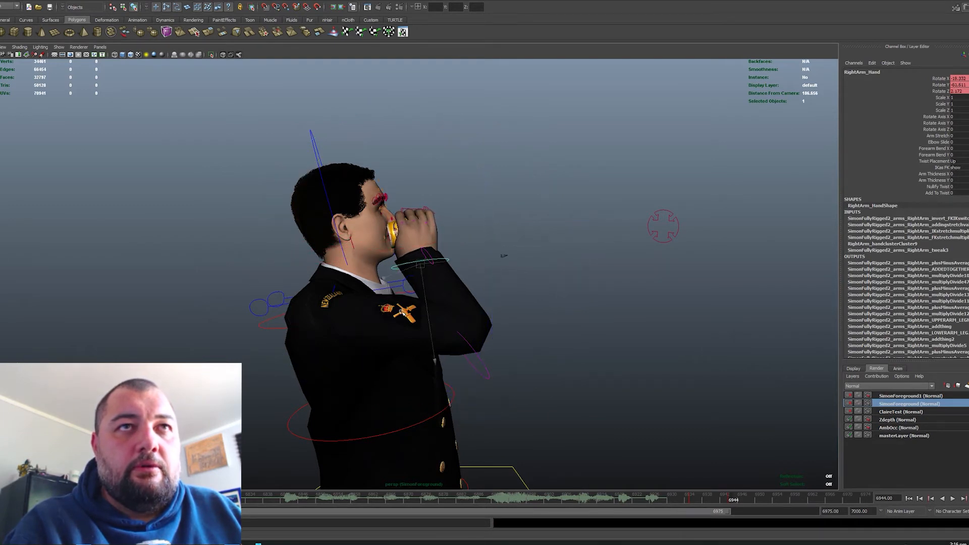
left_click(431, 258)
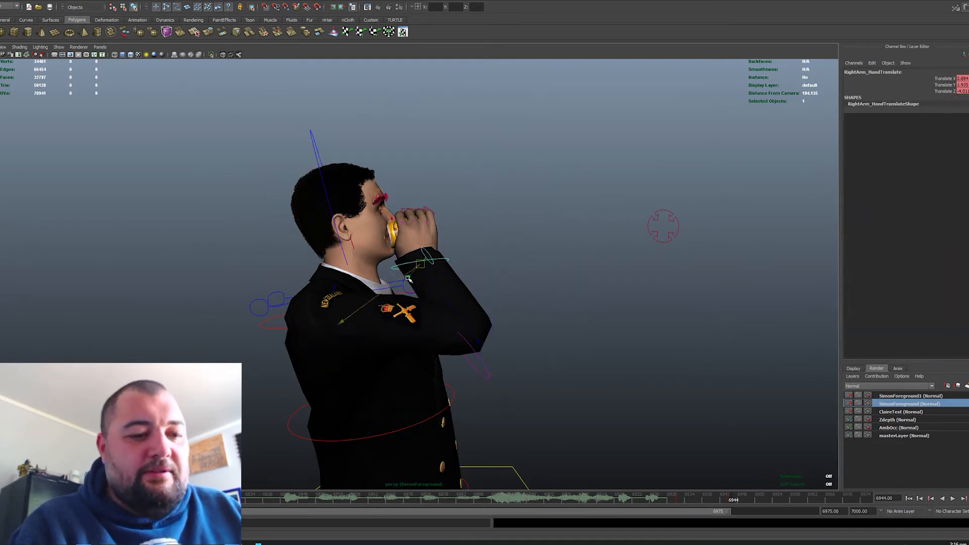
left_click_drag(423, 271, 432, 266)
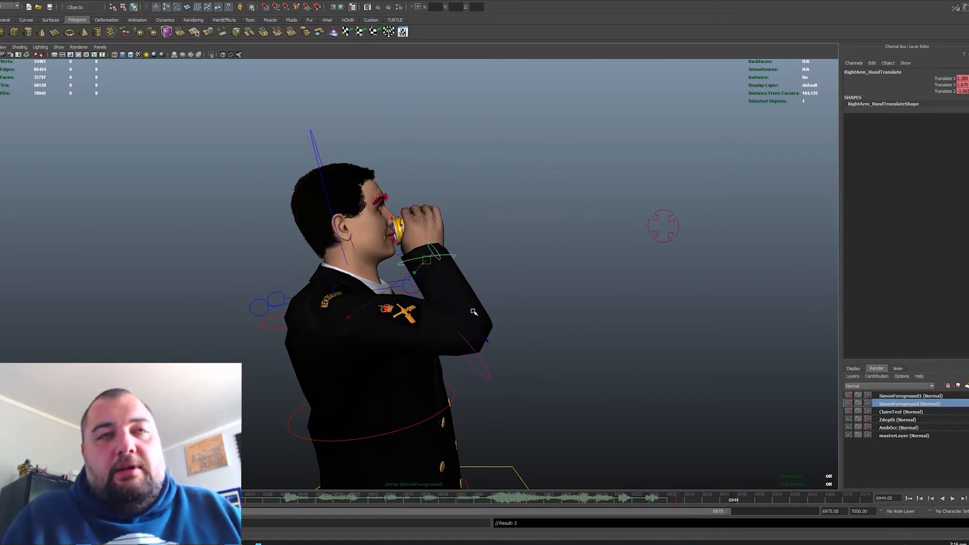
Examine the drinking pose from several angles and scrub the arm motion through to frame 6951
left_click_drag(448, 309, 421, 333, "alt")
right_click_drag(421, 333, 315, 317, "alt")
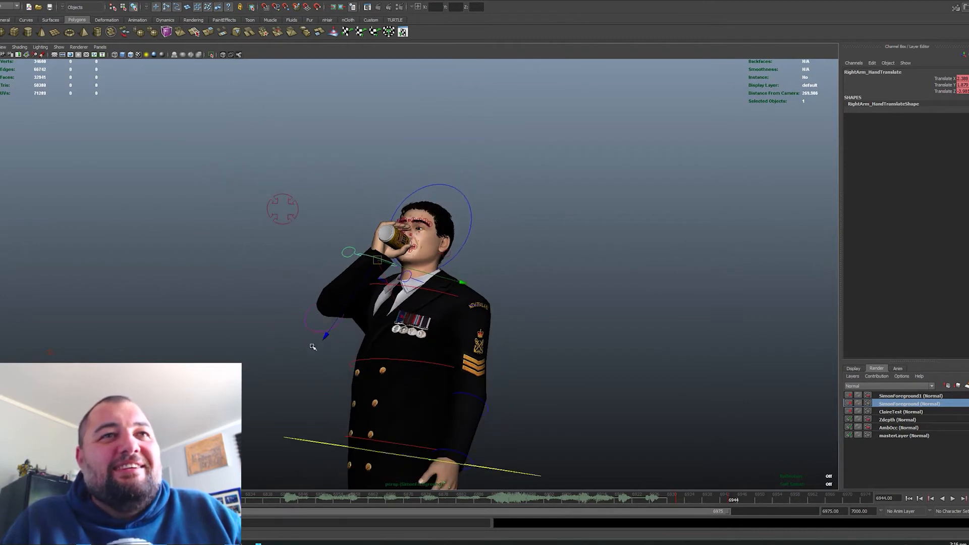
left_click(313, 347)
left_click_drag(313, 346, 377, 364, "alt")
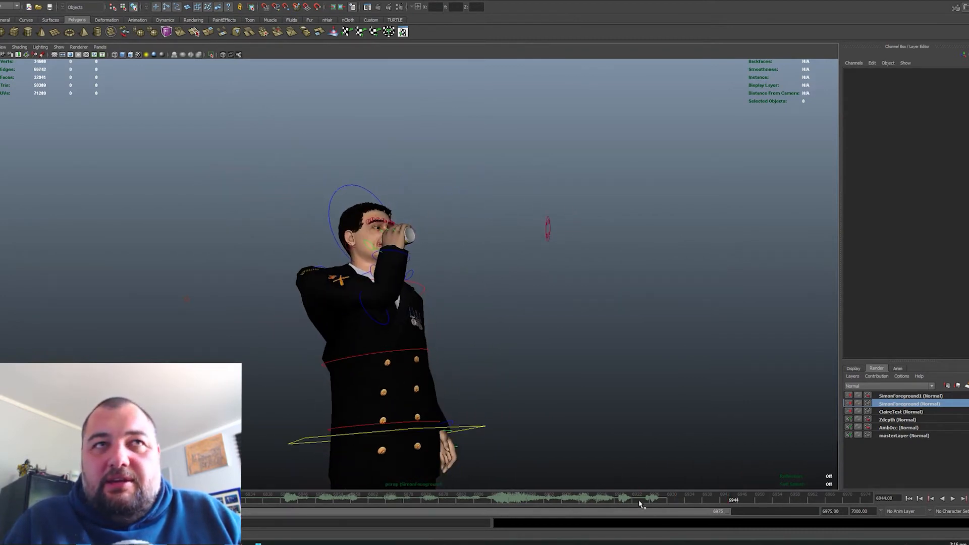
left_click_drag(651, 501, 765, 497)
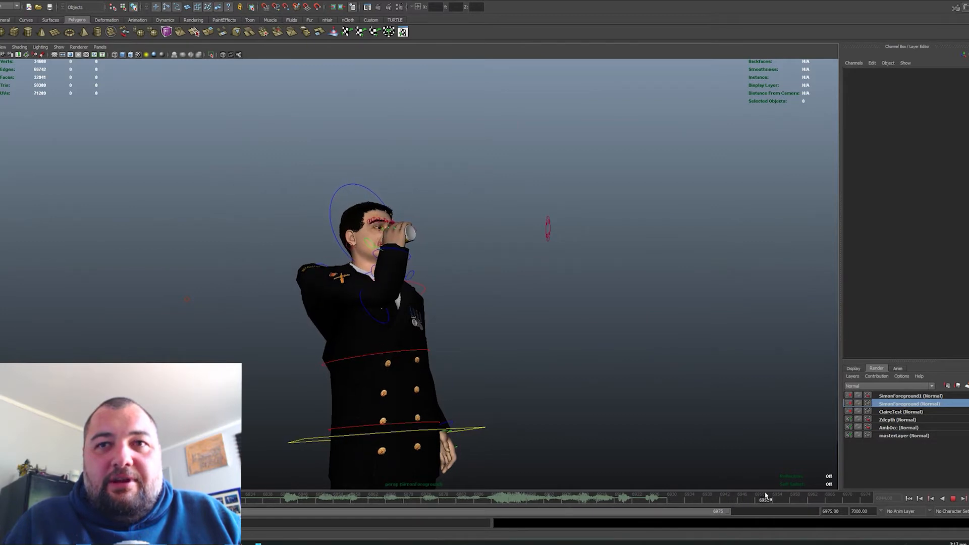
left_click_drag(565, 434, 395, 327, "alt")
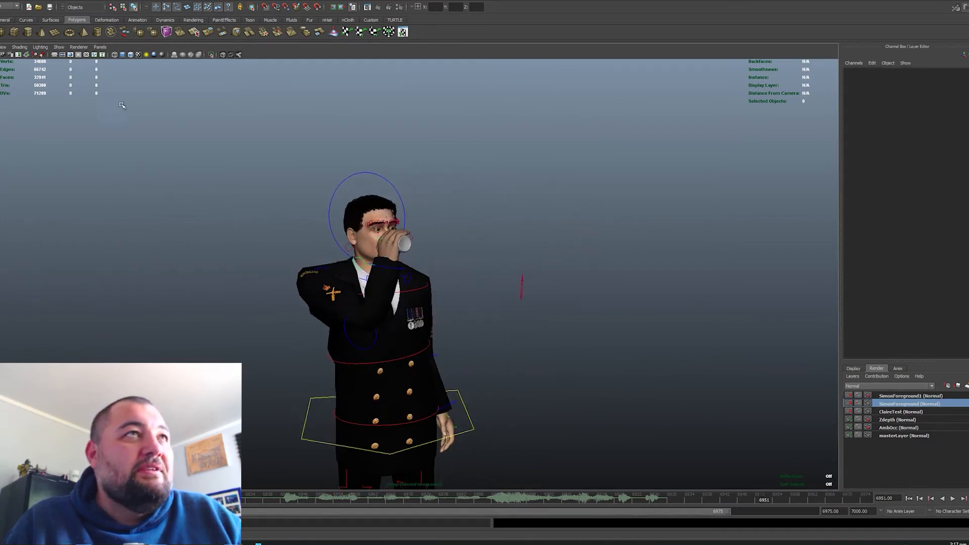
Switch the viewport to the Shot47 camera
left_click(100, 47)
mouse_move(113, 56)
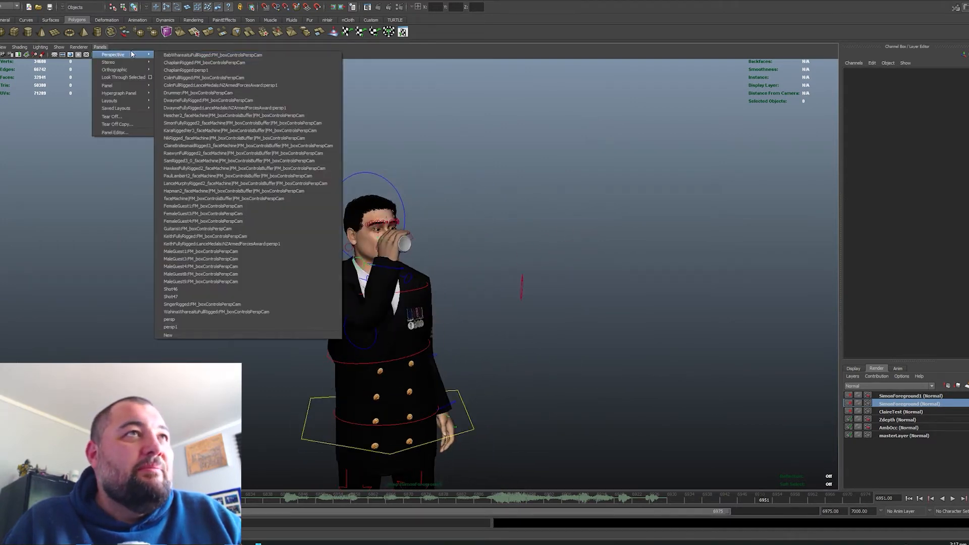
left_click(182, 301)
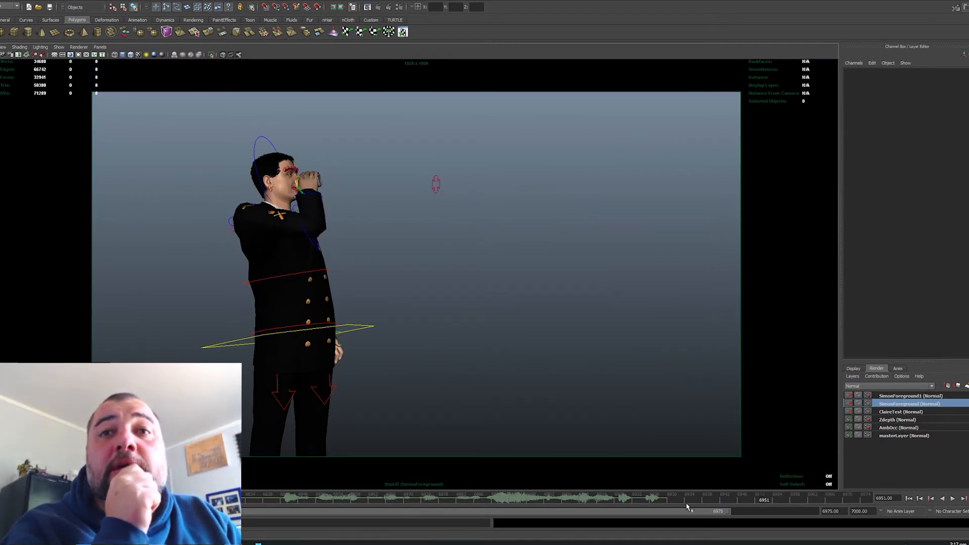
Scrub and play back the drinking motion in the Shot47 view, examining the poses up to frame 6975
left_click_drag(690, 504, 717, 509)
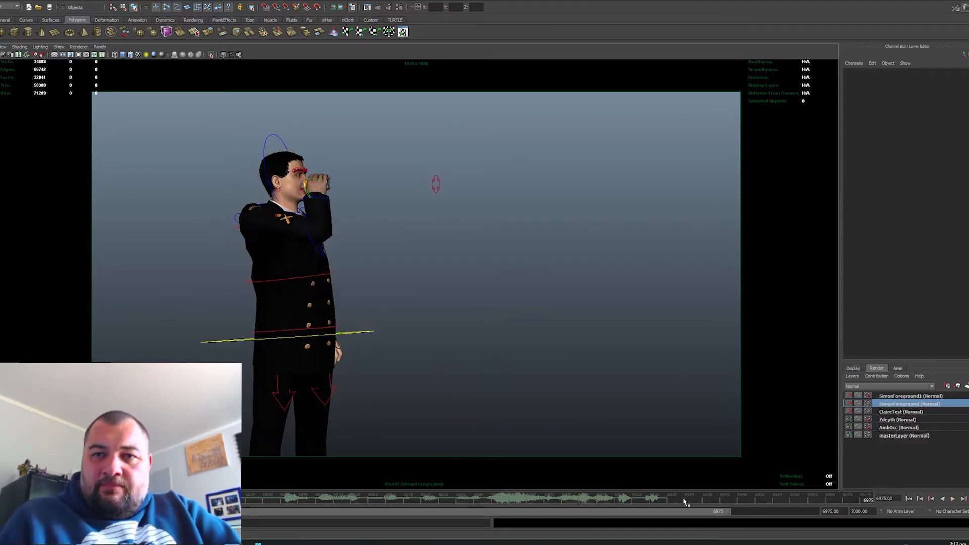
left_click(952, 498)
left_click(954, 500)
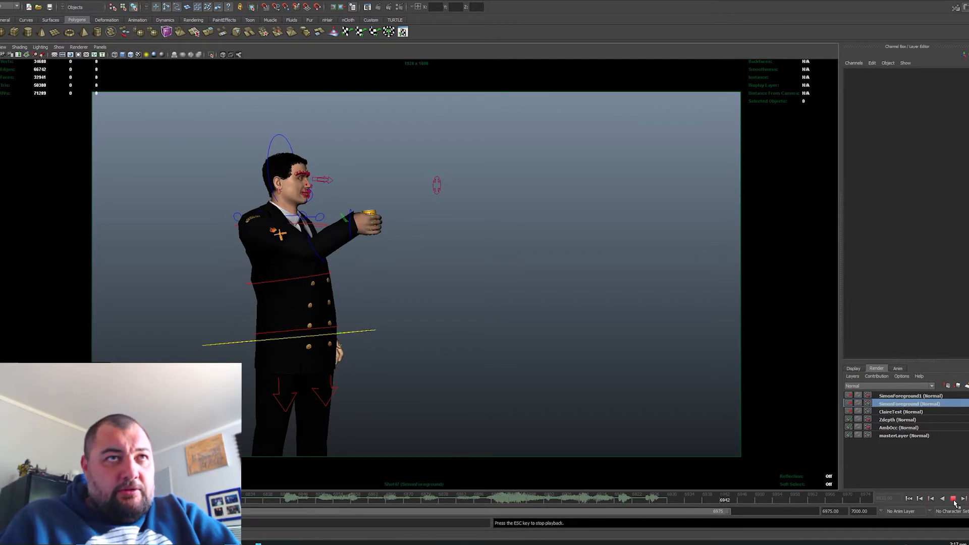
left_click(953, 499)
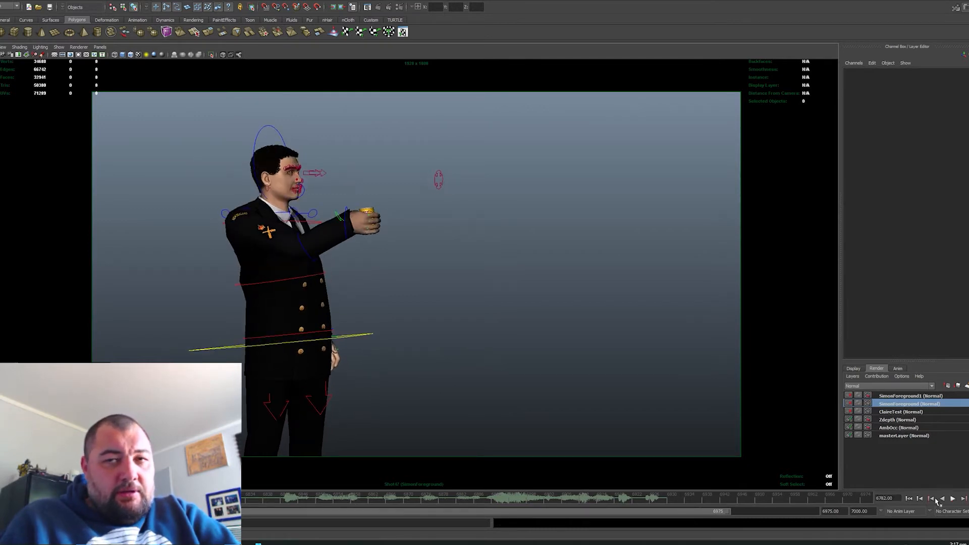
left_click(712, 500)
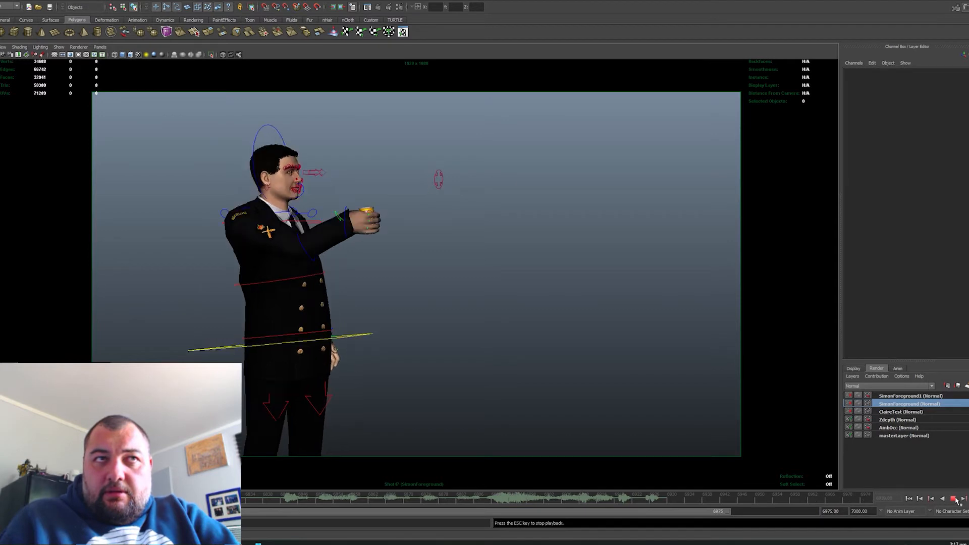
left_click(845, 501)
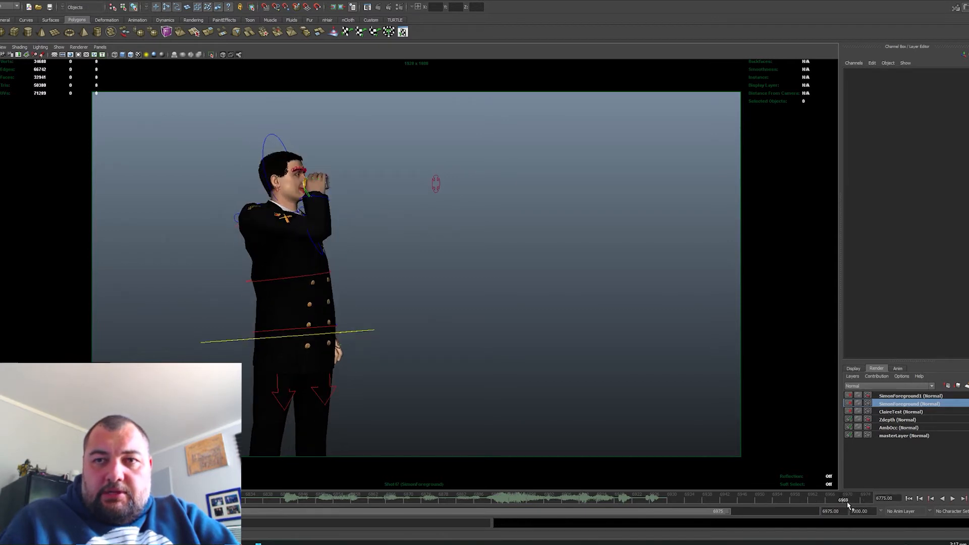
key("alt+v")
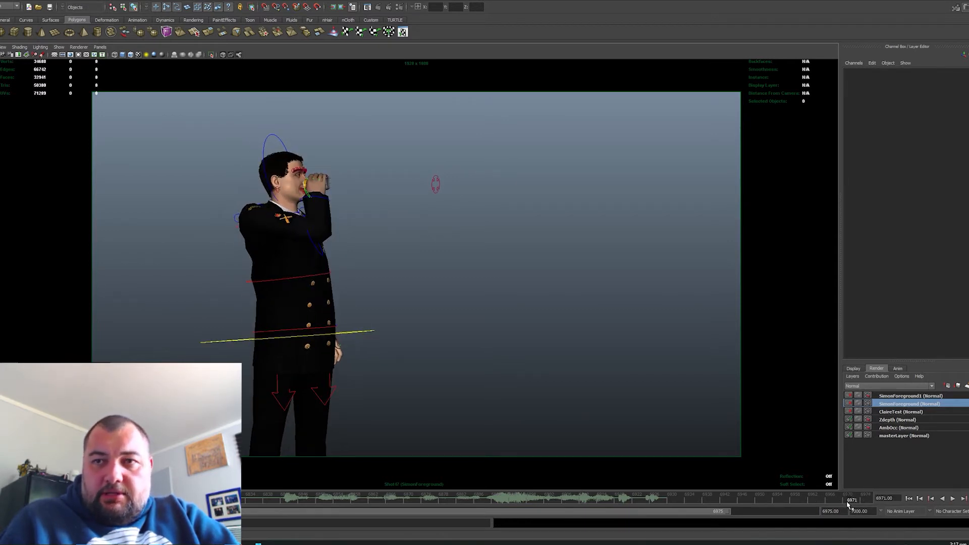
left_click(848, 503)
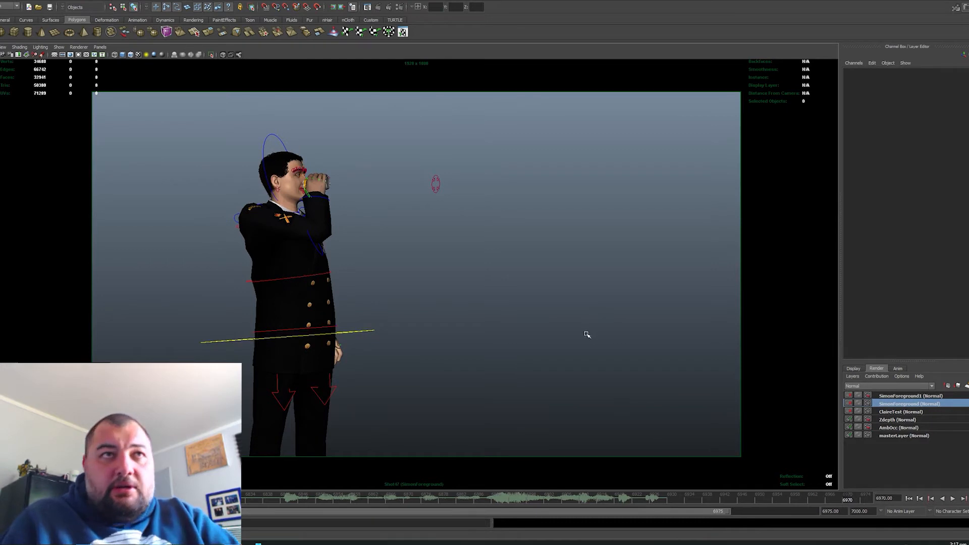
Rotate the Upper_Body control so the character leans further back while drinking at frame 6970, and key it
left_click(370, 334)
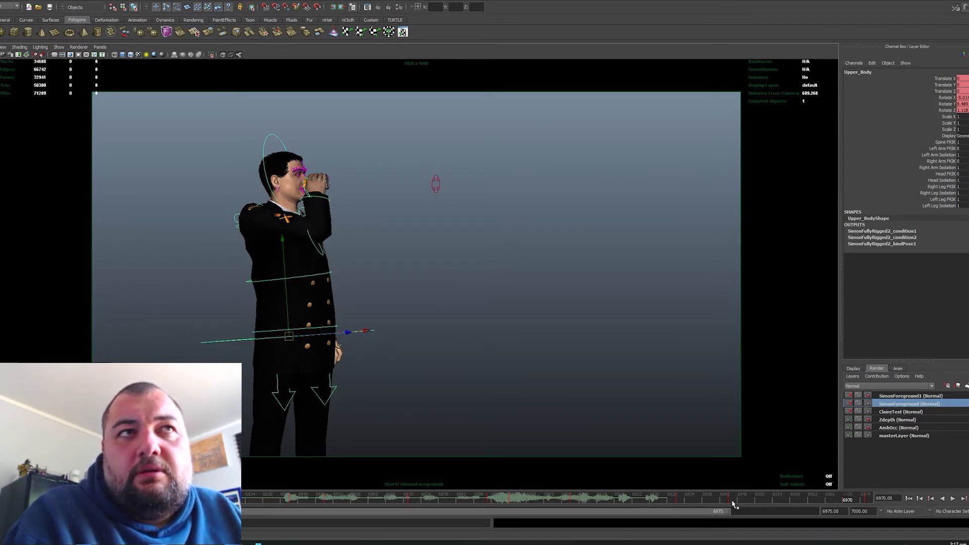
left_click(733, 502)
left_click(848, 502)
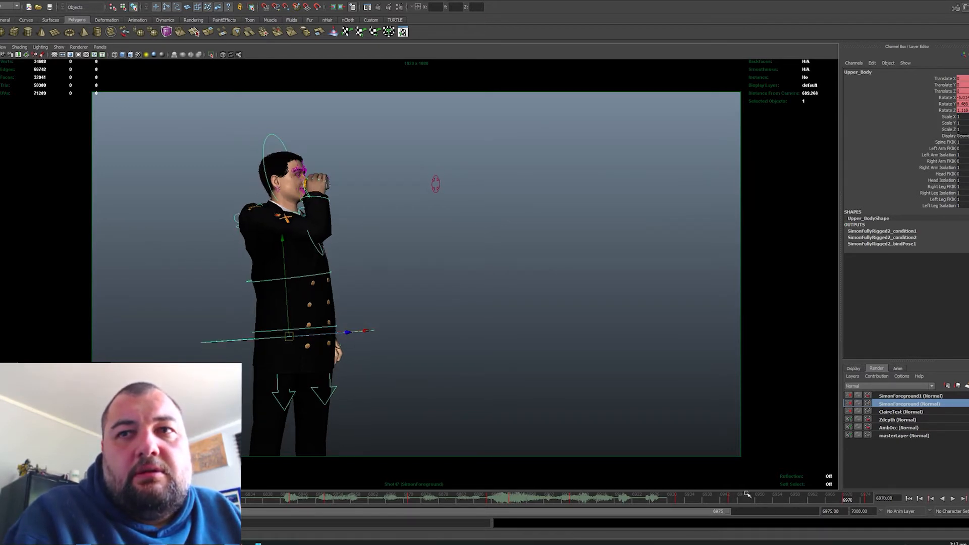
key("e")
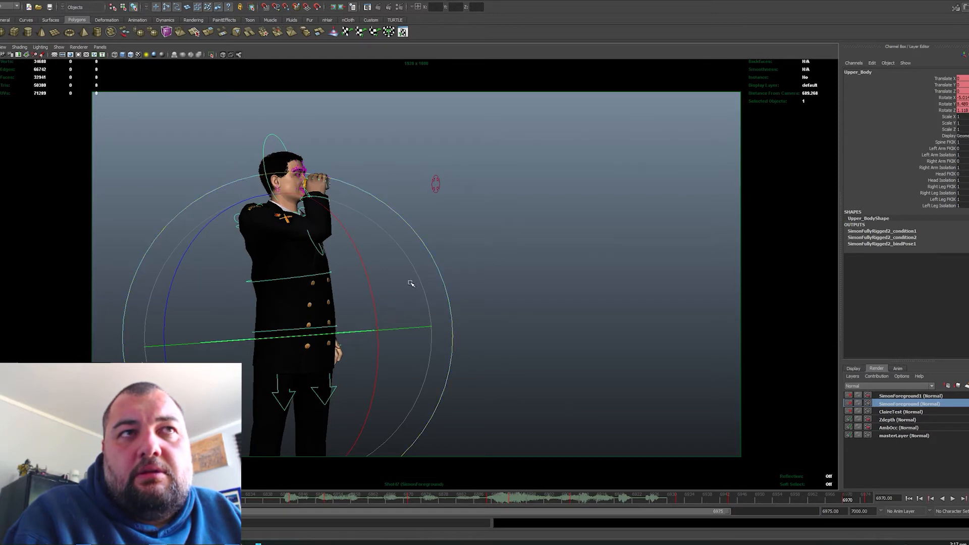
left_click_drag(411, 284, 405, 275)
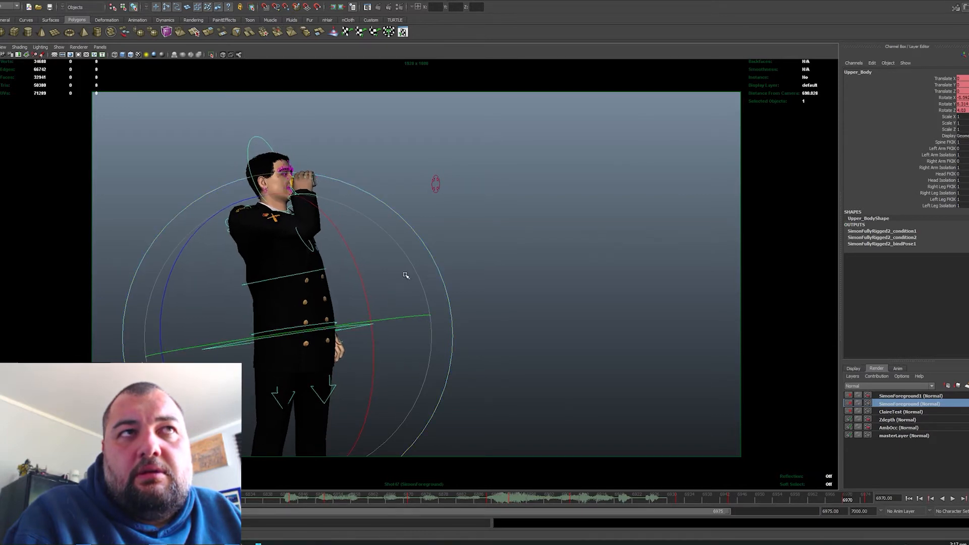
left_click(735, 503)
key("alt+v")
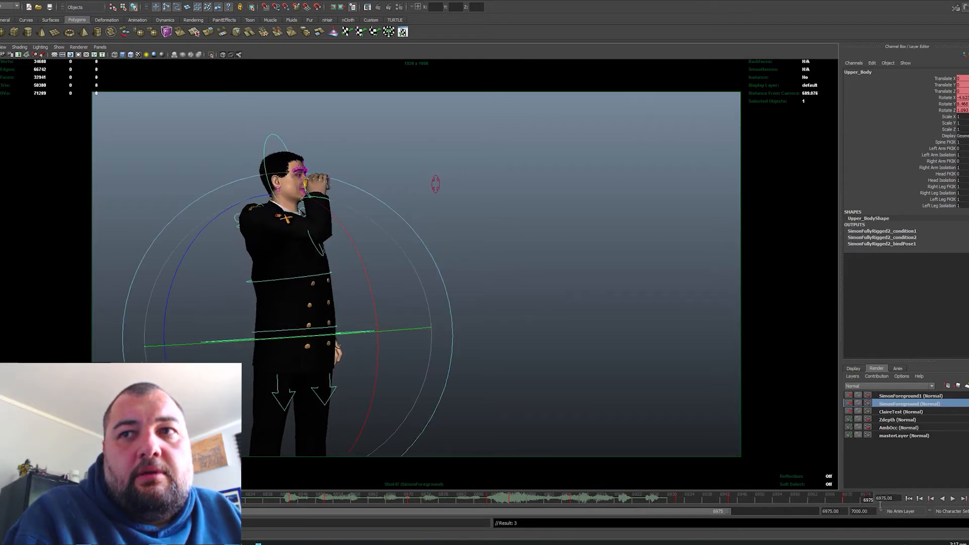
Clear the Upper_Body key at frame 6975, rotate the body slightly forward there and key the new pose
right_click(869, 487)
left_click(883, 411)
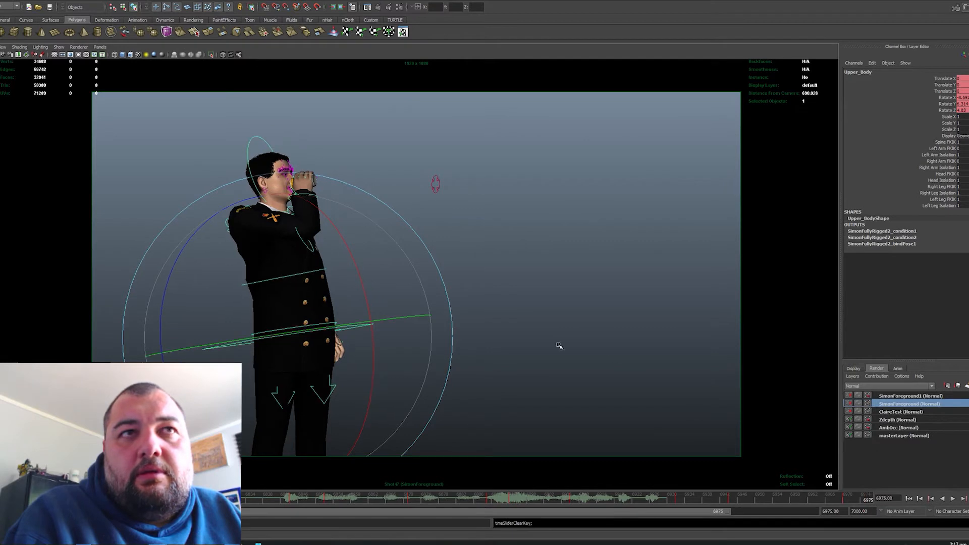
left_click_drag(393, 285, 399, 292)
key("s")
key("q")
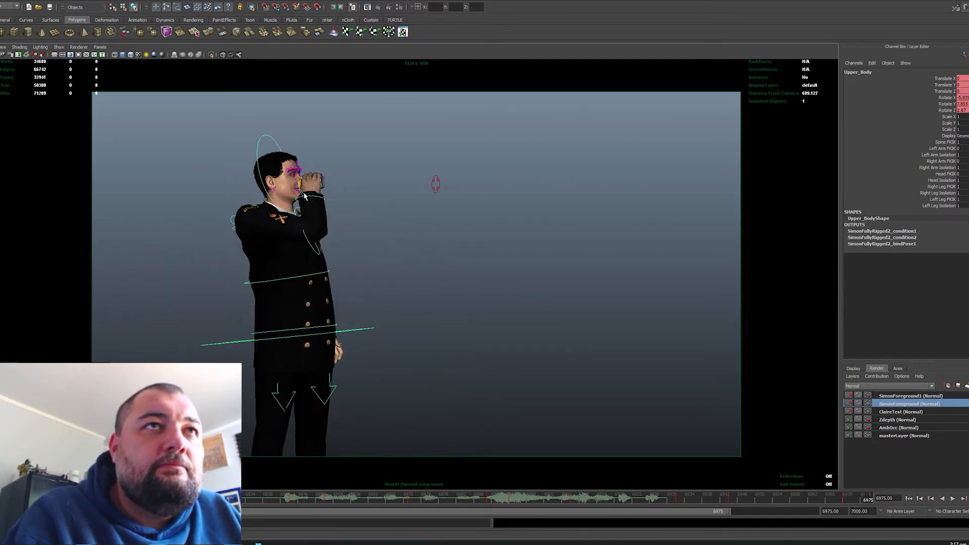
Hold the RightArm_HandTranslate position with a key just before frame 6975, and lower the can hand to chest level at frame 6975
left_click(298, 305)
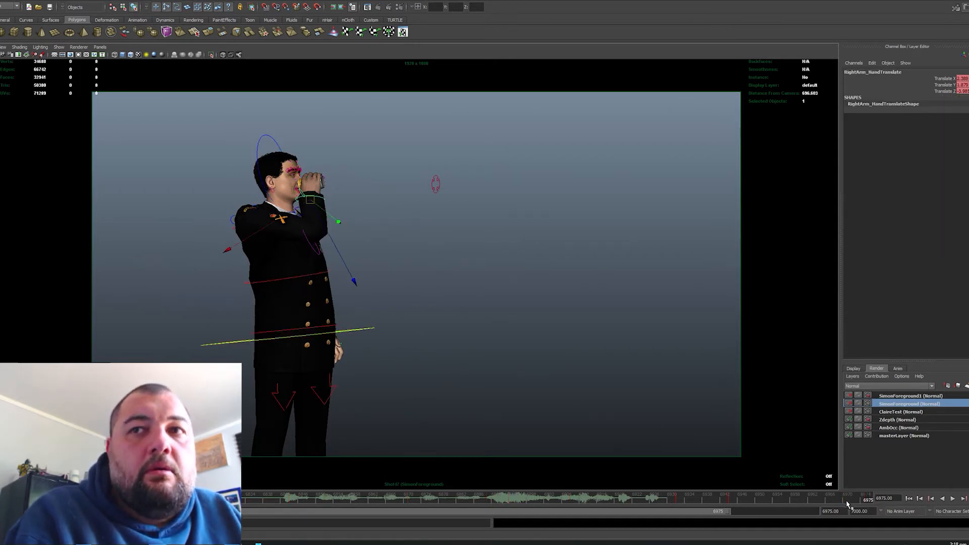
left_click_drag(832, 504, 840, 502)
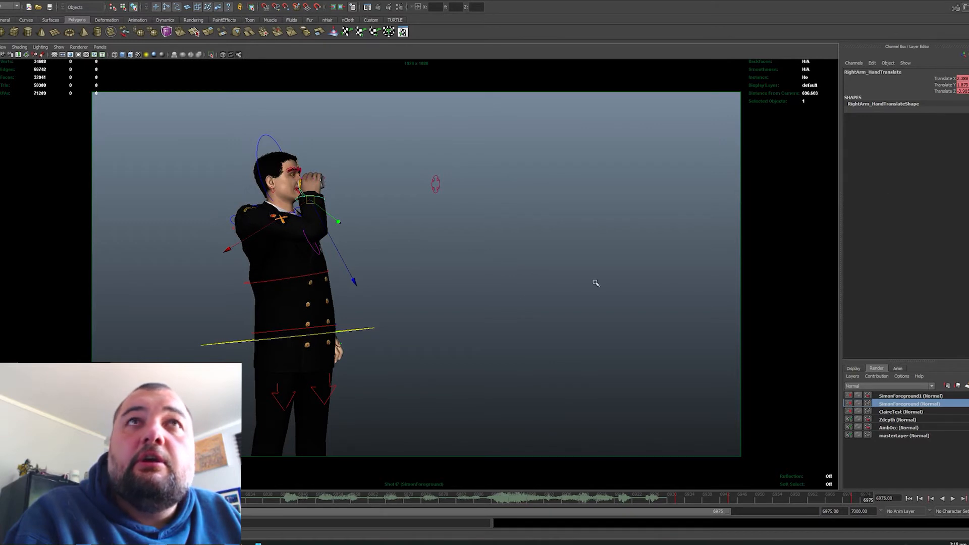
left_click_drag(319, 208, 339, 283)
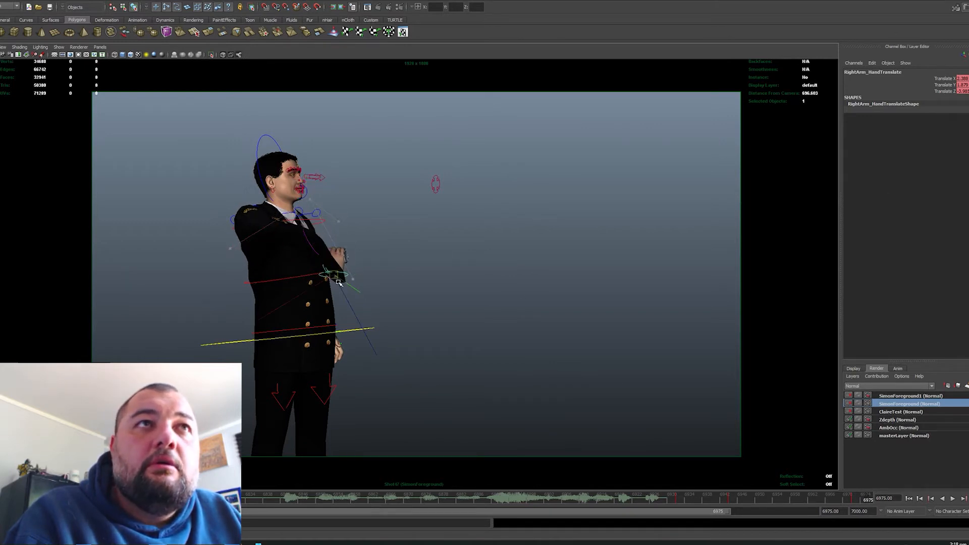
Switch the viewport to the persp camera and view the lowered arm from the character's front
left_click(100, 46)
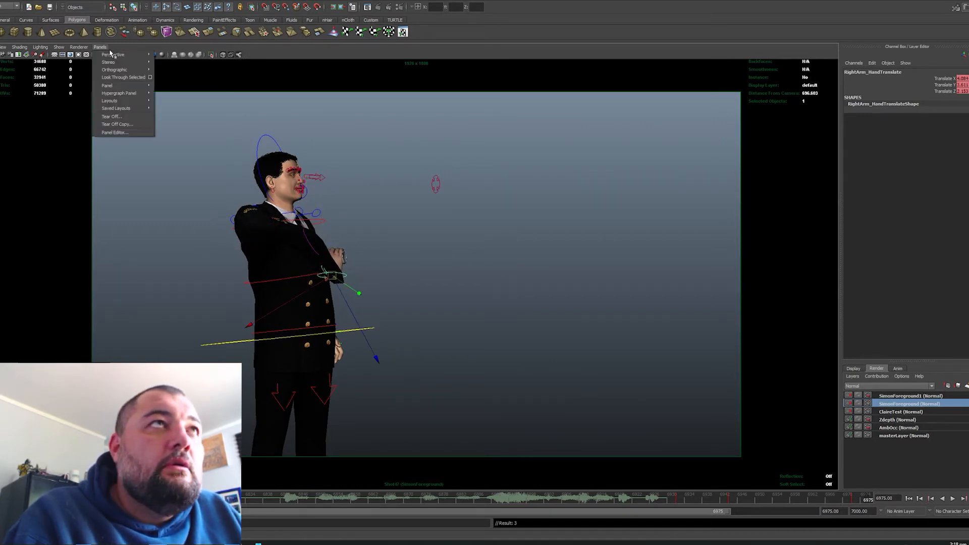
mouse_move(141, 54)
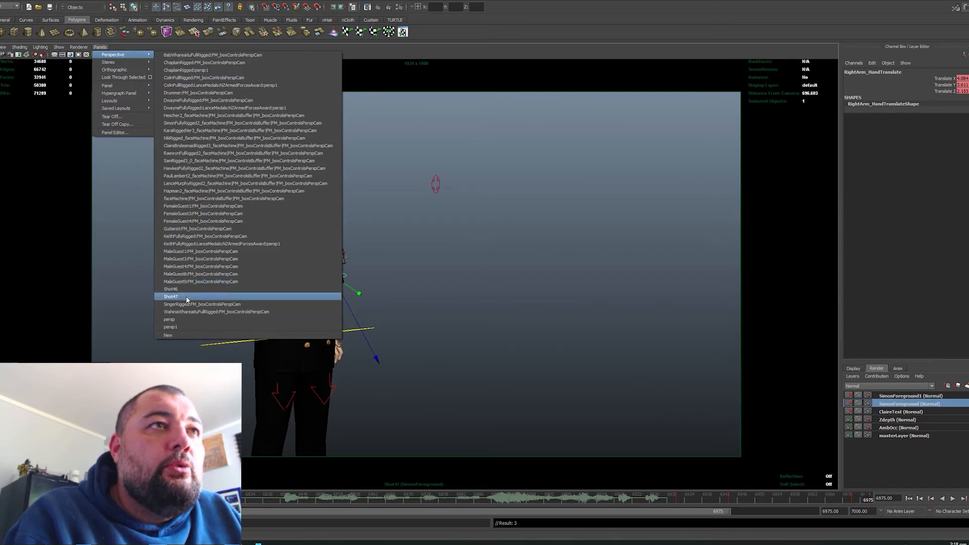
left_click(187, 312)
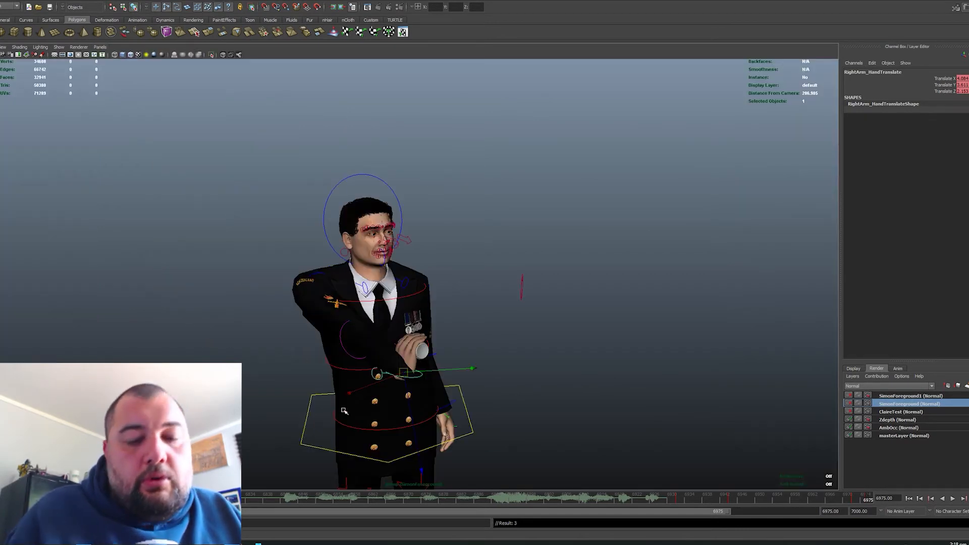
left_click_drag(400, 410, 378, 346, "alt")
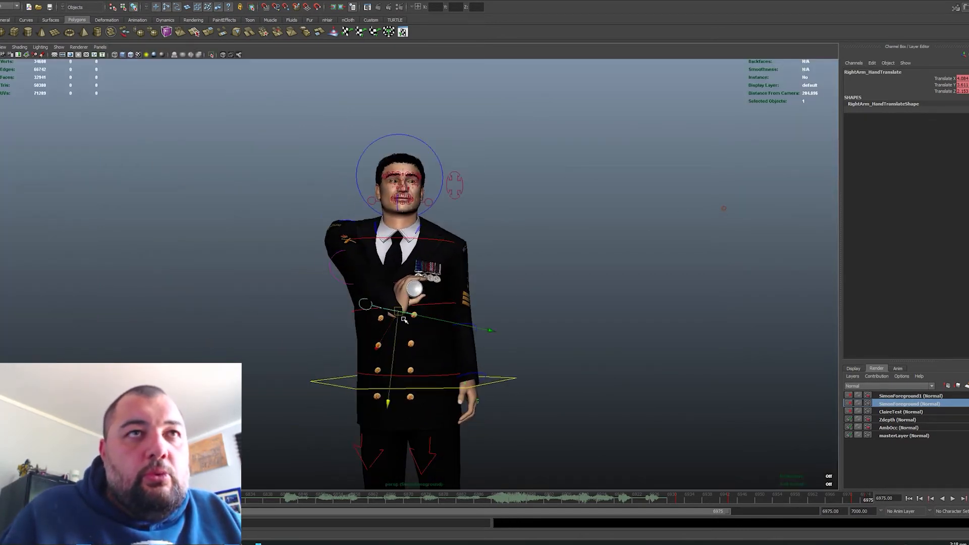
Try lowering RightArm_HandTranslate towards the waist and closer to the body at frame 6975, keying the position
left_click_drag(400, 315, 372, 382)
key("s")
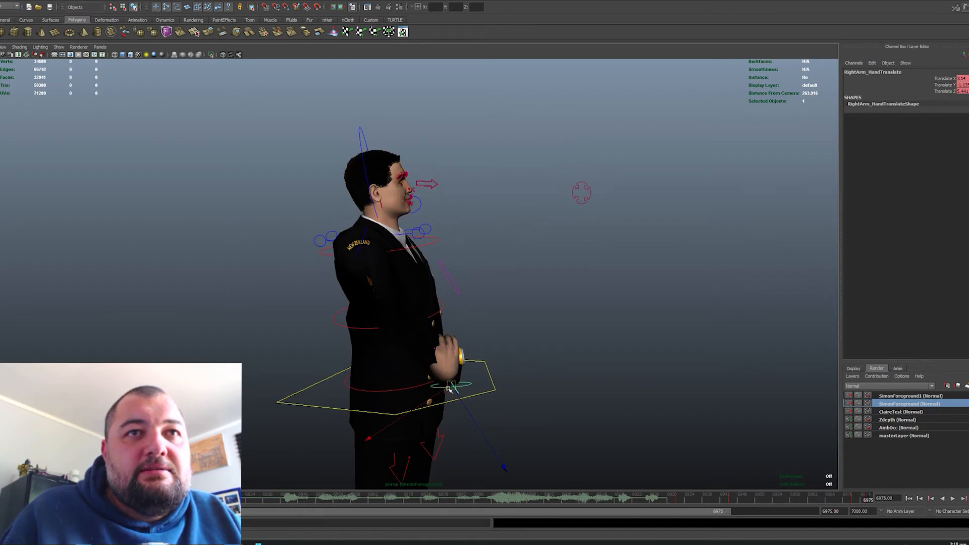
left_click_drag(468, 381, 430, 363)
key("s")
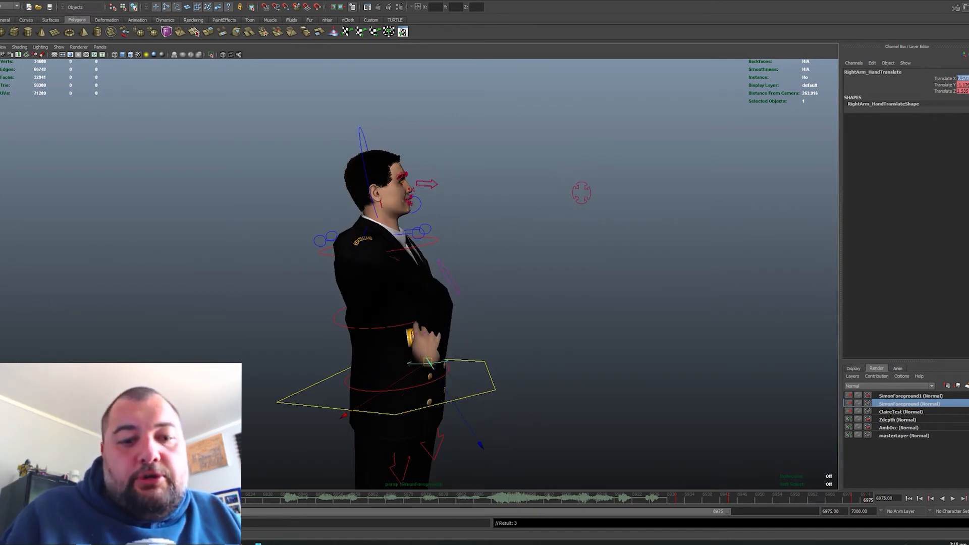
Reset RightArm_HandTranslate at frame 6975 by setting Translate X, Y and Z to 0
key("Return")
left_click(963, 91)
type("0")
key("Return")
left_click(963, 84)
type("0")
key("Return")
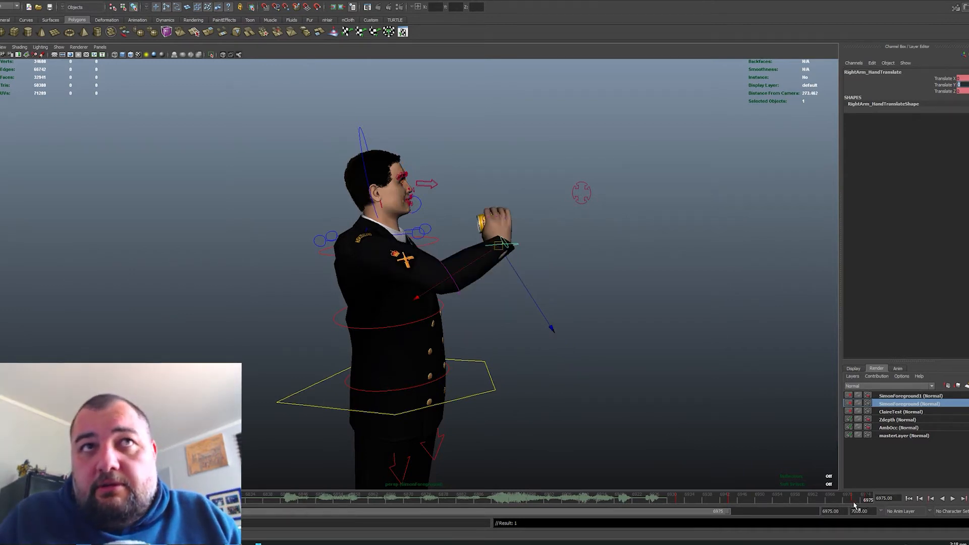
Play back the arm motion from the side in the persp view, examining how the can is raised and lowered
key("alt+v")
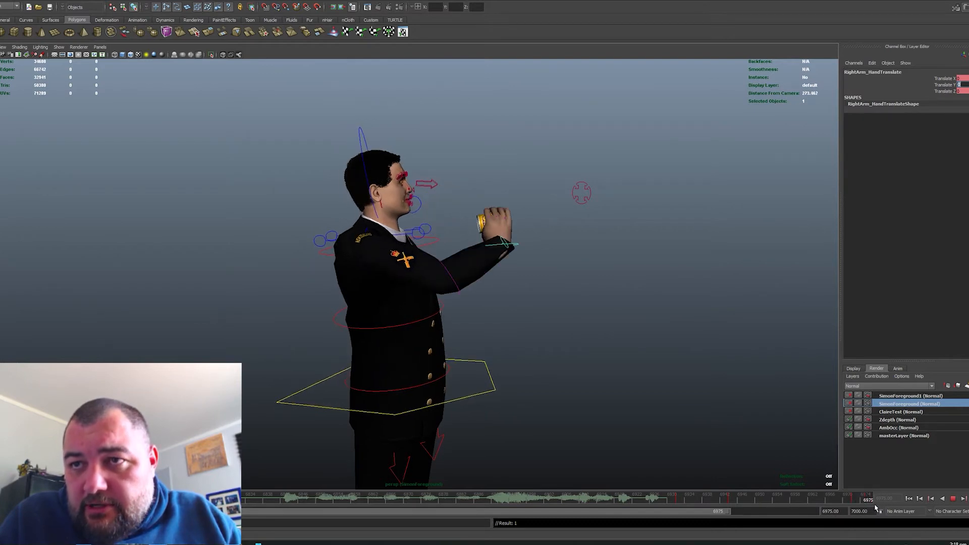
left_click(869, 501)
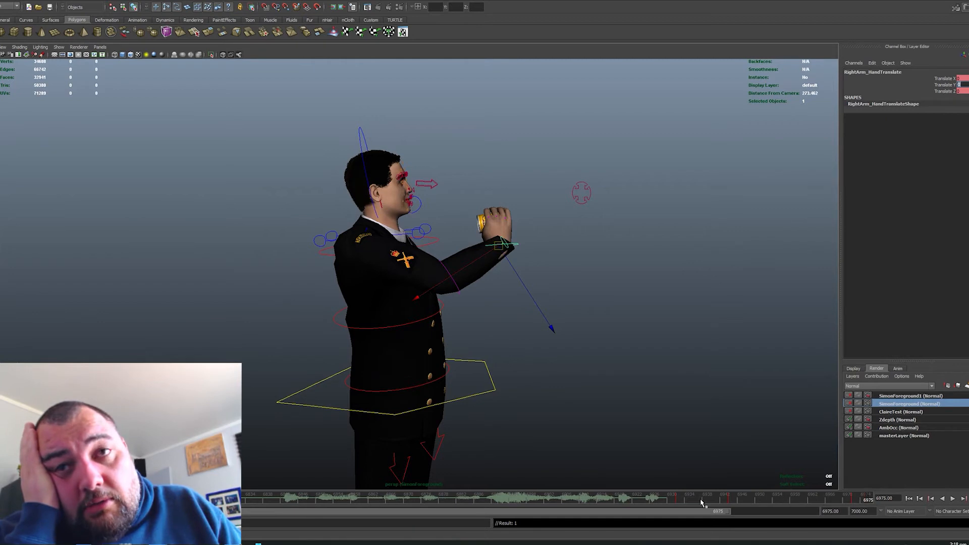
left_click(673, 500)
left_click(954, 500)
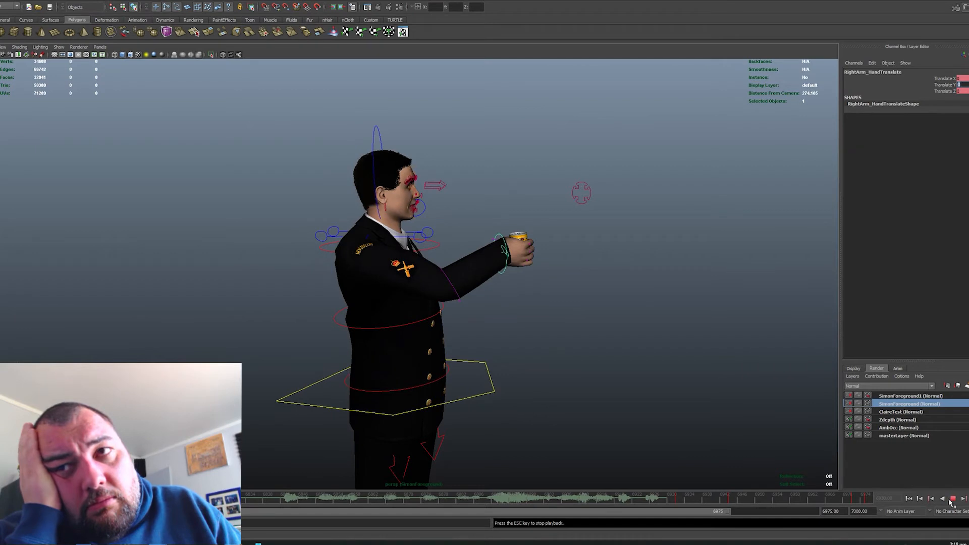
left_click(953, 499)
left_click(727, 500)
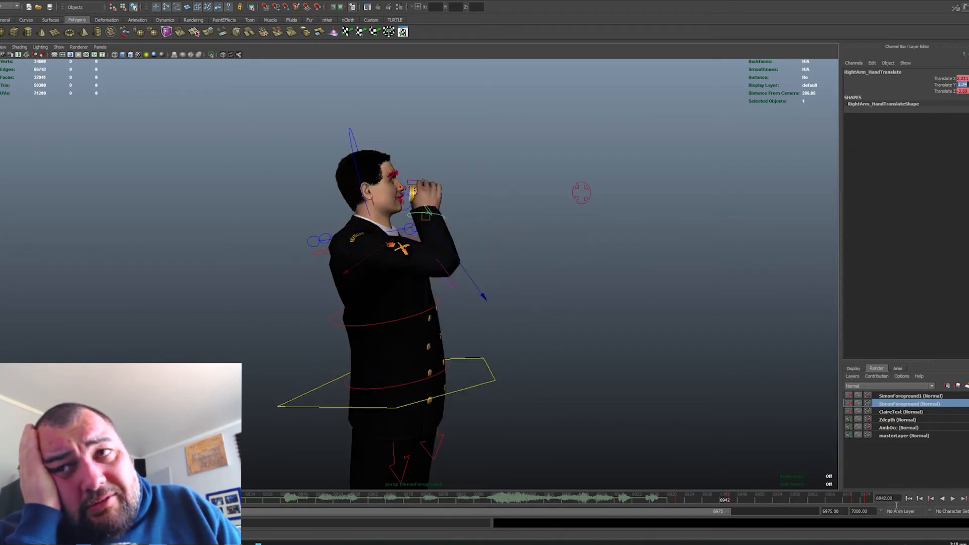
left_click(952, 499)
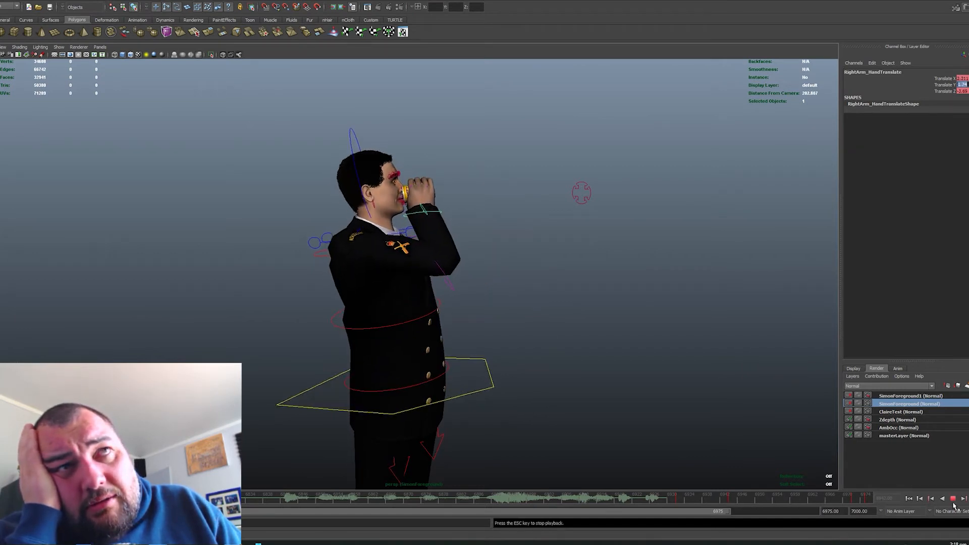
left_click(952, 499)
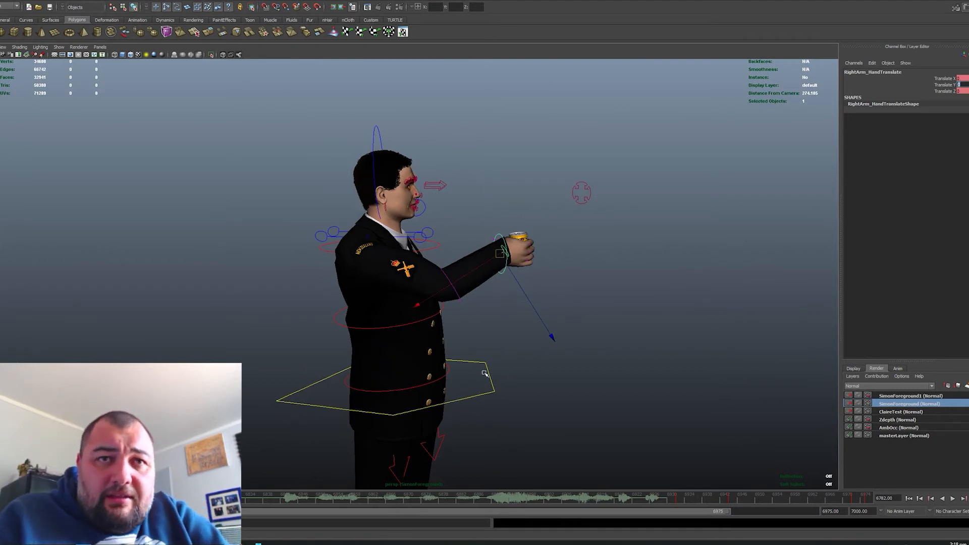
Rotate the Upper_Body control further back at frame 6970 to deepen the drinking lean
left_click(850, 500)
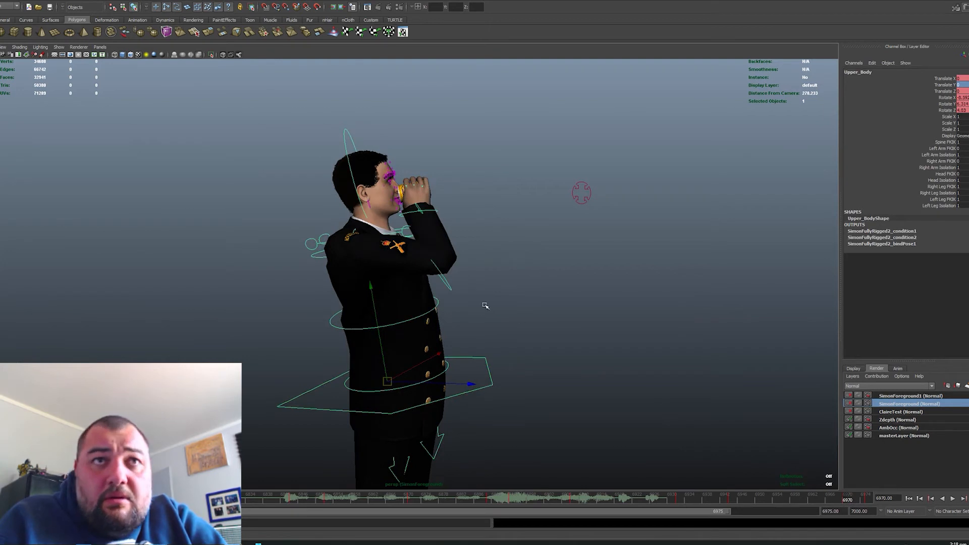
key("e")
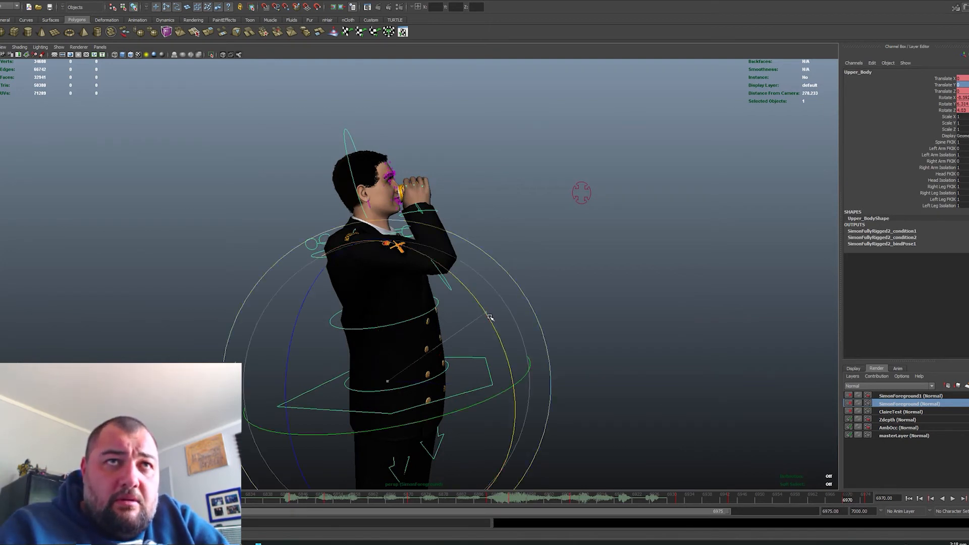
left_click_drag(493, 318, 483, 366)
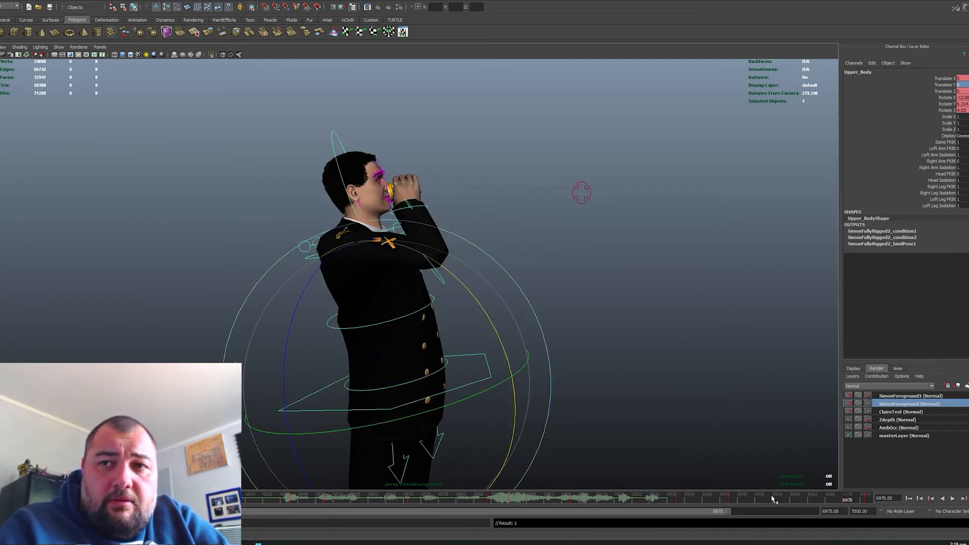
Rework the last Upper_Body keys on the timeline, shifting the frame 6970 key slightly earlier and deleting the surplus key
left_click_drag(777, 501, 734, 505)
left_click(845, 504, "shift")
left_click_drag(850, 504, 840, 503)
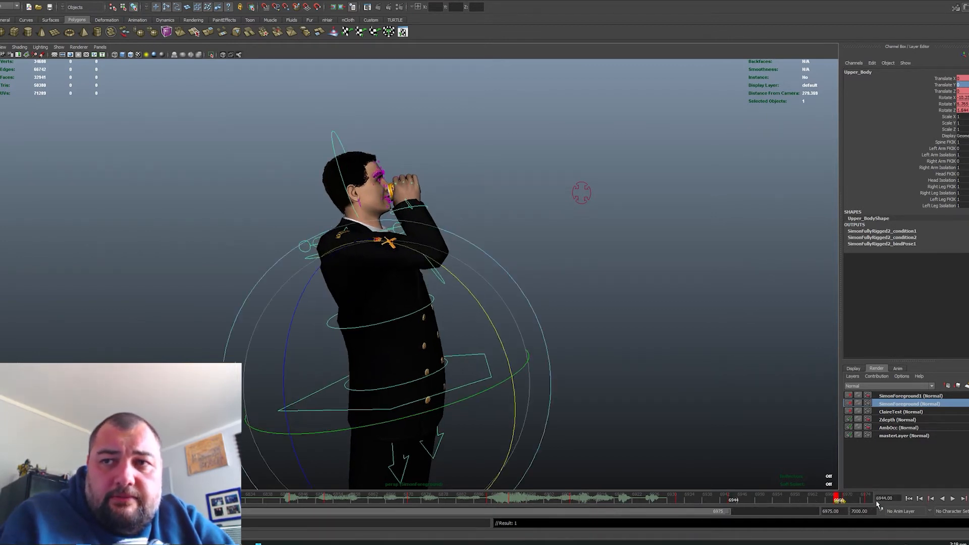
right_click(861, 499)
left_click(890, 411)
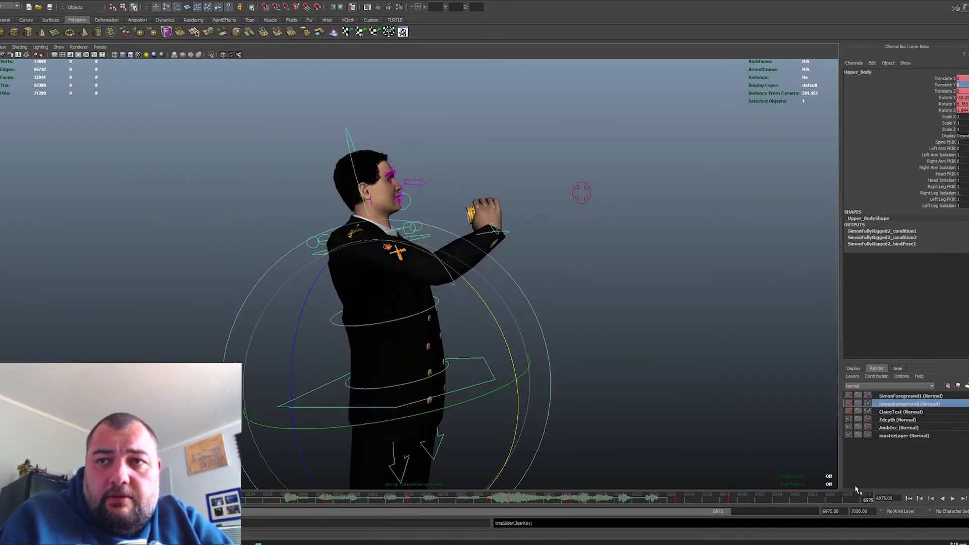
Rotate the Upper_Body control further back at frame 6970 and ease it slightly forward at frame 6975
left_click(845, 503)
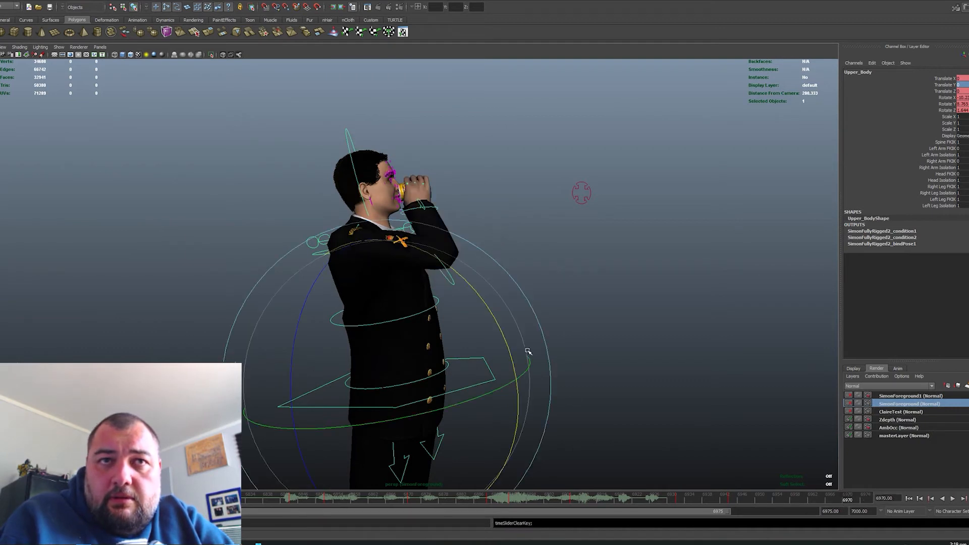
left_click_drag(511, 350, 551, 377)
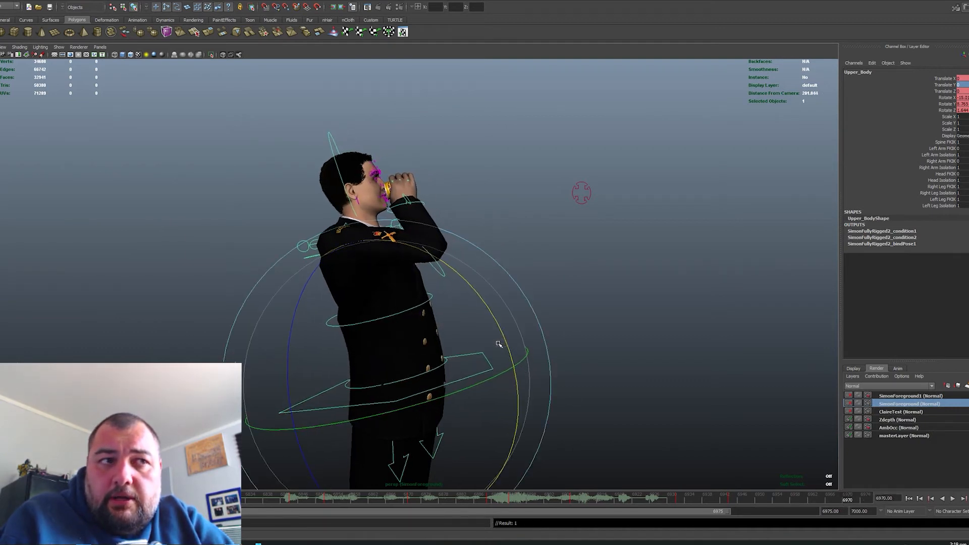
key("alt+v")
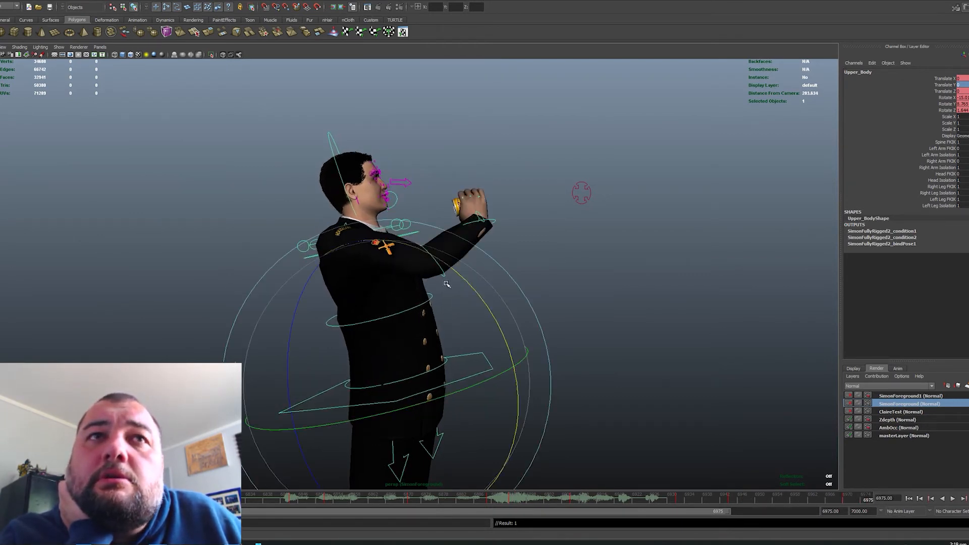
left_click_drag(486, 304, 489, 306)
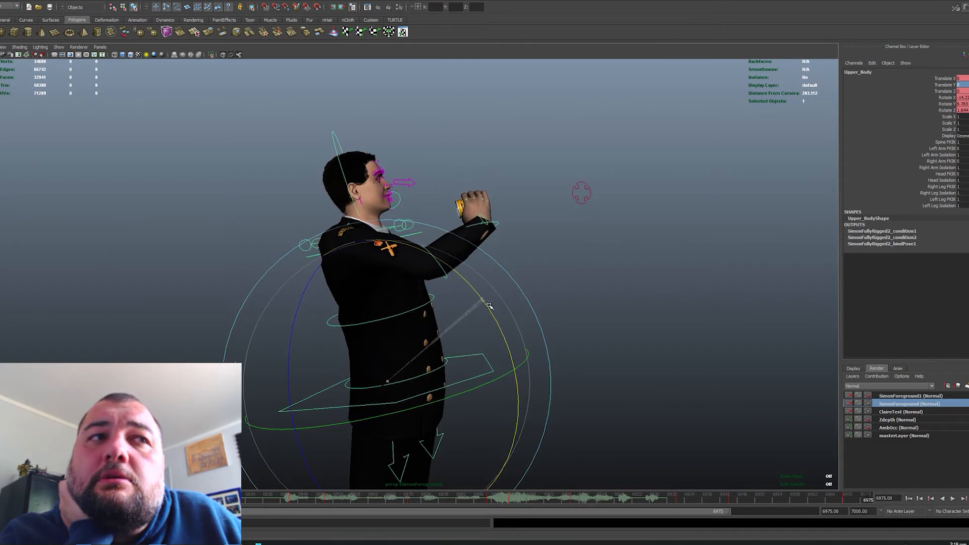
Review the can motion between frames 6944 and 6975, then adjust the rotation of Spine_Torso_IK slightly at frame 6970
left_click(497, 233)
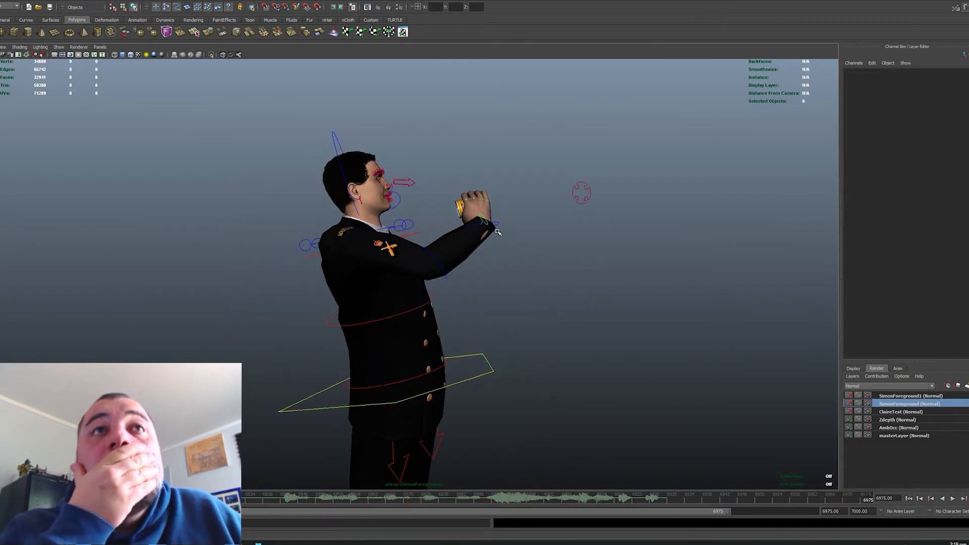
left_click(499, 228)
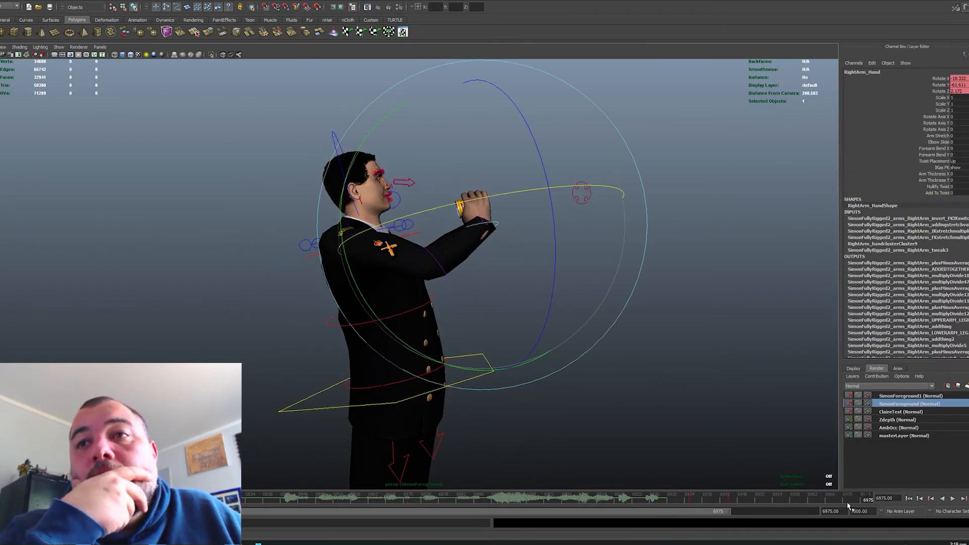
key("alt+v")
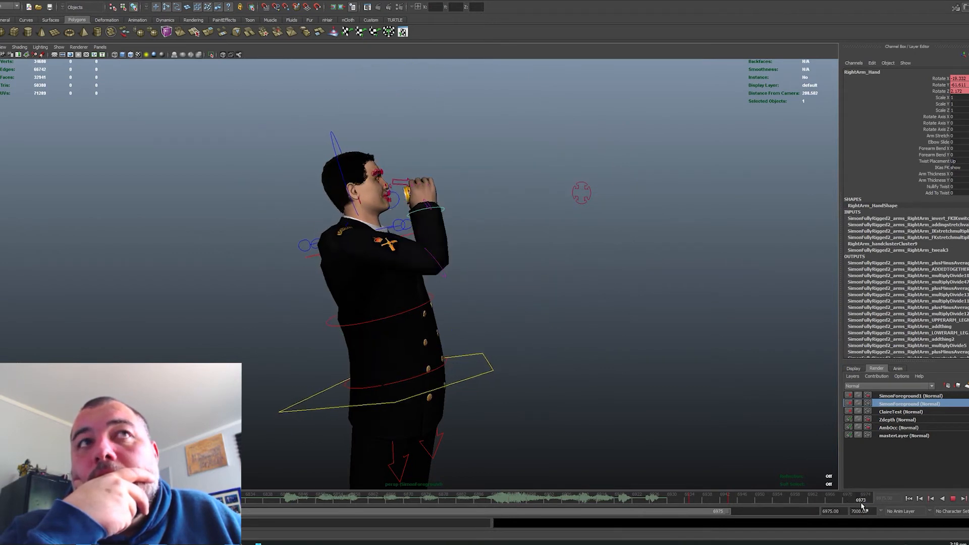
left_click_drag(855, 507, 735, 503)
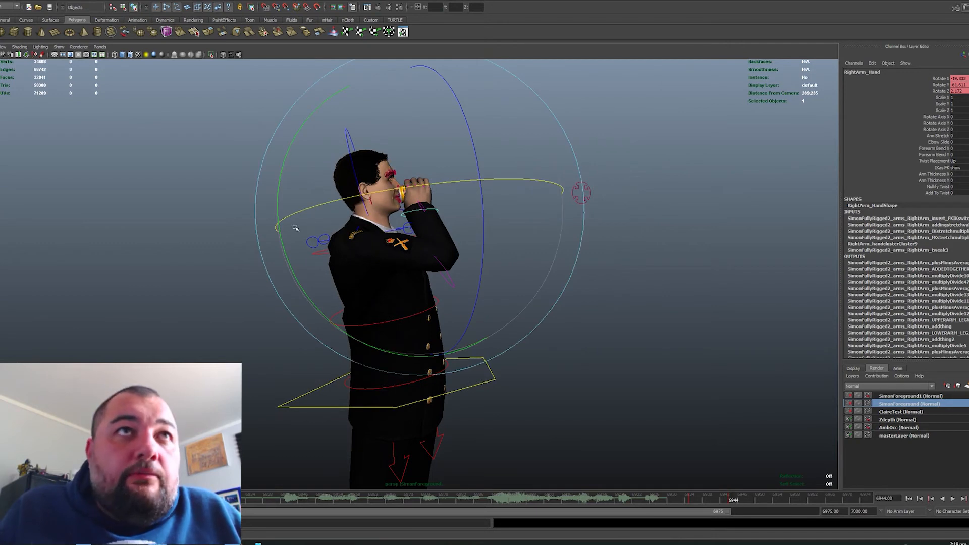
left_click(305, 238)
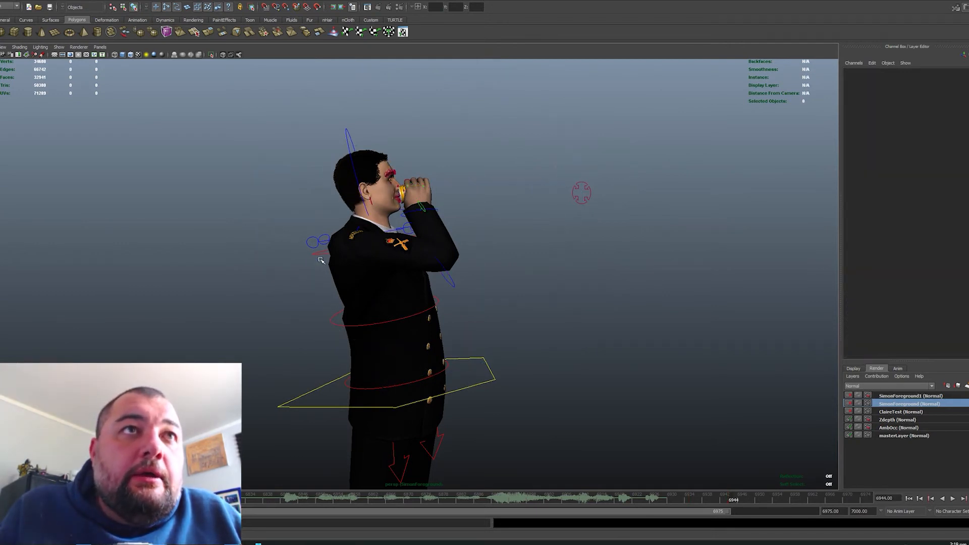
left_click(454, 383)
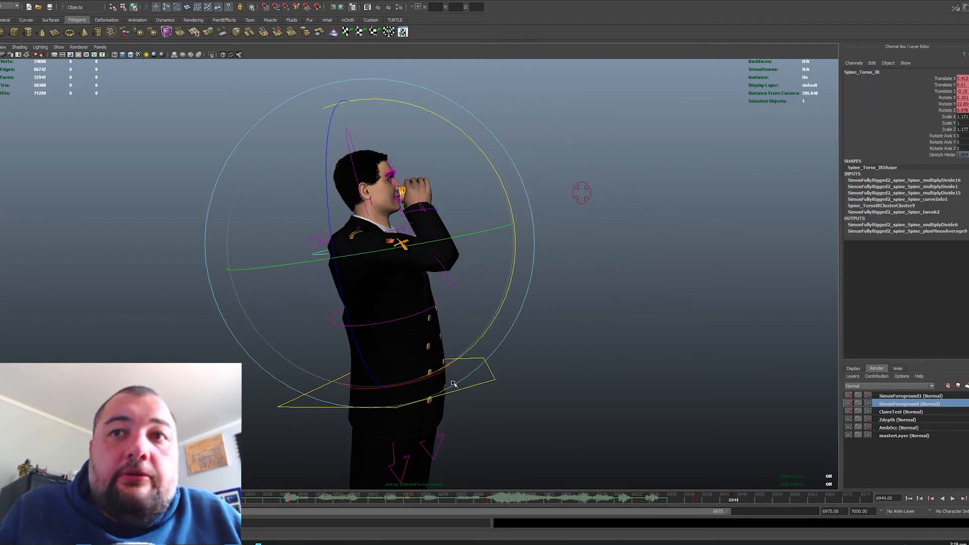
left_click(847, 505)
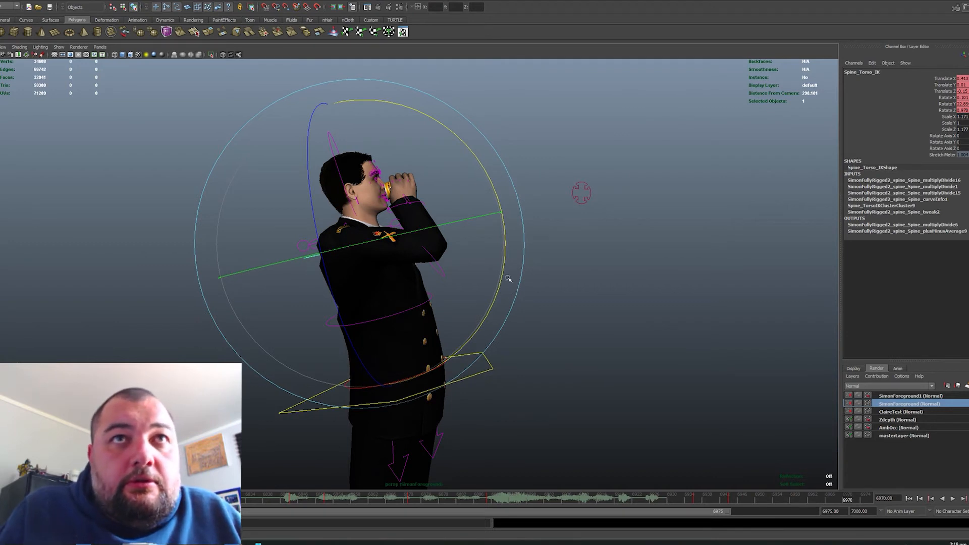
left_click_drag(508, 276, 508, 274)
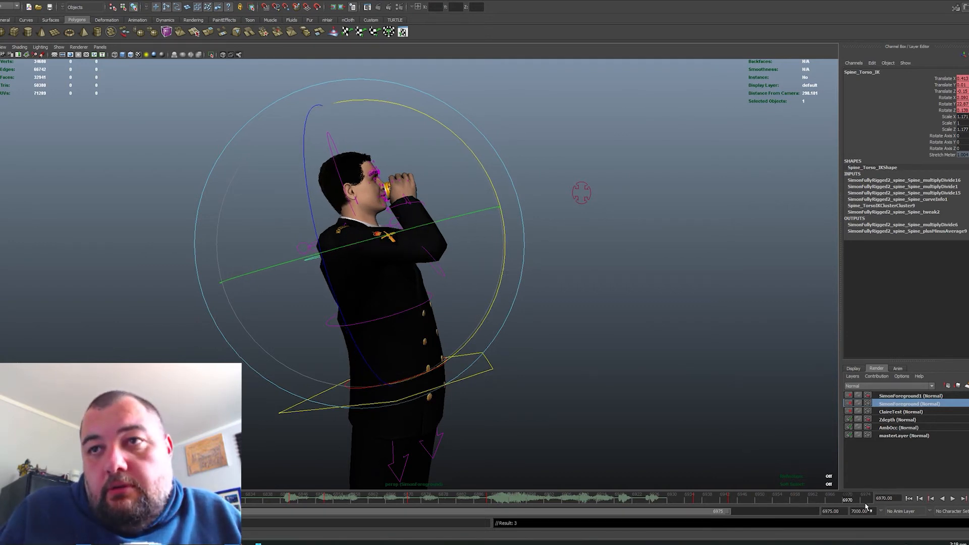
Tilt the Head_FK control further back at frame 6970 for the drinking pose
left_click(333, 143)
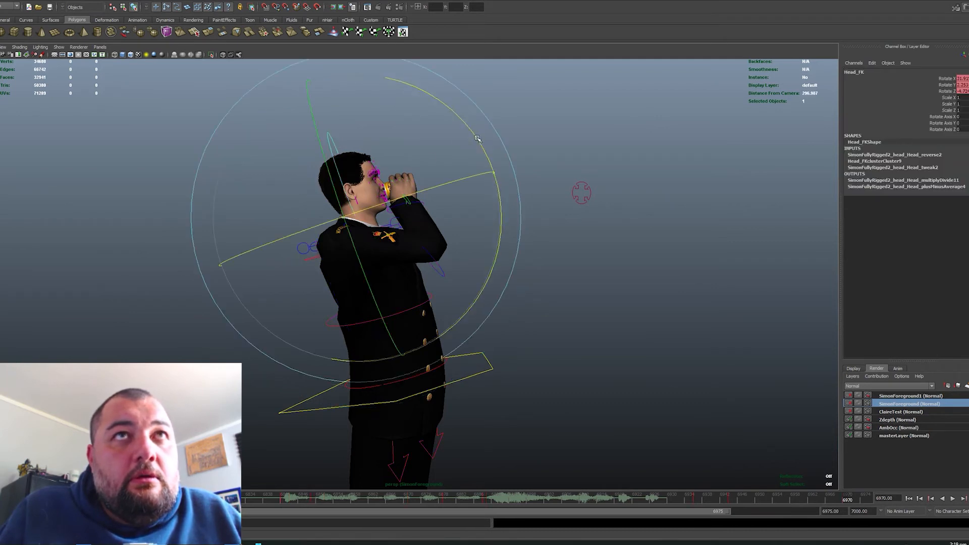
left_click_drag(478, 139, 469, 133)
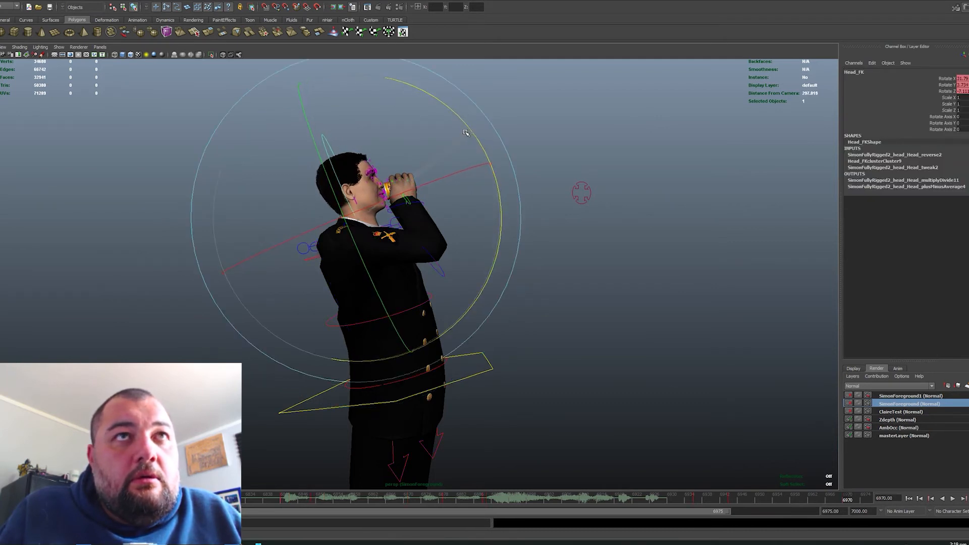
left_click(455, 213)
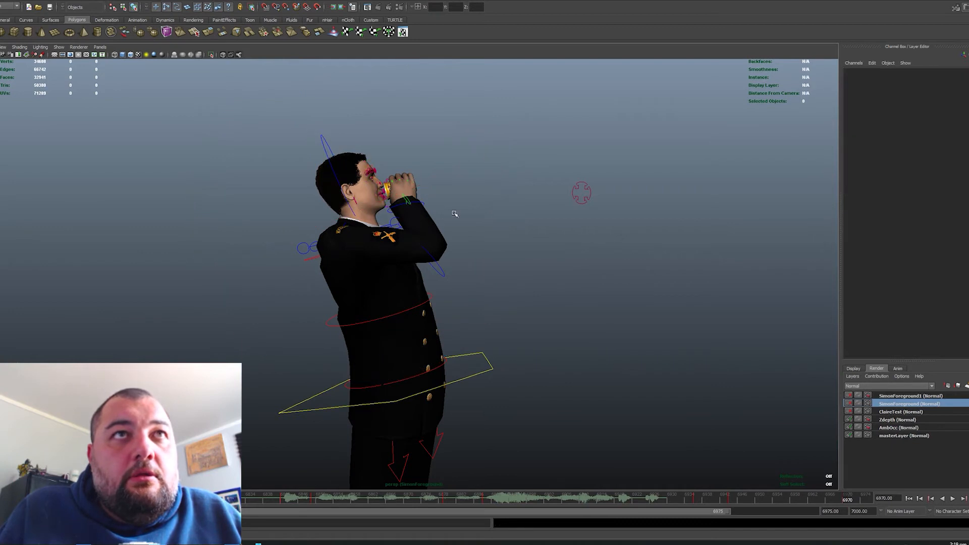
Move RightArm_HandTranslate slightly toward the mouth at frame 6970 so the can follows the tilted head
left_click(412, 205)
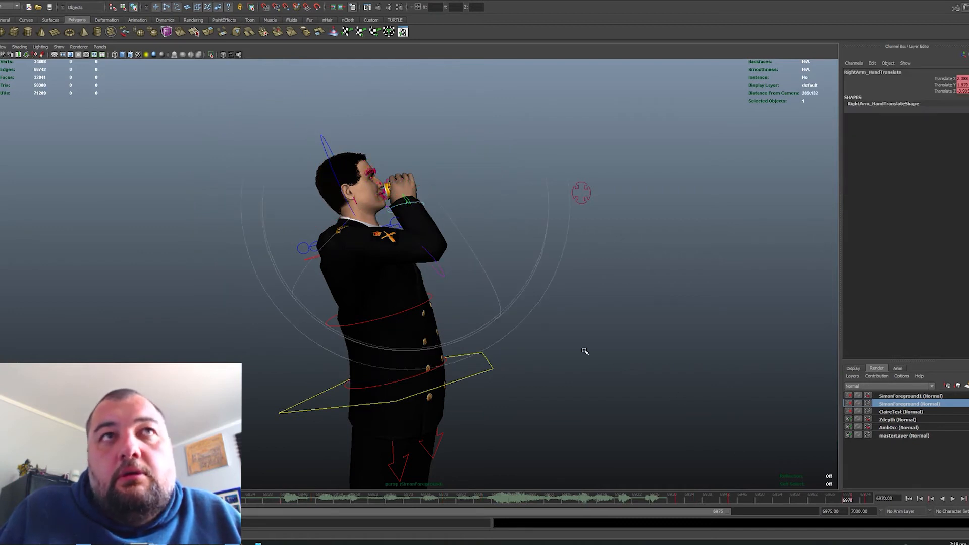
key("w")
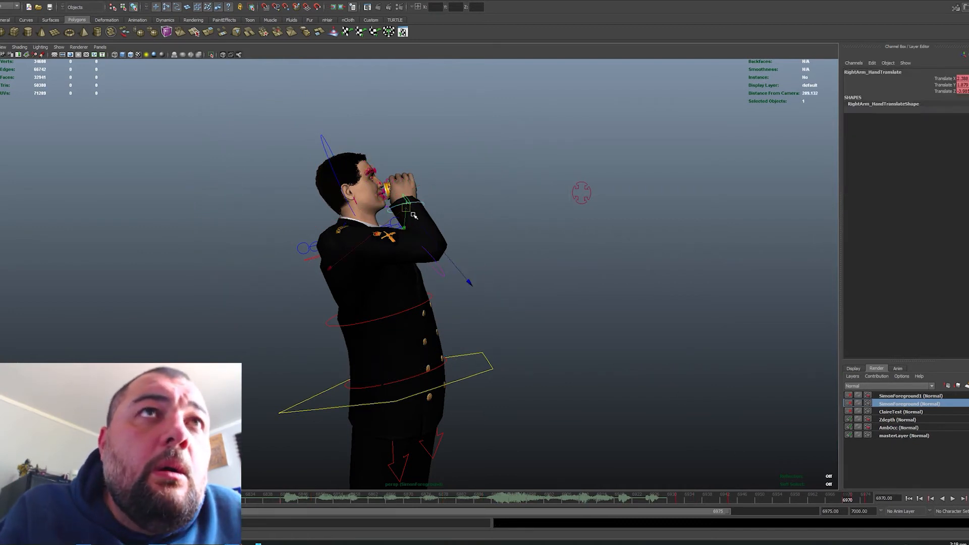
left_click_drag(413, 215, 409, 213)
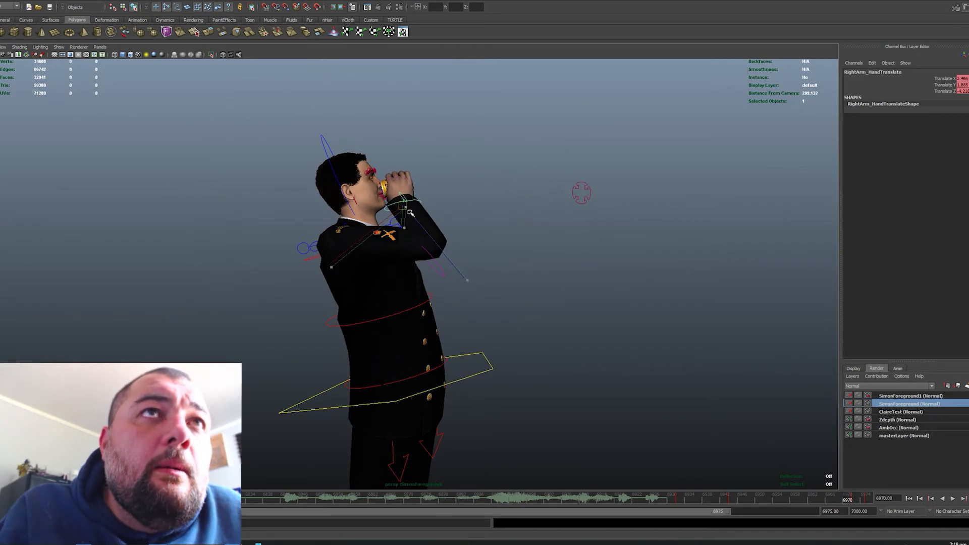
key("e")
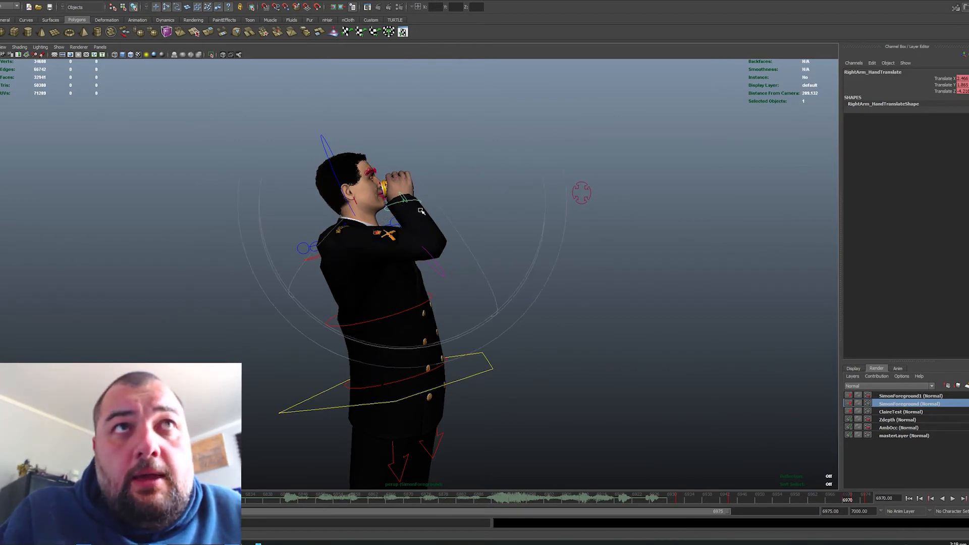
Rotate the RightArm_Hand control at frame 6970 to tip the can up against the mouth
key("w")
left_click(413, 204)
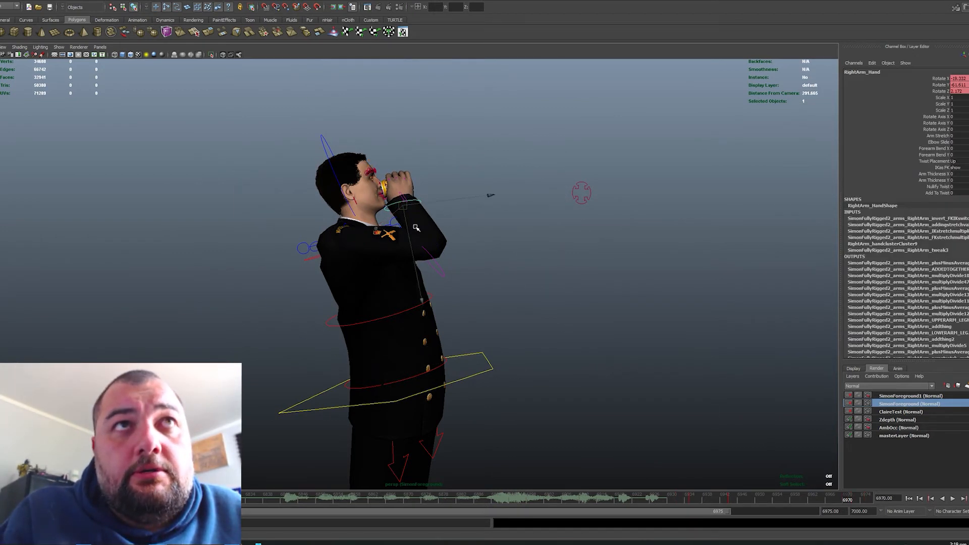
key("e")
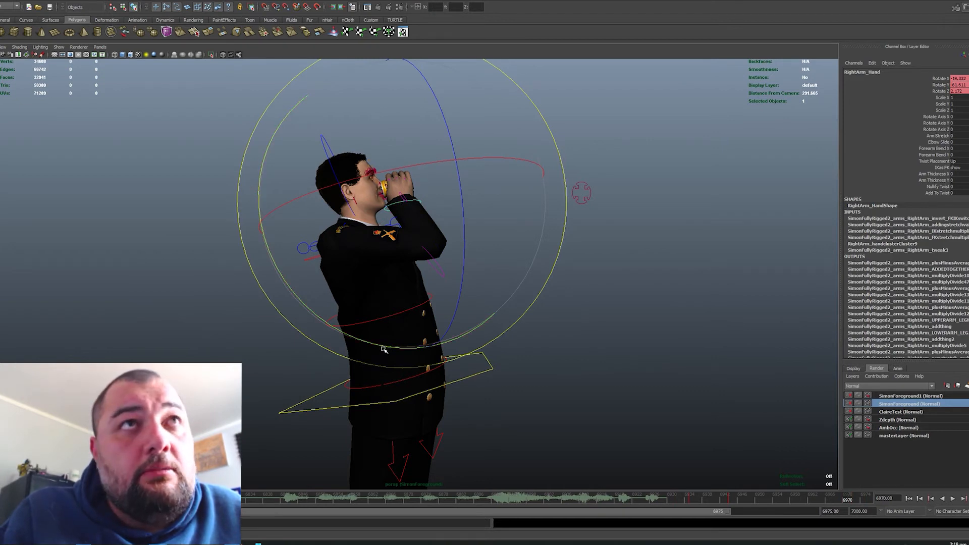
left_click_drag(389, 347, 408, 261)
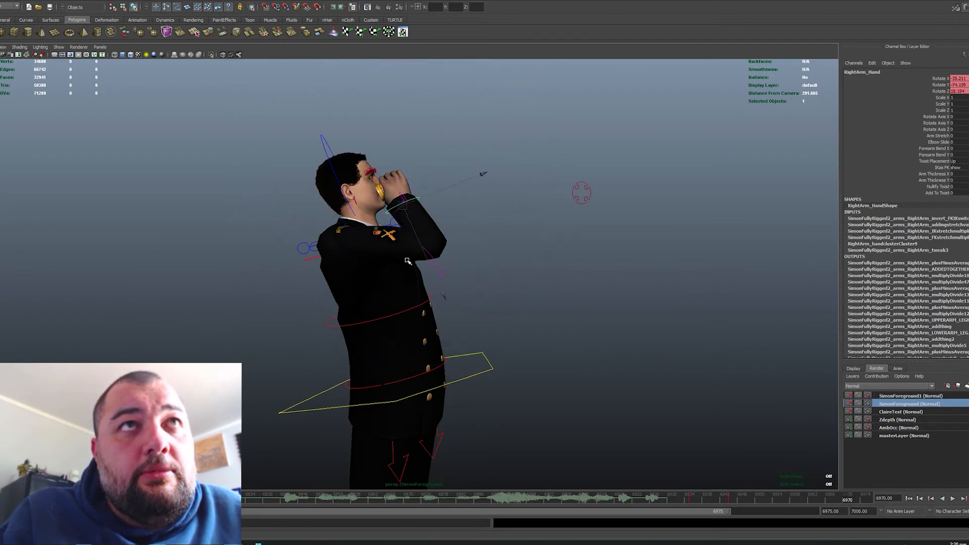
Nudge RightArm_HandTranslate slightly away from the face at frame 6970 and key the new hand position
left_click(405, 202)
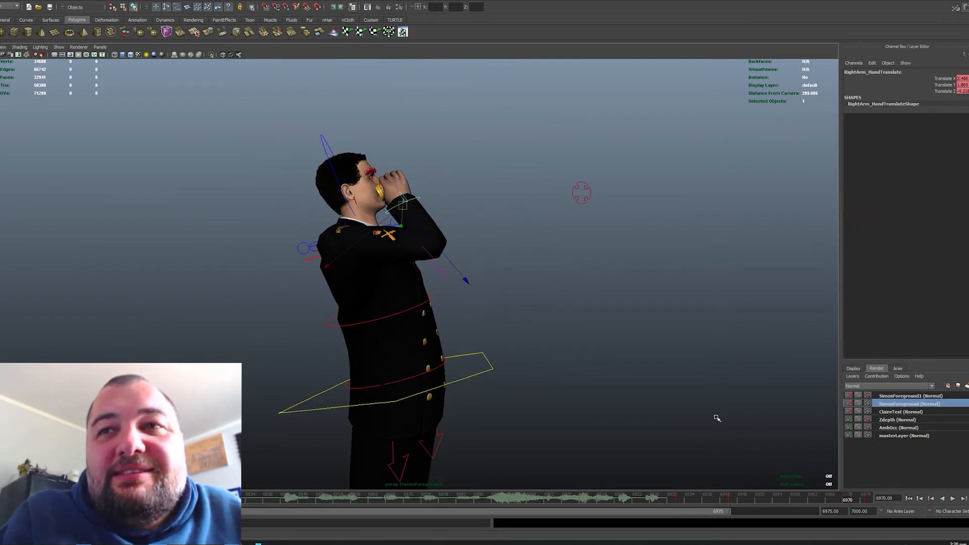
left_click_drag(409, 212, 410, 211)
key("s")
key("s")
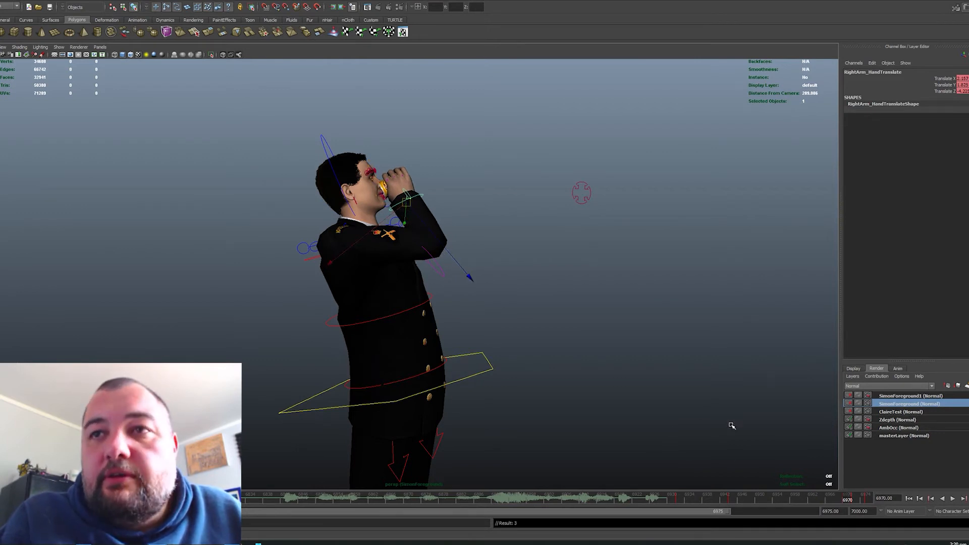
Scrub past the drinking pose and delete the RightArm_HandTranslate key at frame 6972
key("alt+v")
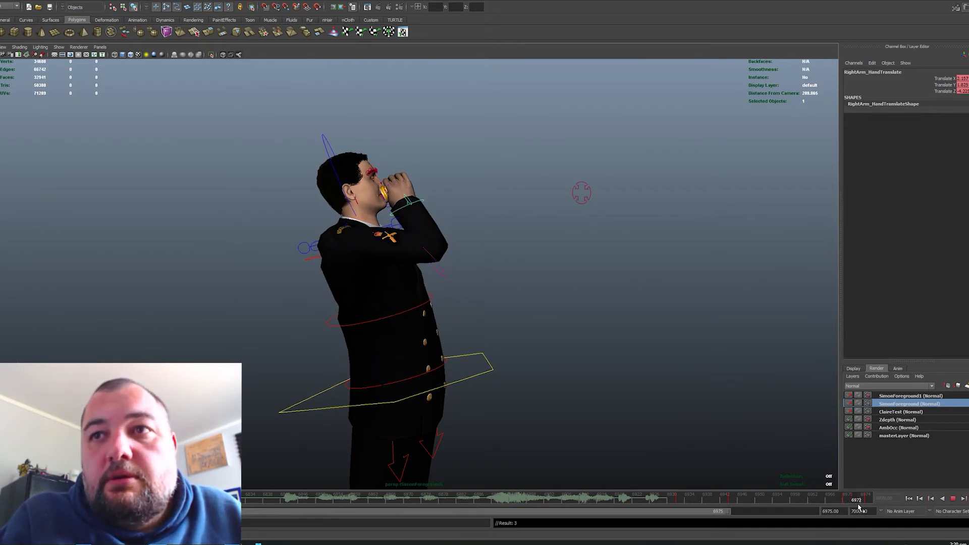
right_click(858, 508)
left_click(865, 421)
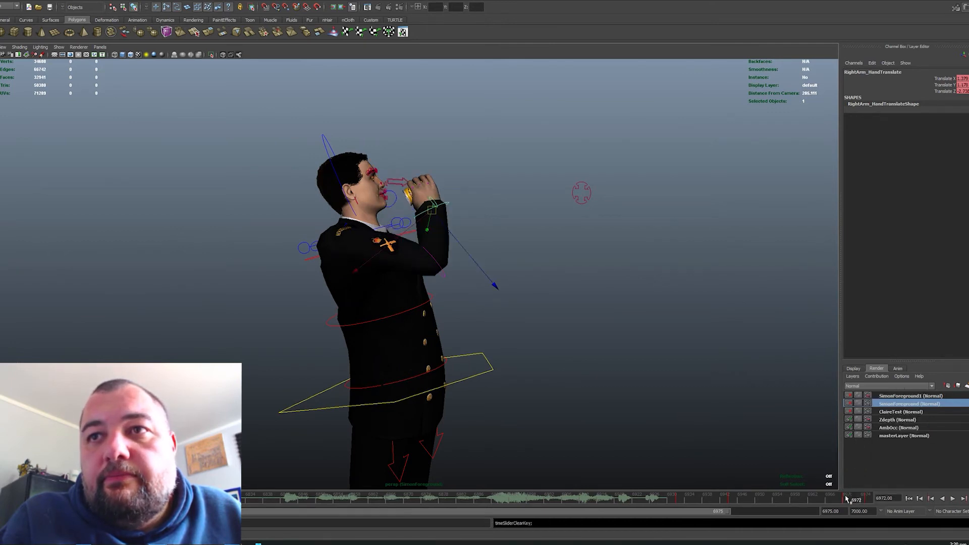
Play back the drink and adjust the position of RightArm_HandTranslate at frame 6955 to fit the can to the mouth
key("alt+v")
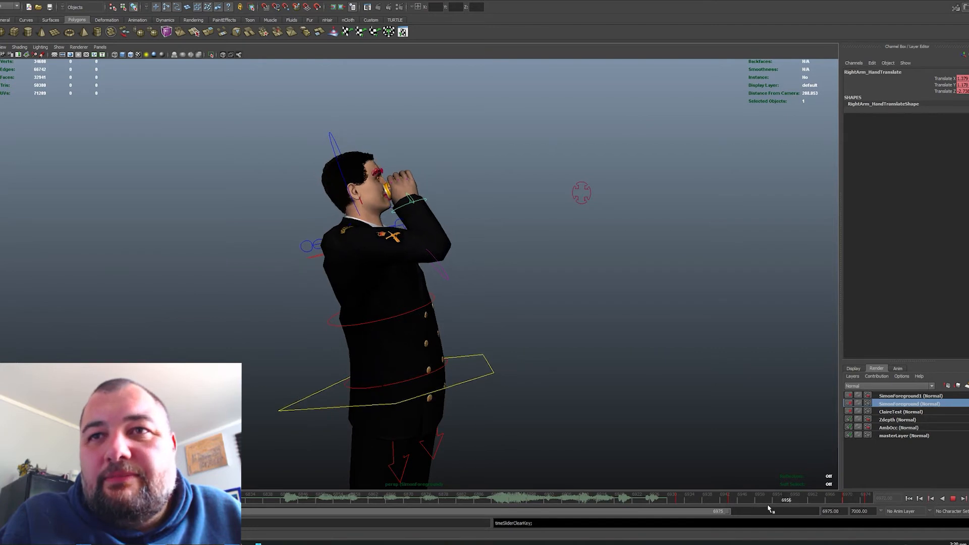
left_click(734, 503)
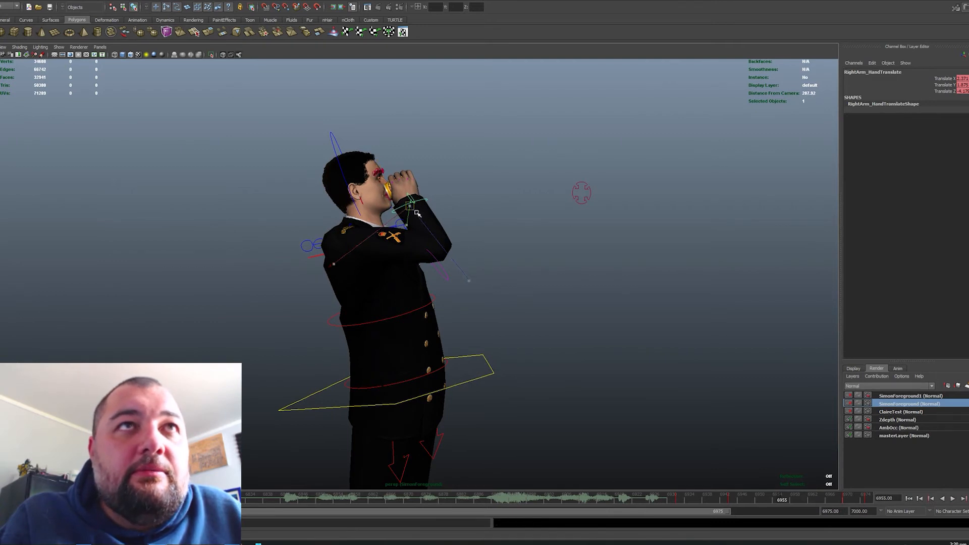
key("e")
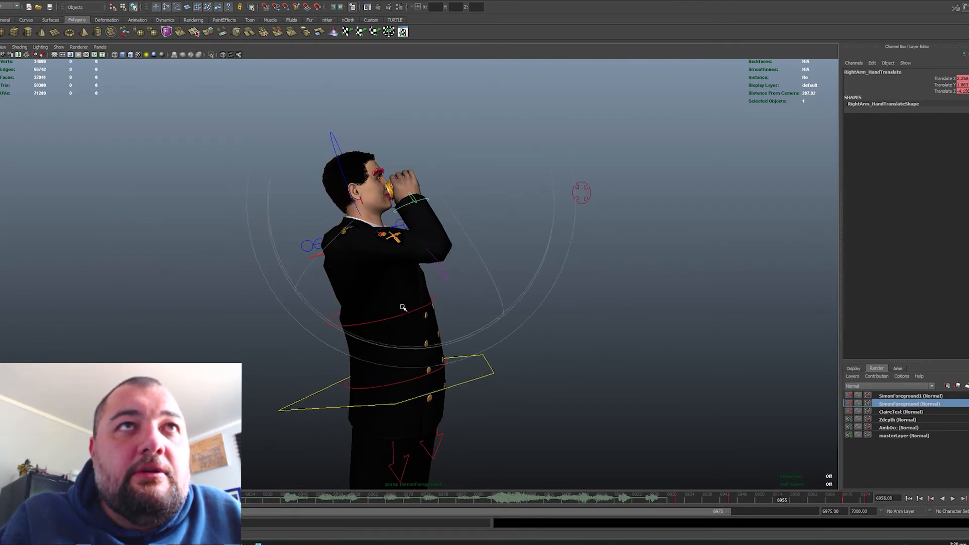
Rotate RightArm_Hand at frame 6955 to correct the can's angle and key its rotation
key("Up")
left_click_drag(399, 348, 377, 350)
key("shift+e")
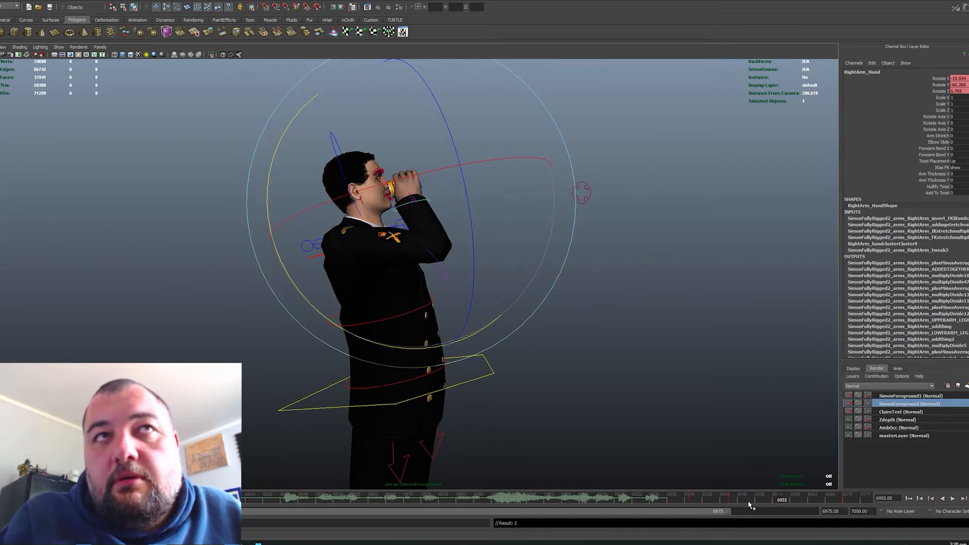
Play back the sip and fine-tune the RightArm_Hand rotation at frame 6970
key("alt+v")
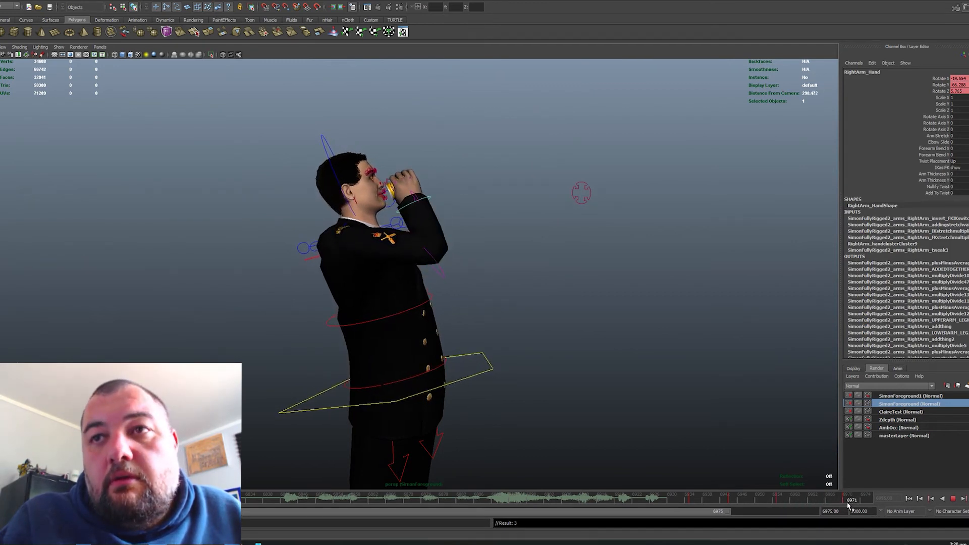
left_click(848, 501)
left_click_drag(424, 350, 419, 353)
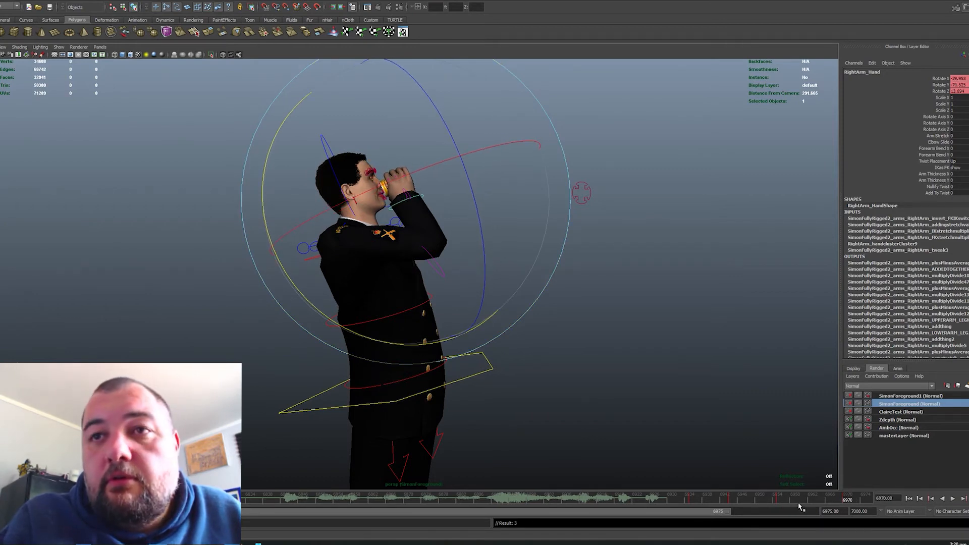
Rotate RightArm_Hand at frame 6975 to bend the wrist forward as the can leaves the mouth
key("alt+v")
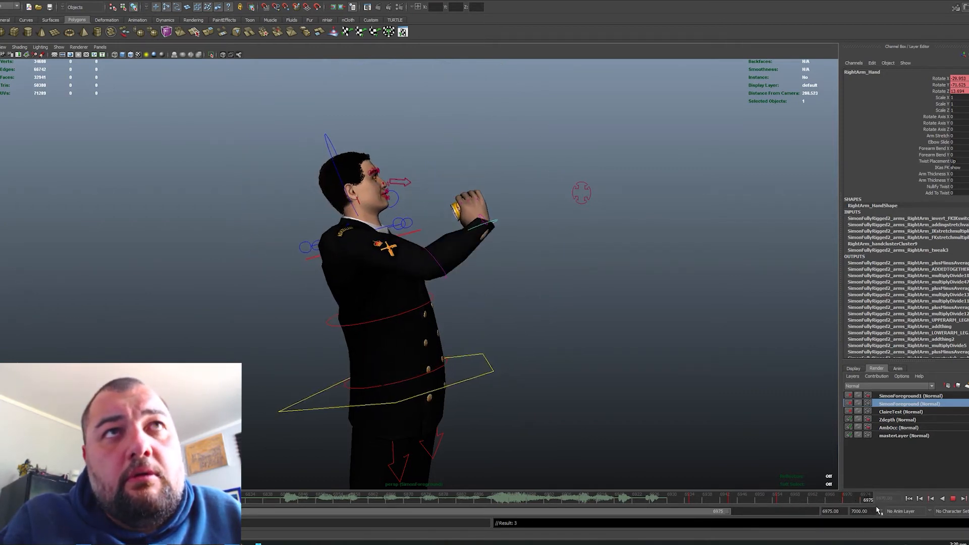
key("alt+v")
left_click_drag(452, 370, 378, 306)
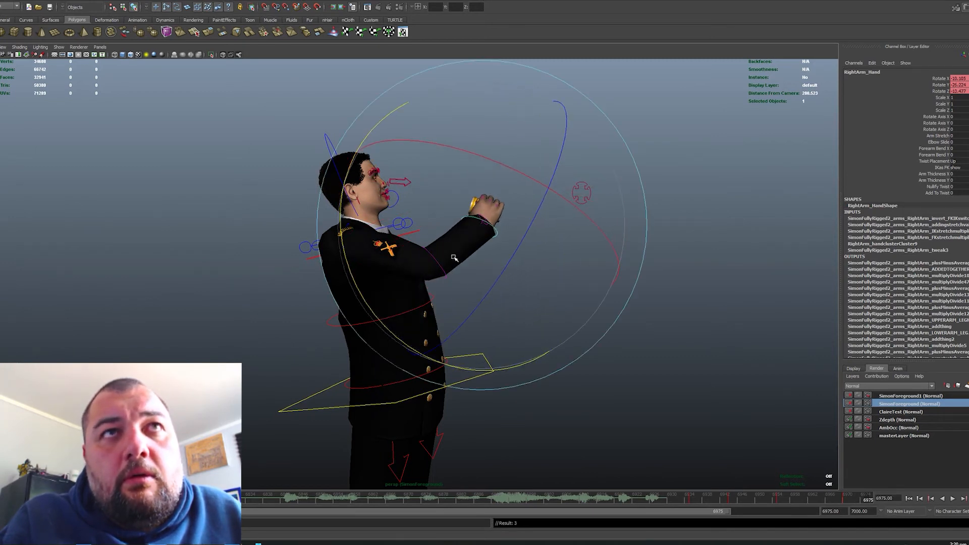
key("q")
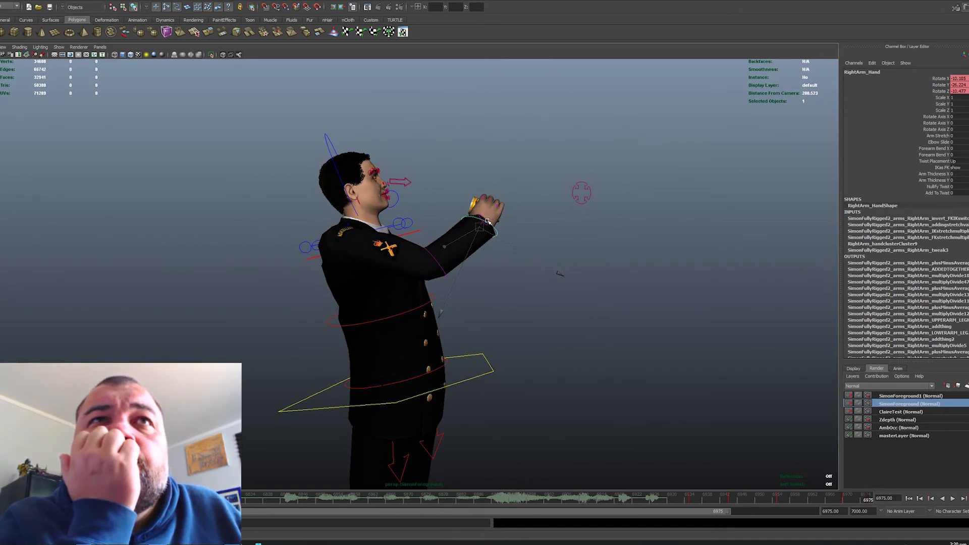
Move RightArm_HandTranslate closer to the face at frame 6975, key it and play back the motion
left_click(500, 207)
key("w")
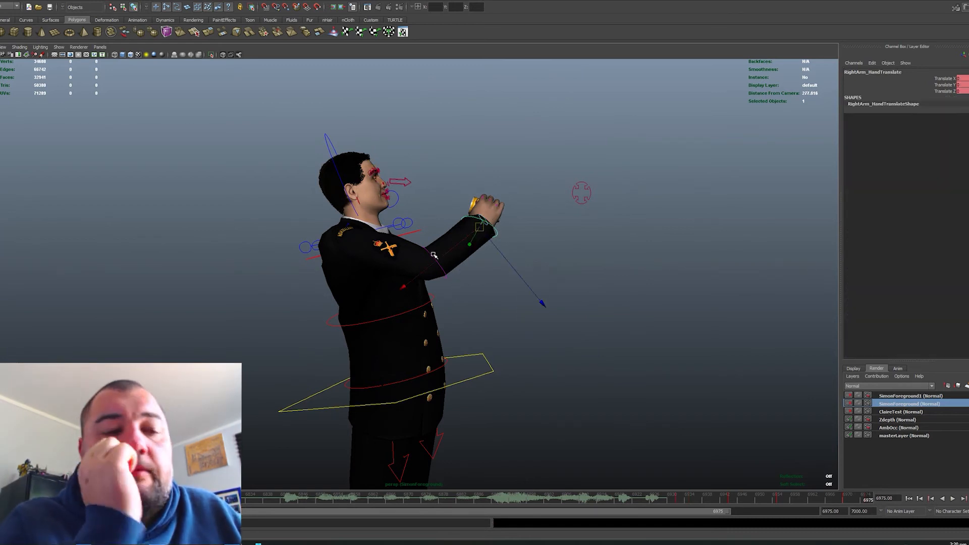
left_click_drag(499, 207, 452, 213)
key("s")
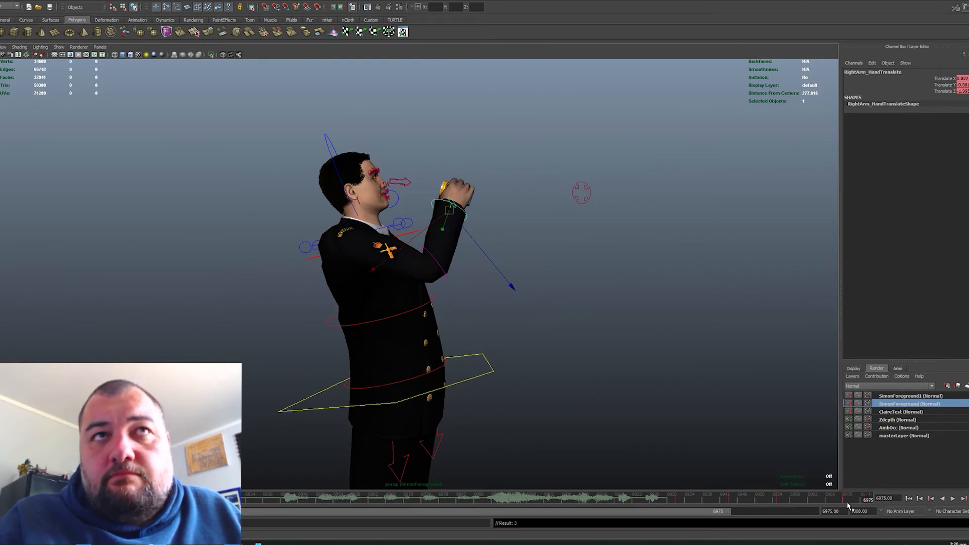
key("alt+v")
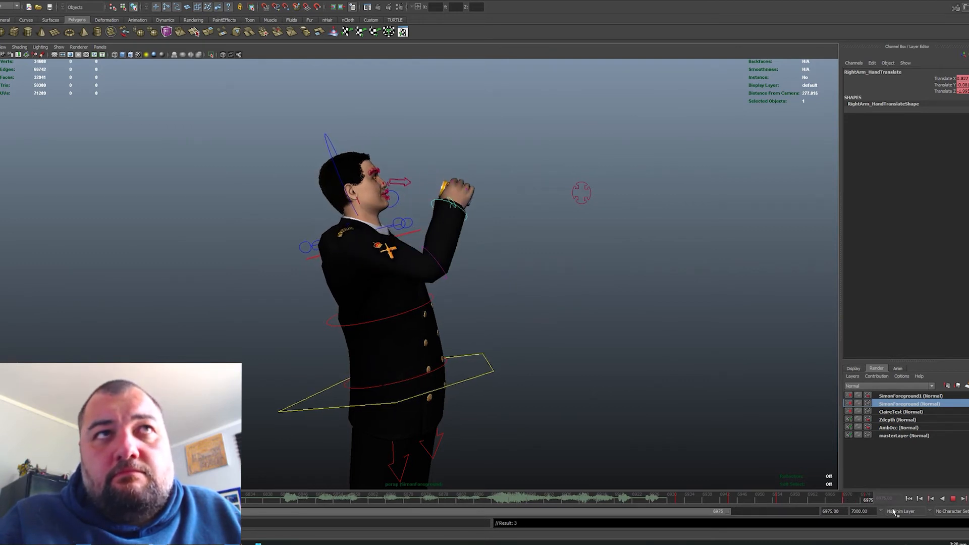
key("alt+v")
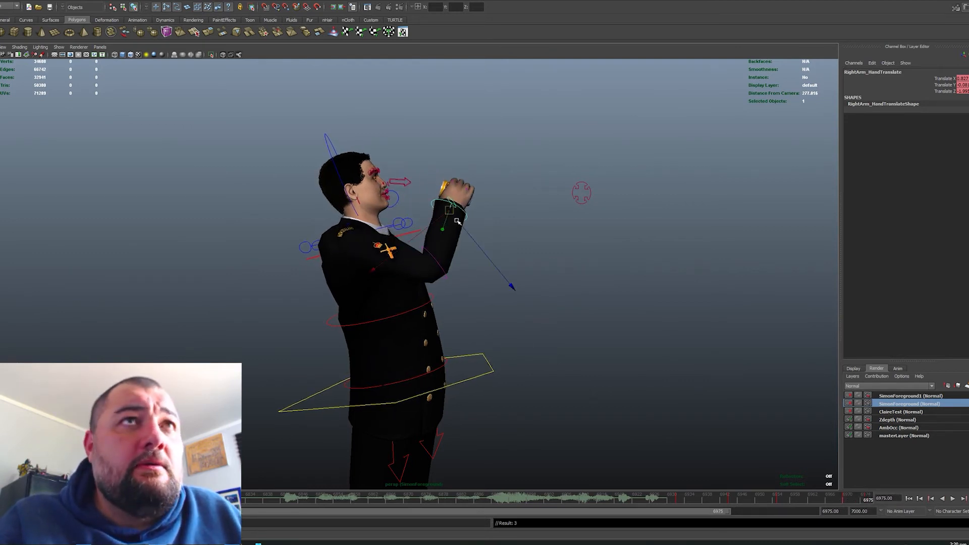
Rotate Head_FK at frame 6975 to tip the head slightly forward and play back the result
left_click(359, 230)
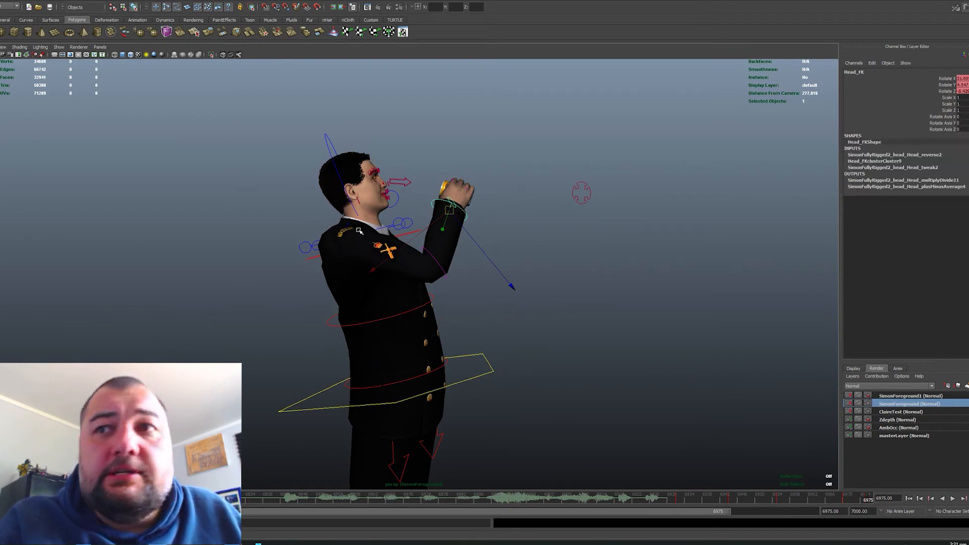
key("e")
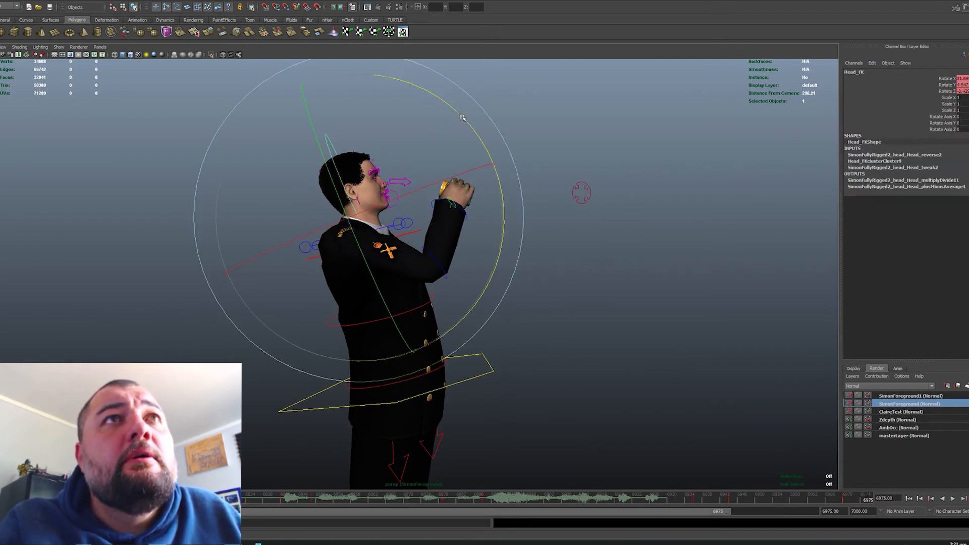
left_click_drag(464, 121, 470, 128)
left_click(594, 320)
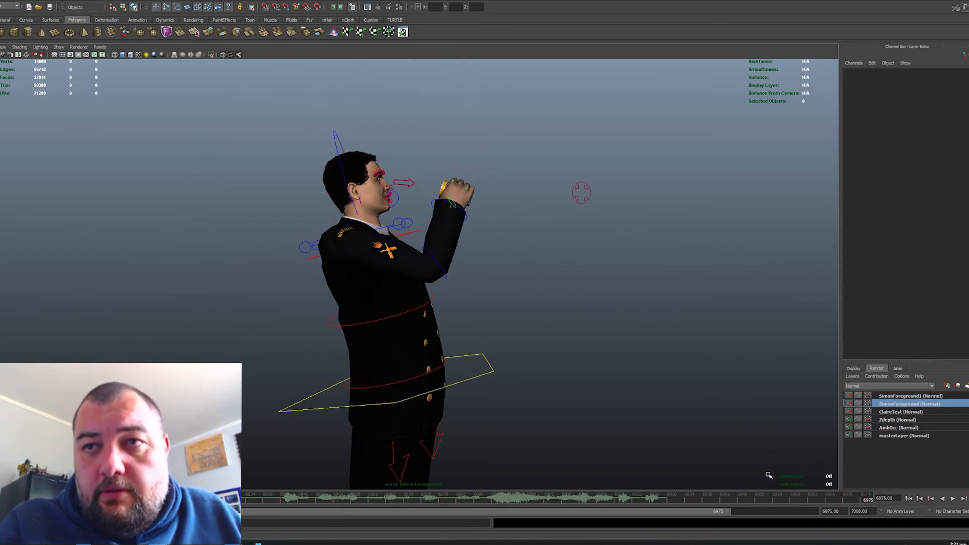
key("alt+v")
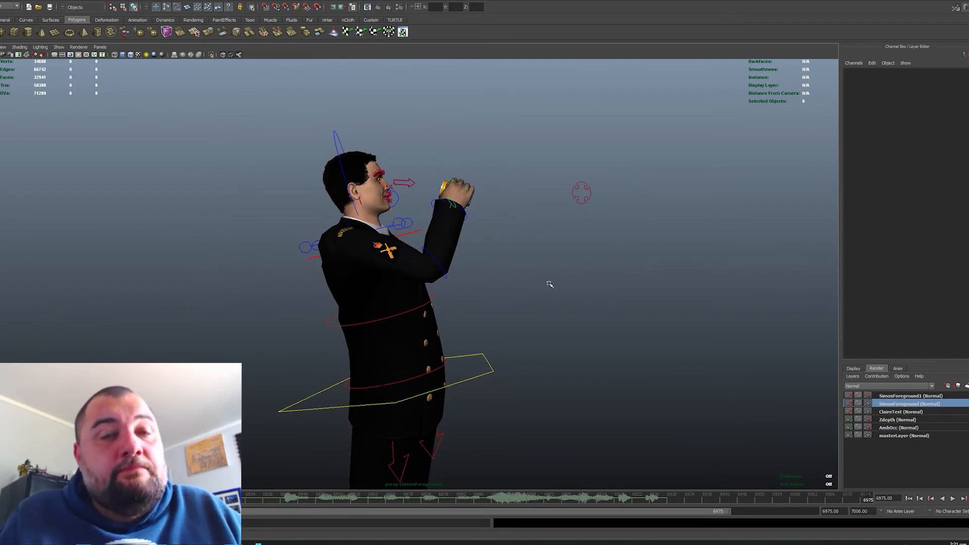
Review the performance from the front around frame 6923 and at frame 6872, with LeftArm_Upper_Arm selected
left_click_drag(549, 283, 497, 264, "alt")
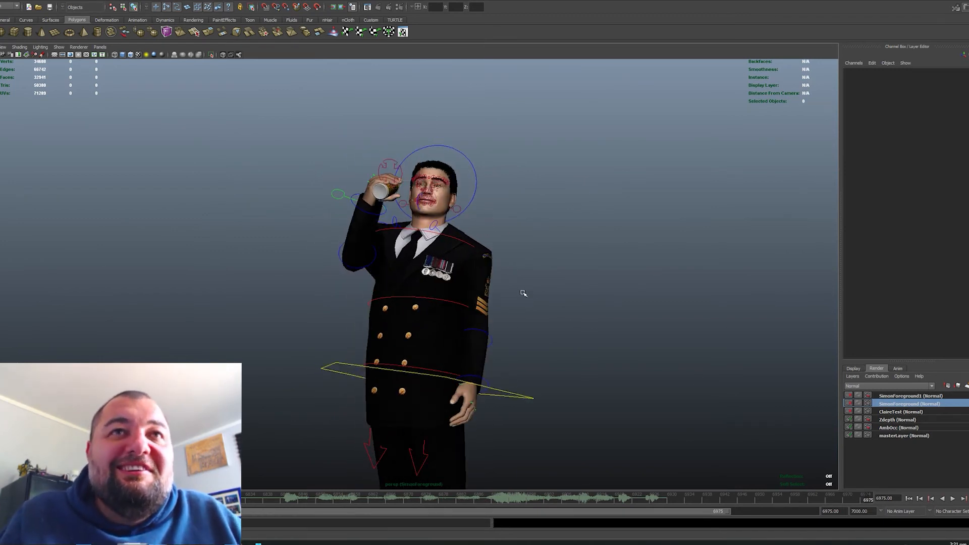
left_click(493, 277)
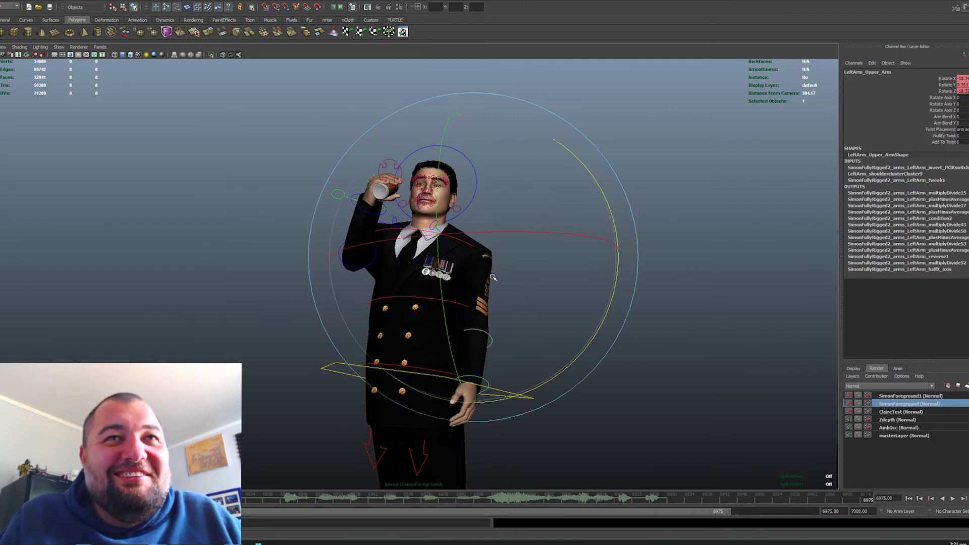
left_click(637, 501)
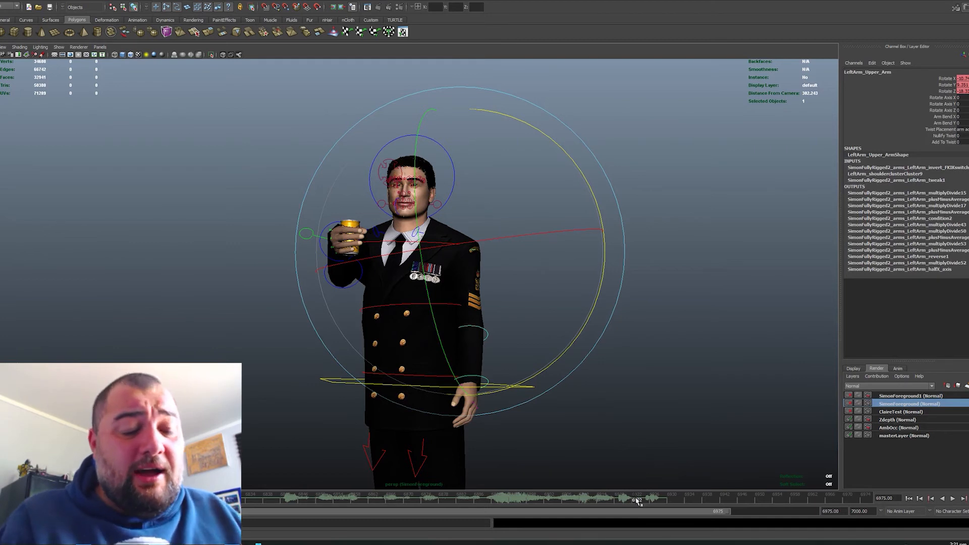
key("alt+v")
left_click(642, 500)
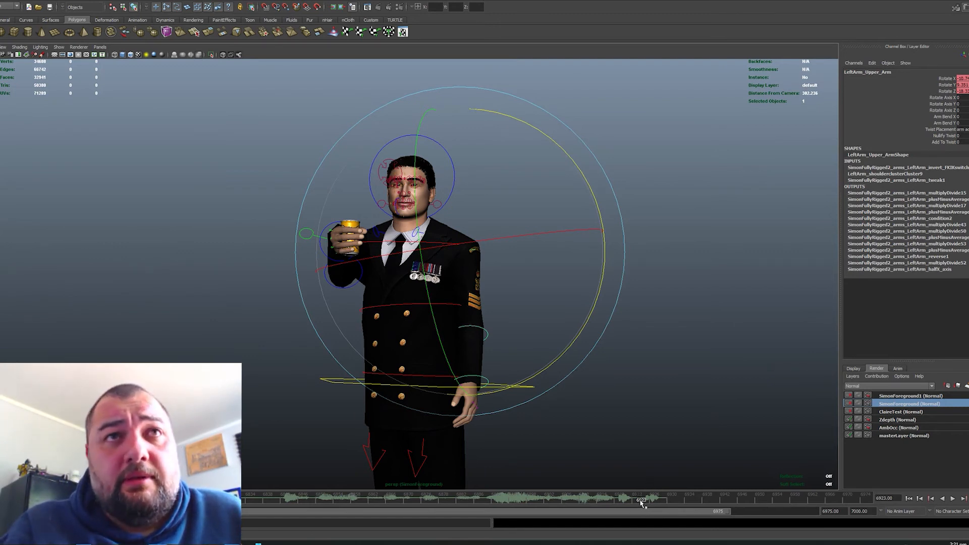
left_click(417, 502)
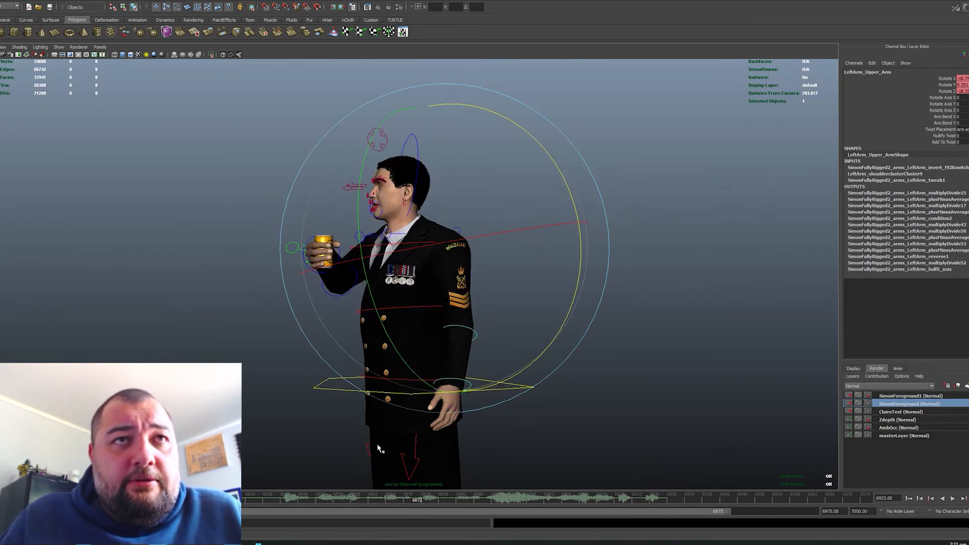
Look through the Shot47 camera and play back the dialogue performance up to frame 6816
left_click(101, 47)
mouse_move(126, 54)
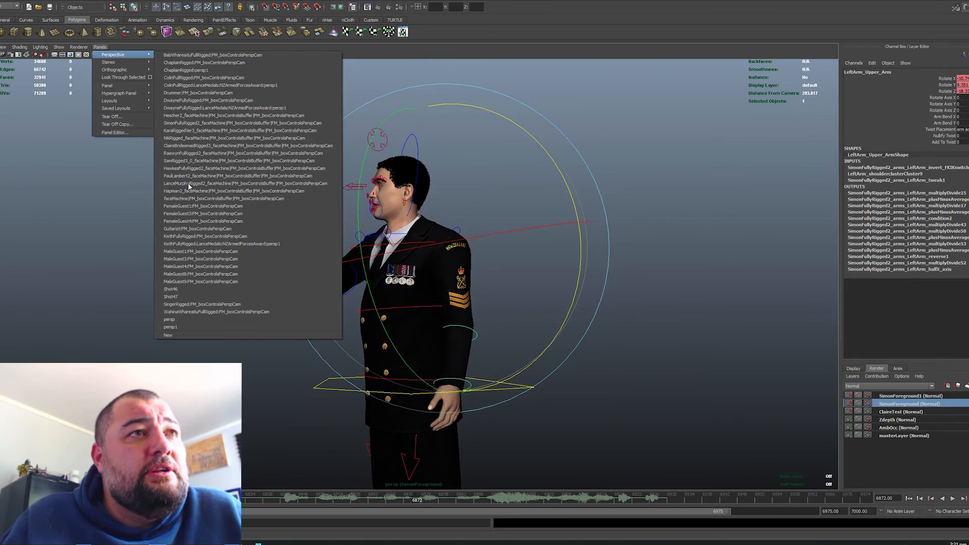
left_click(172, 297)
key("alt+v")
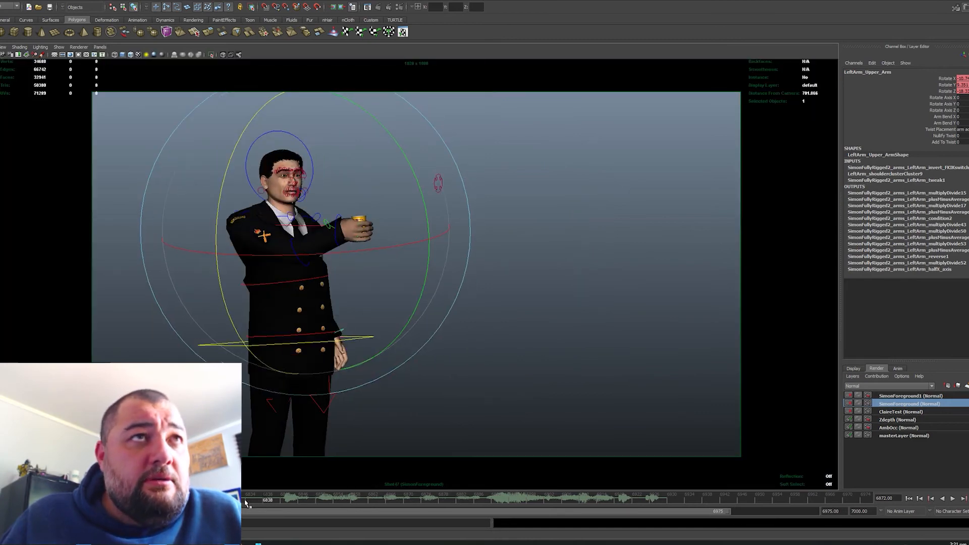
key("alt+v")
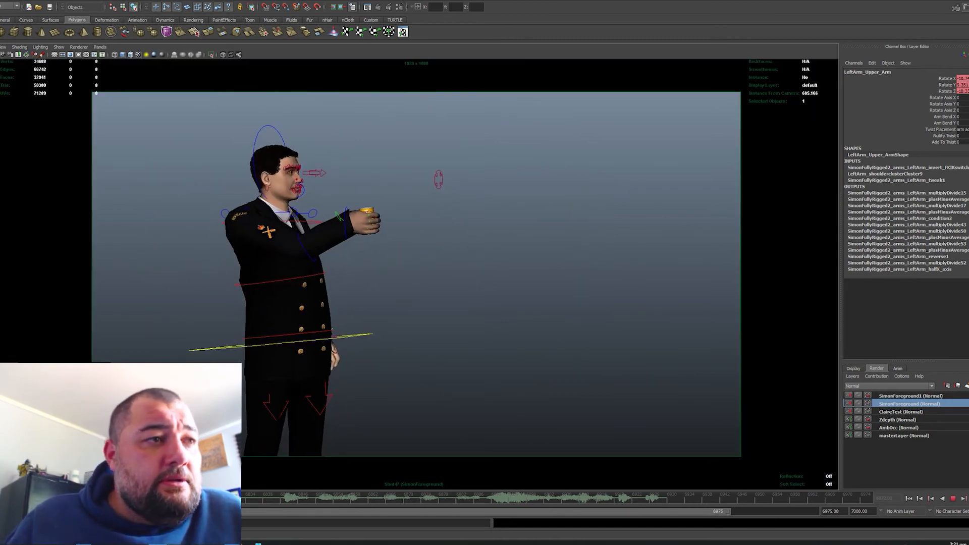
key("e")
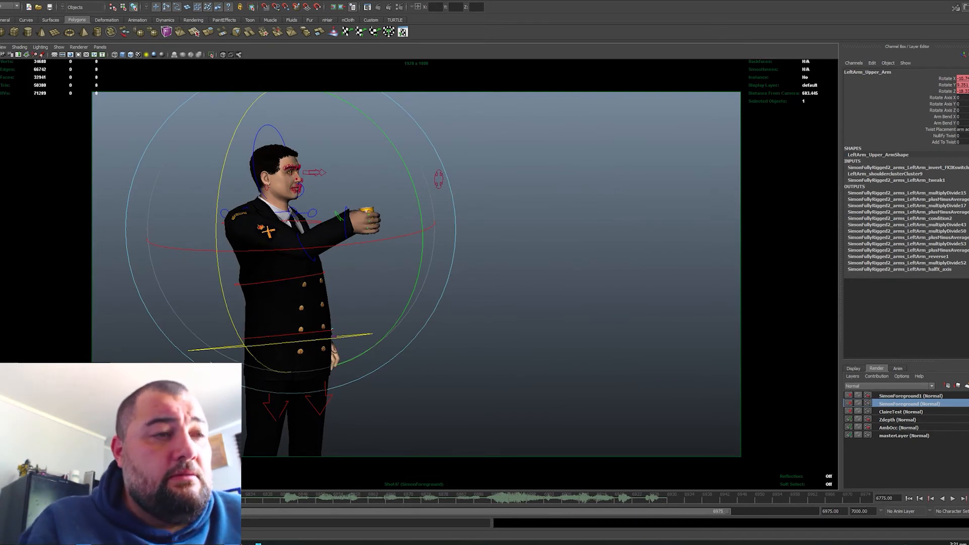
key("alt+v")
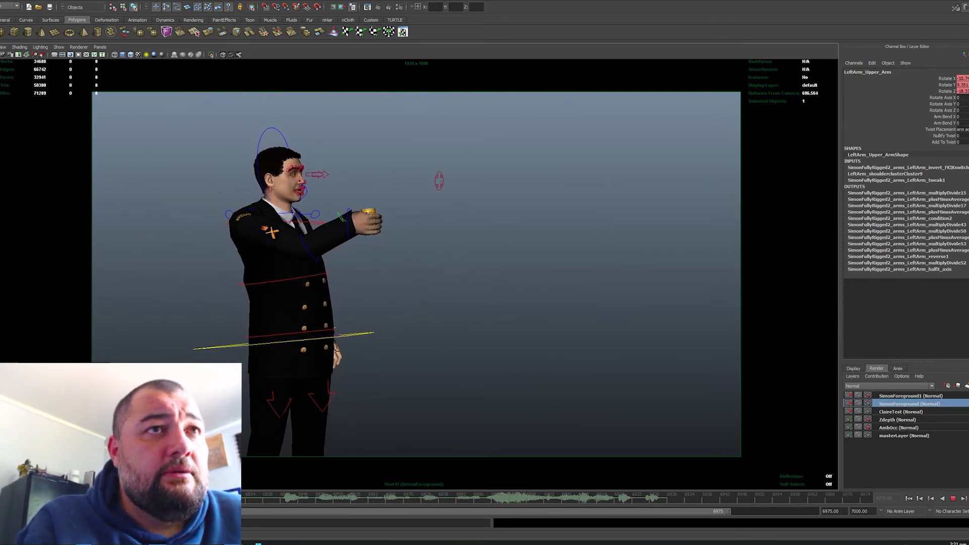
key("alt+v")
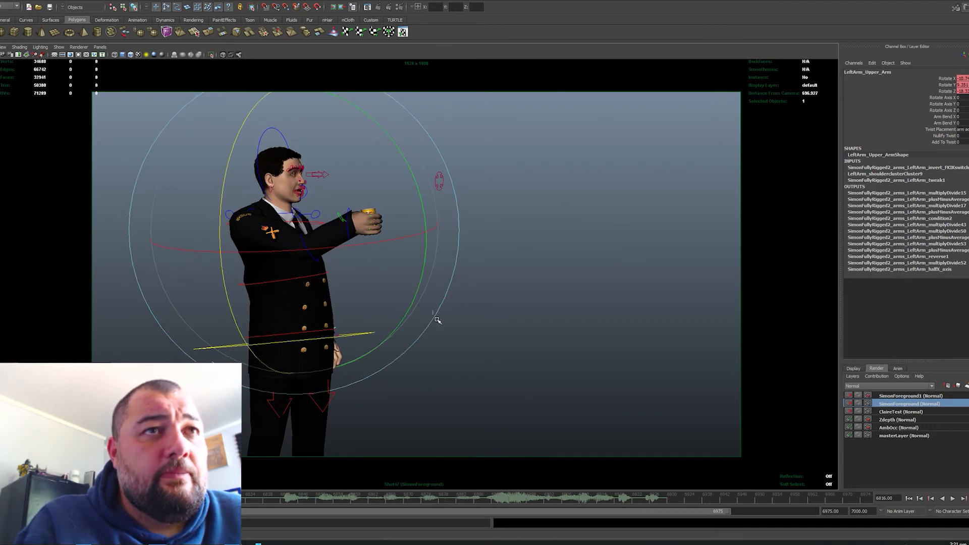
left_click(423, 327)
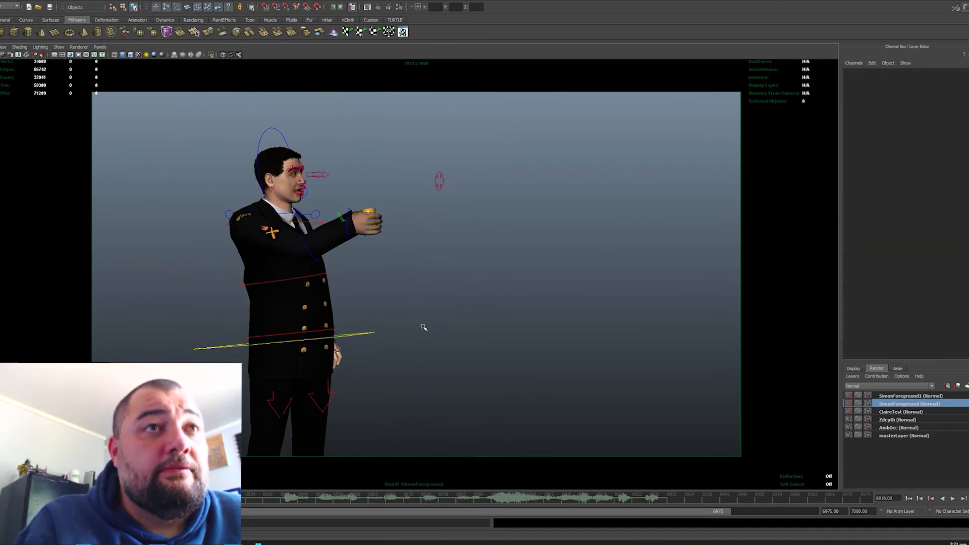
Using temporary X-ray shading, rotate LeftArm_Upper_Arm at frame 6816 to swing the left arm back toward the body, and key it
left_click(223, 55)
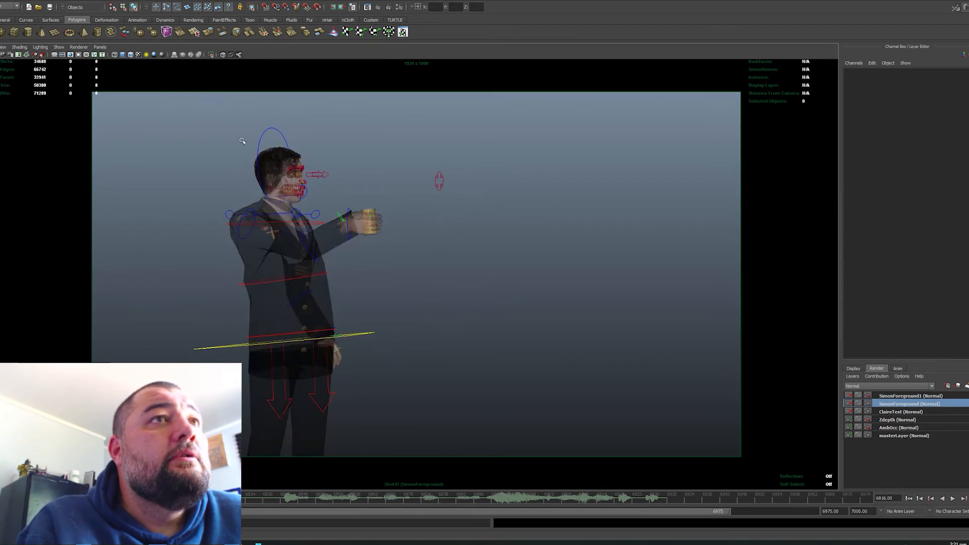
left_click(299, 235)
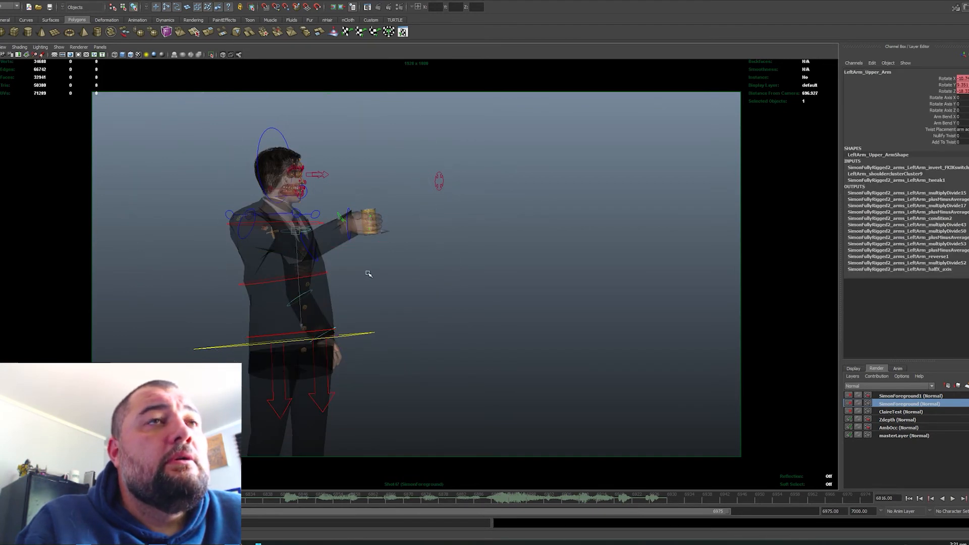
left_click_drag(463, 272, 456, 294)
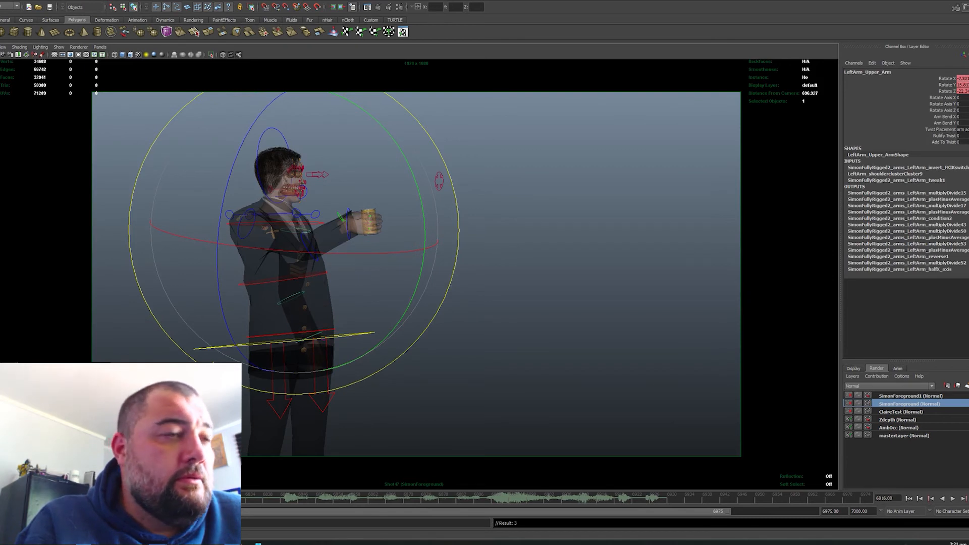
left_click(30, 498)
key("alt+v")
key("alt+v")
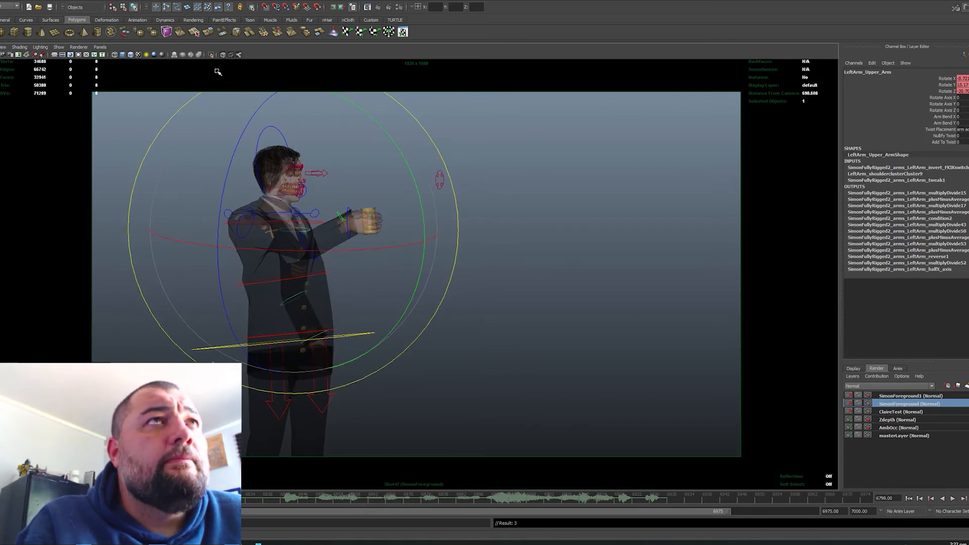
left_click(224, 55)
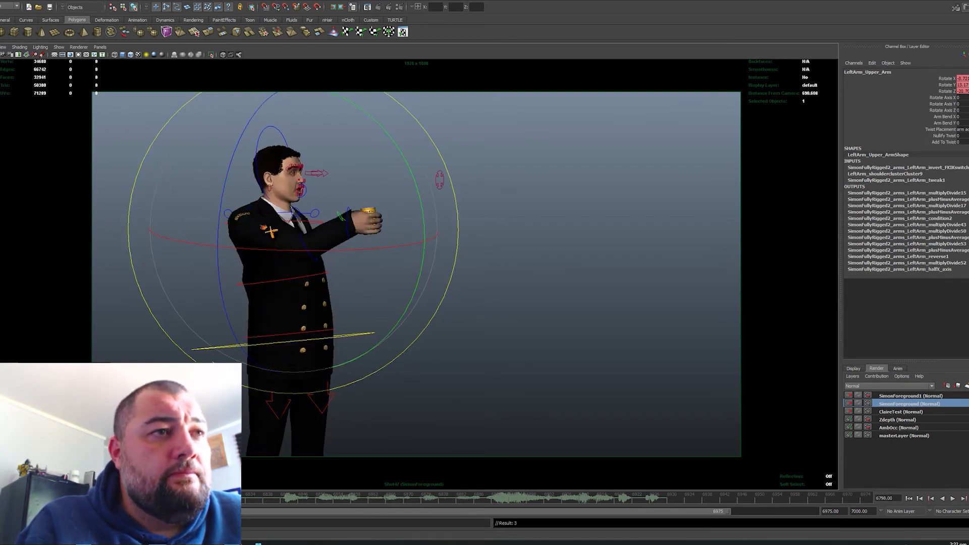
Play back the arm motion, then rotate LeftArm_Upper_Arm outward from the body at frame 6849 and key its rotation
key("alt+v")
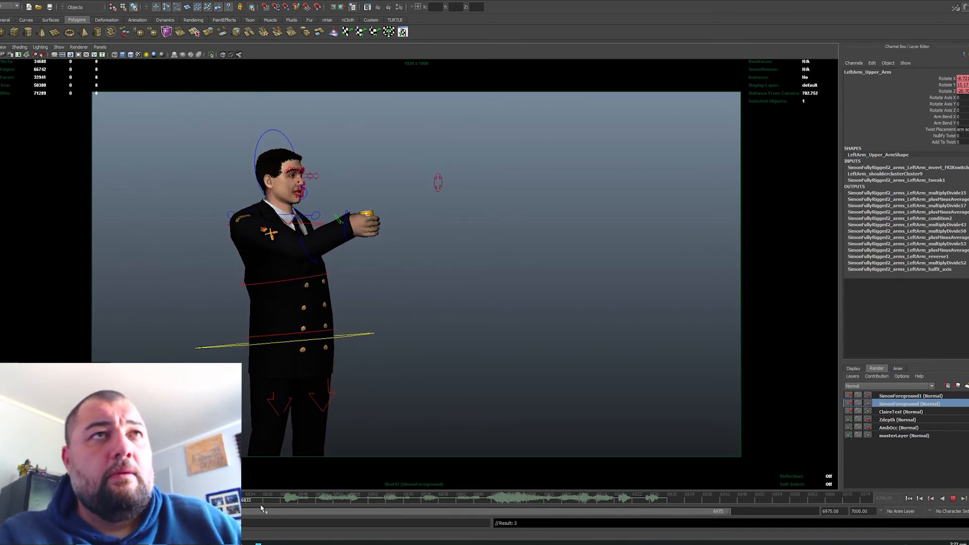
key("alt+v")
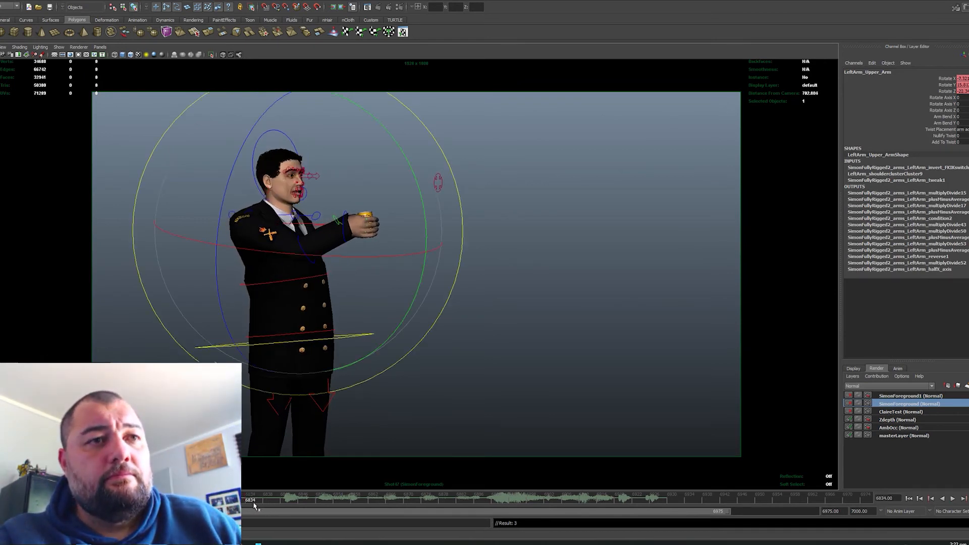
left_click_drag(276, 505, 313, 500)
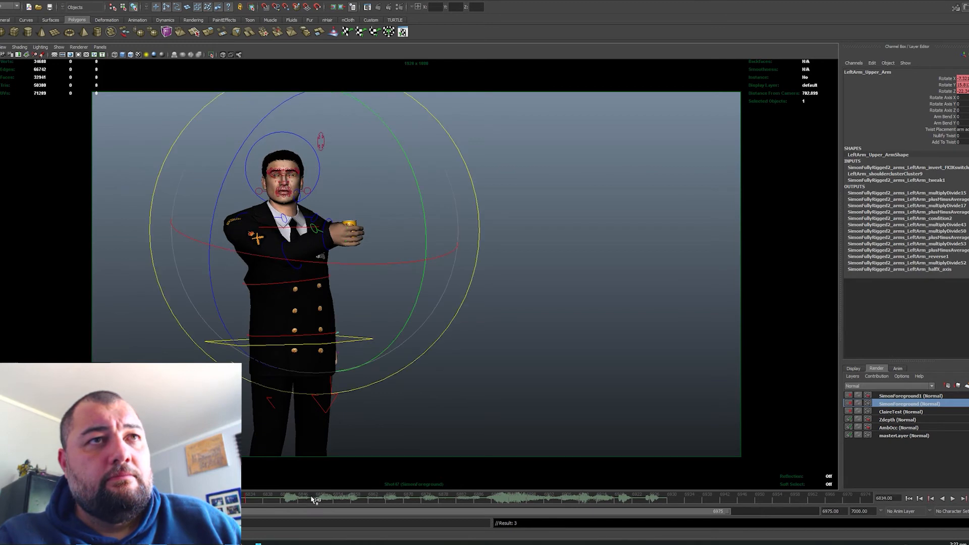
left_click_drag(342, 355, 404, 350)
key("shift+e")
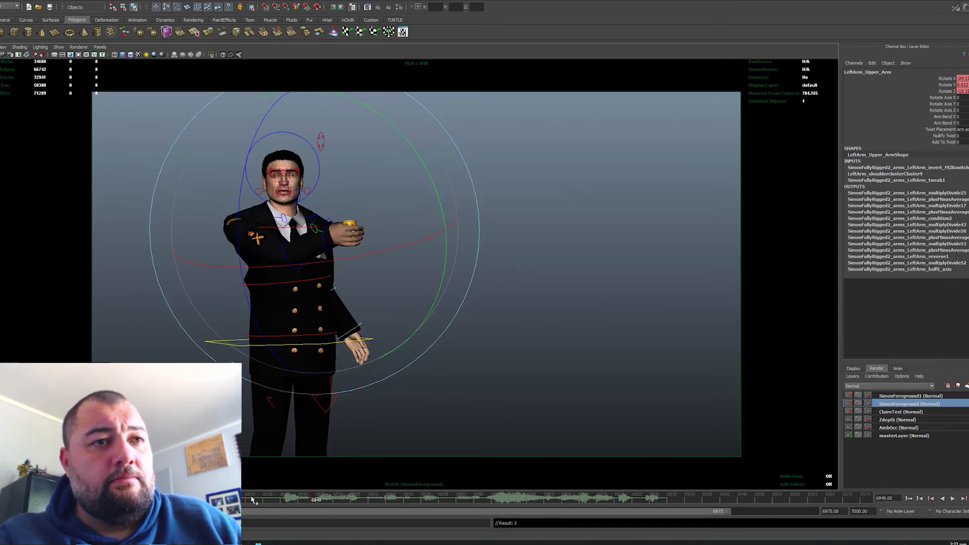
Rotate LeftArm_Upper_Arm back in toward the body at frame 6863 and play back the gesture
key("alt+v")
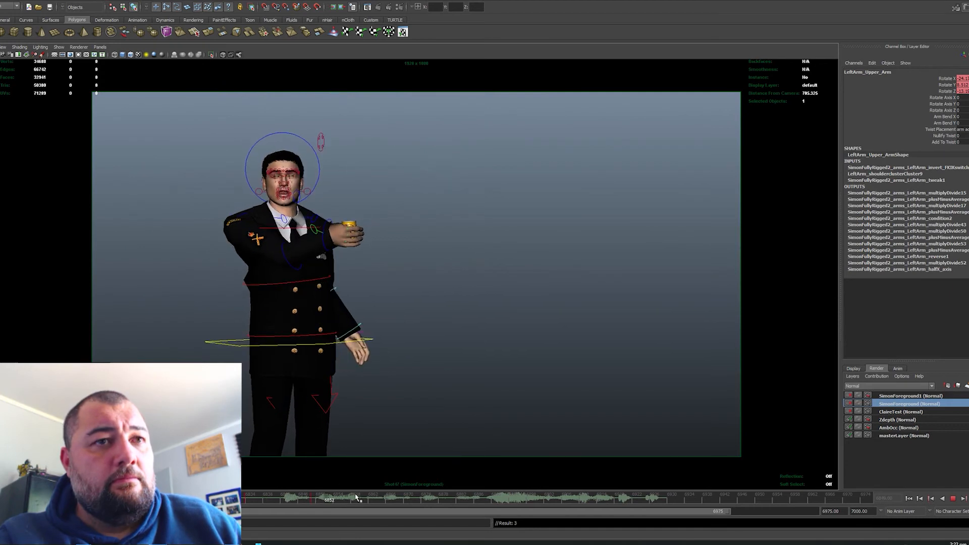
key("alt+v")
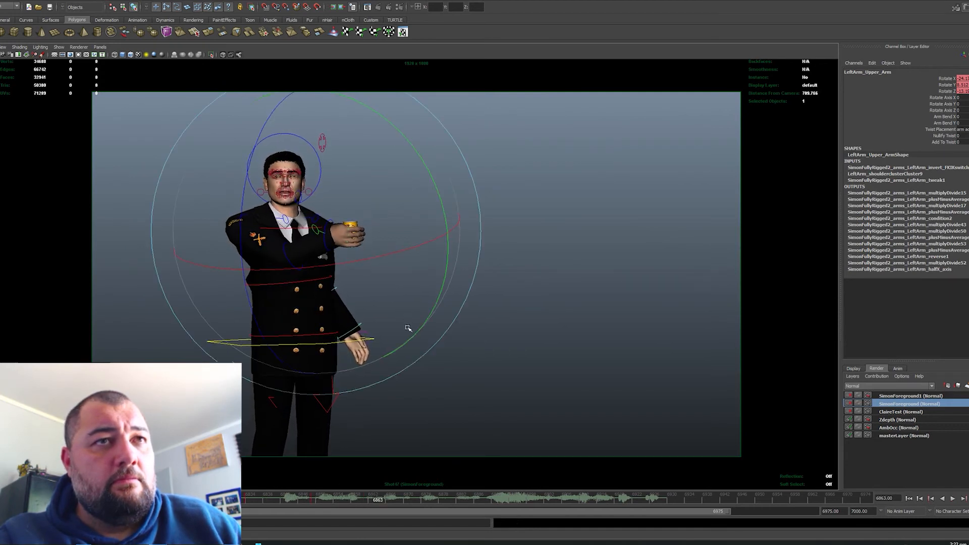
left_click_drag(245, 330, 262, 330)
left_click(319, 502)
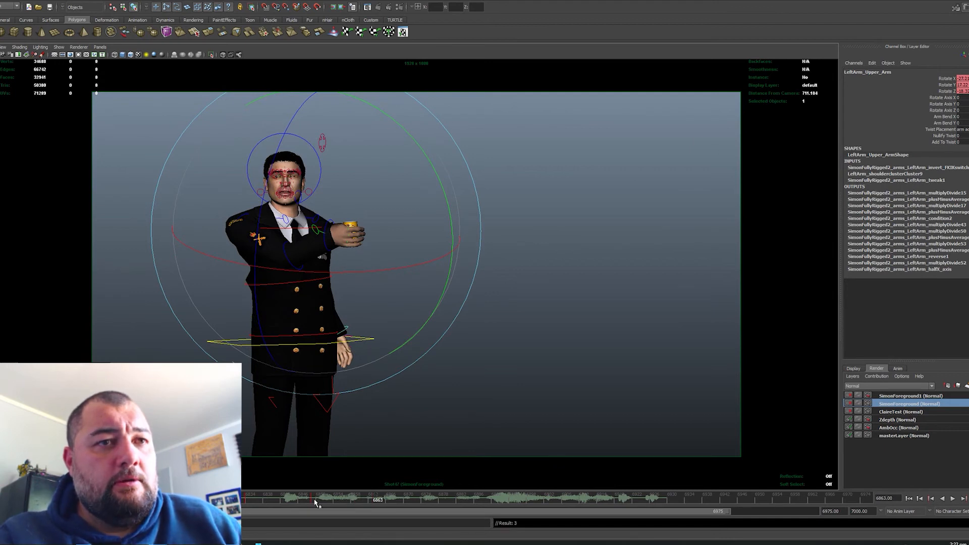
key("alt+v")
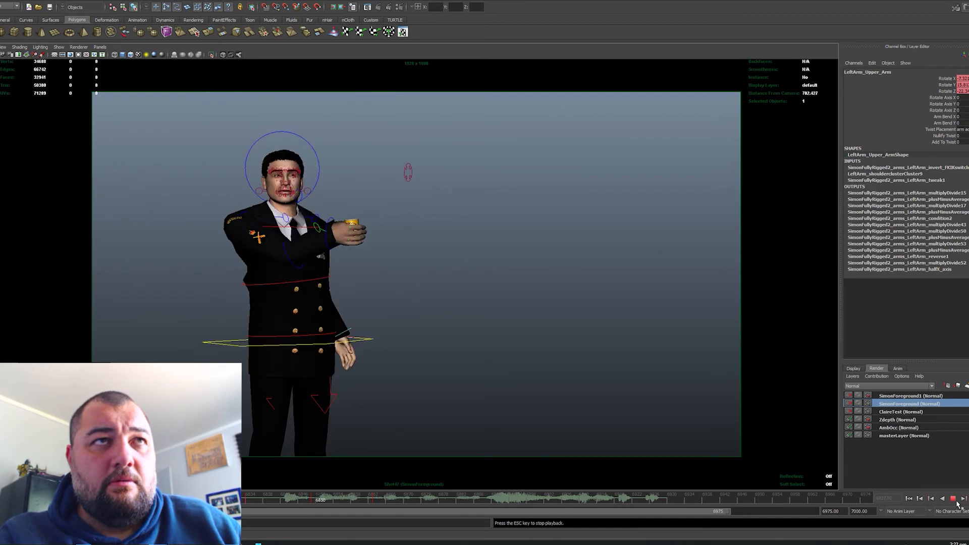
left_click(952, 499)
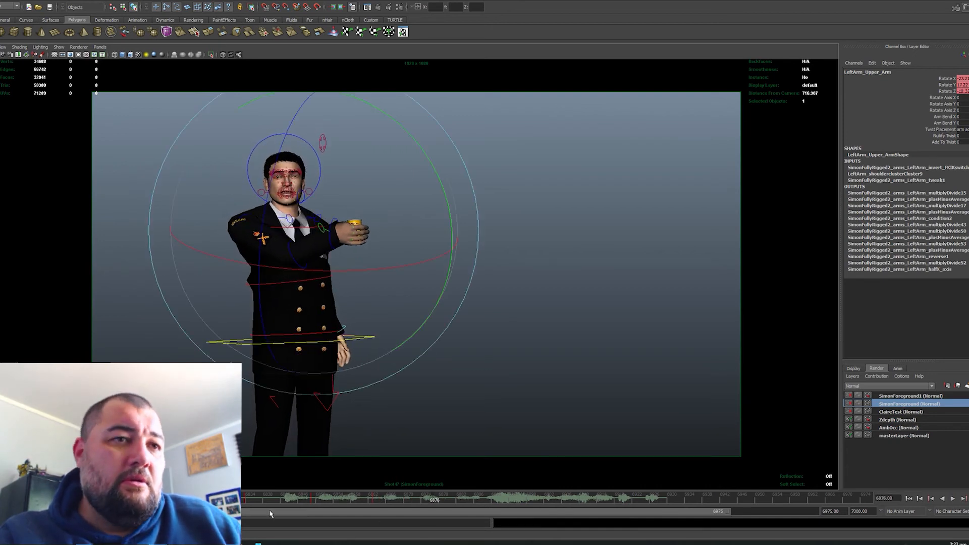
Refine the LeftArm_Upper_Arm rotation at frame 6849 for a subtler outward swing and key its rotation
left_click(313, 502)
left_click_drag(313, 502, 316, 503)
key("e")
left_click_drag(400, 303, 237, 311)
key("shift+e")
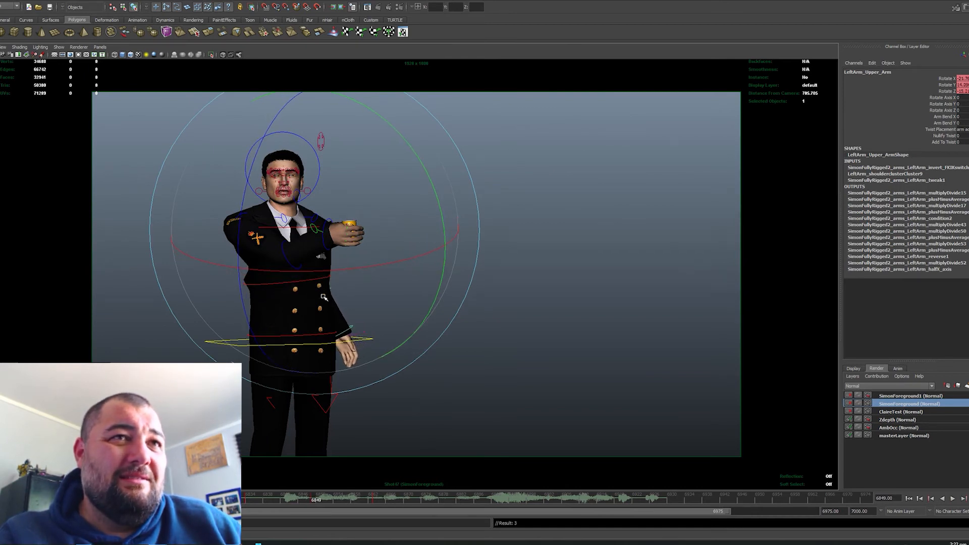
Rotate LeftArm_Upper_Arm closer to the body at frame 6849, key its rotation, and play back the gesture
left_click_drag(343, 273, 288, 293)
key("shift+e")
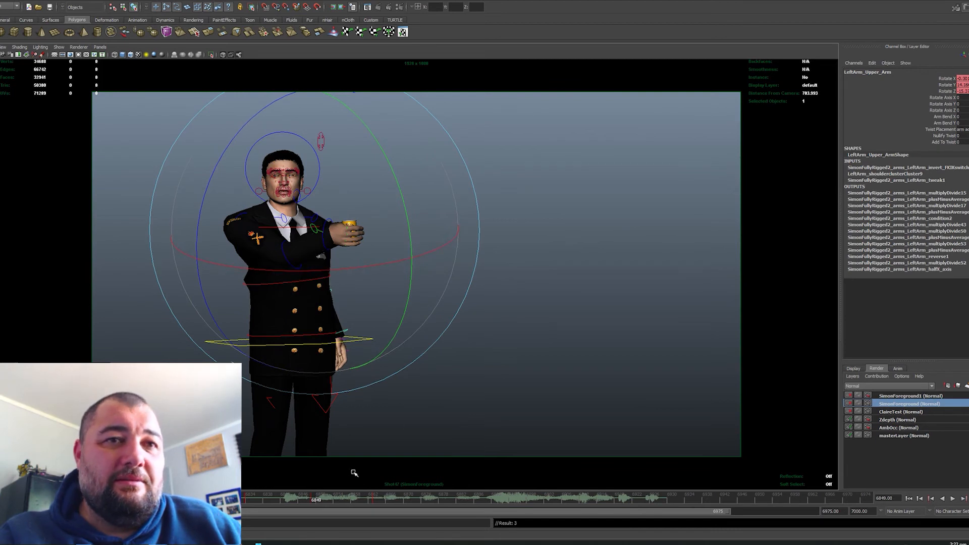
key("alt+v")
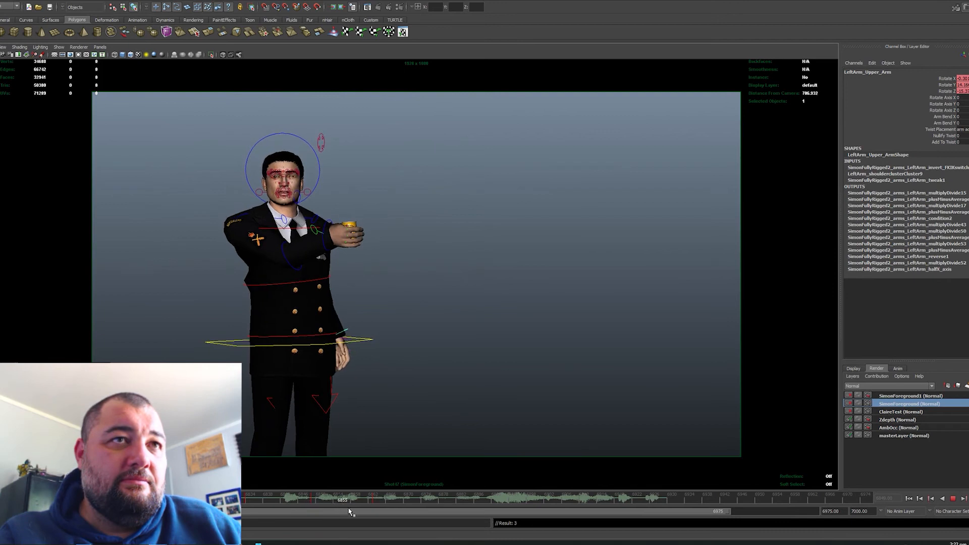
Clear the LeftArm_Upper_Arm key at frame 6863, then rotate the arm further in against the body at that frame
right_click(376, 499)
left_click(392, 413)
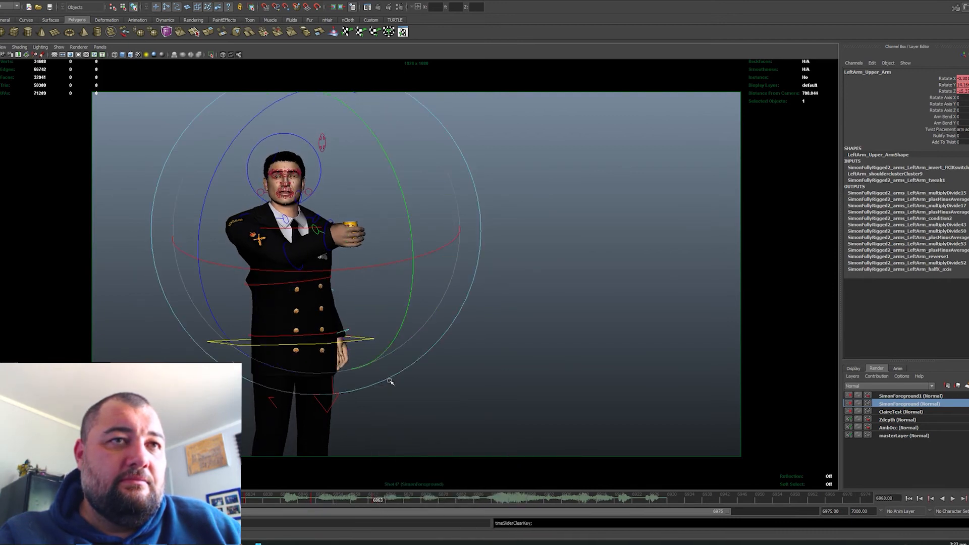
left_click_drag(404, 329, 385, 353)
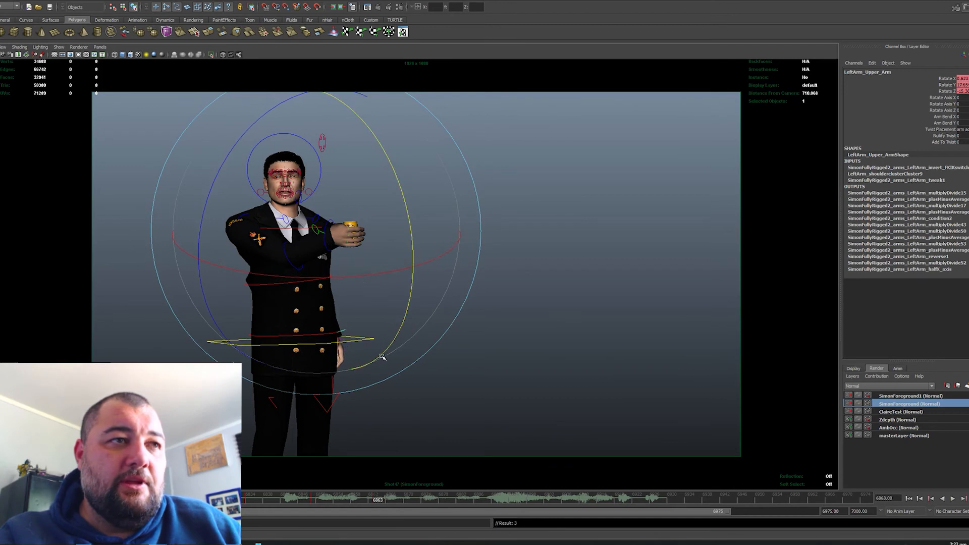
Move RightArm_HandTranslate slightly down at frame 6955 to adjust the hand at the mouth, and scrub through the sip
left_click_drag(411, 499, 847, 484)
mouse_move(788, 500)
left_mouse_down()
mouse_move(751, 502)
mouse_move(849, 509)
mouse_move(781, 500)
left_mouse_up()
key("w")
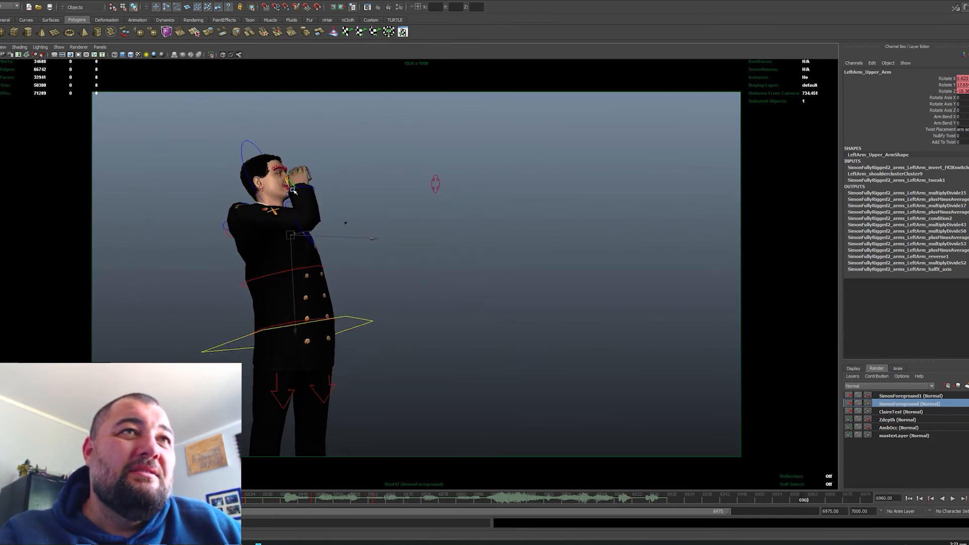
key("ctrl+z")
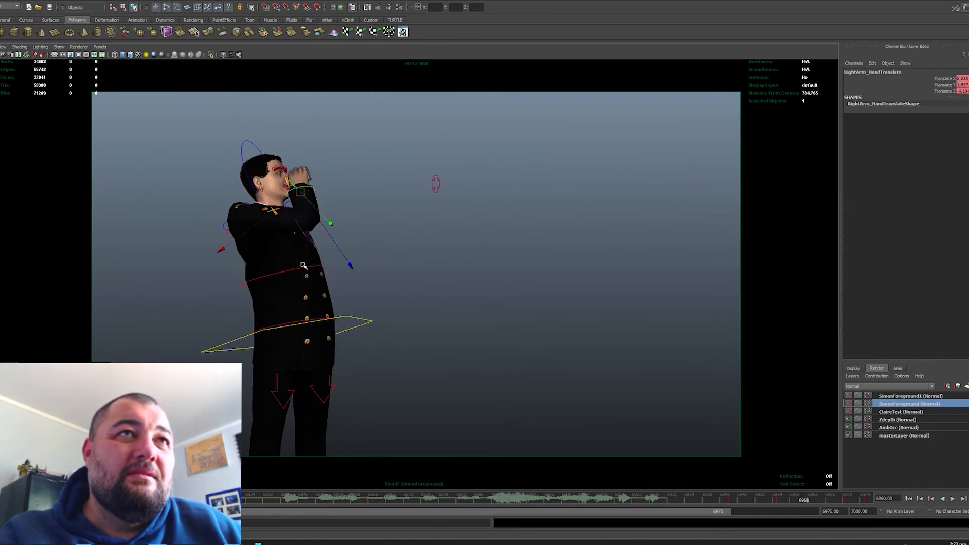
left_click(781, 505)
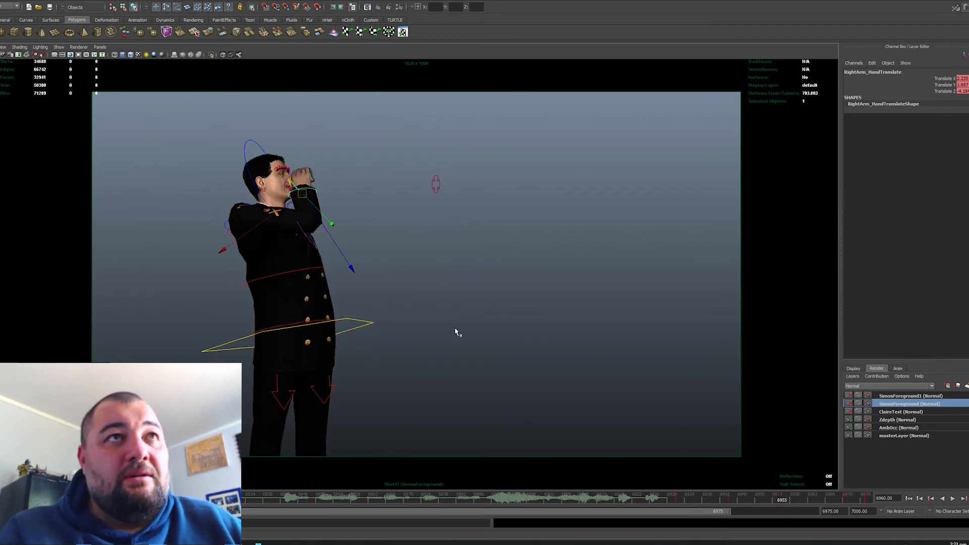
left_click_drag(305, 202, 305, 203)
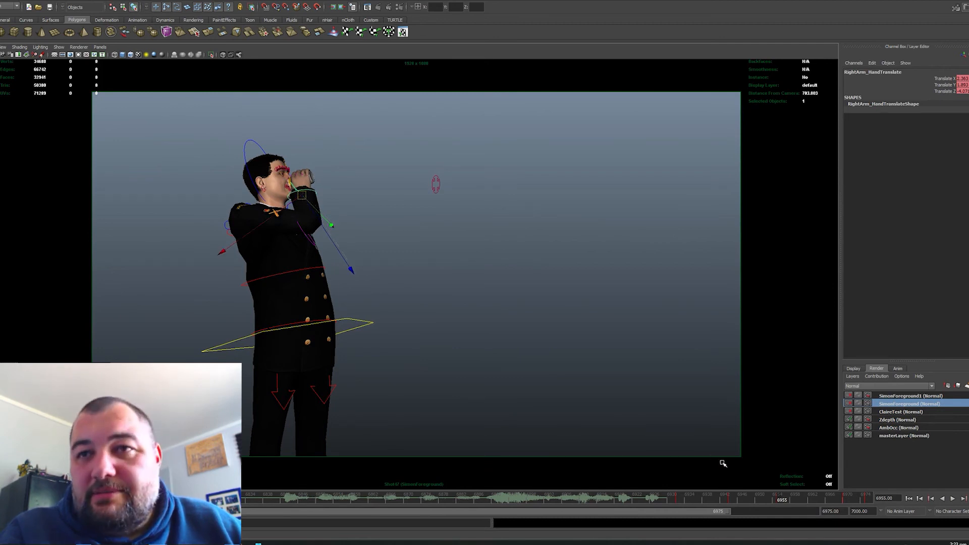
left_click_drag(742, 499, 794, 501)
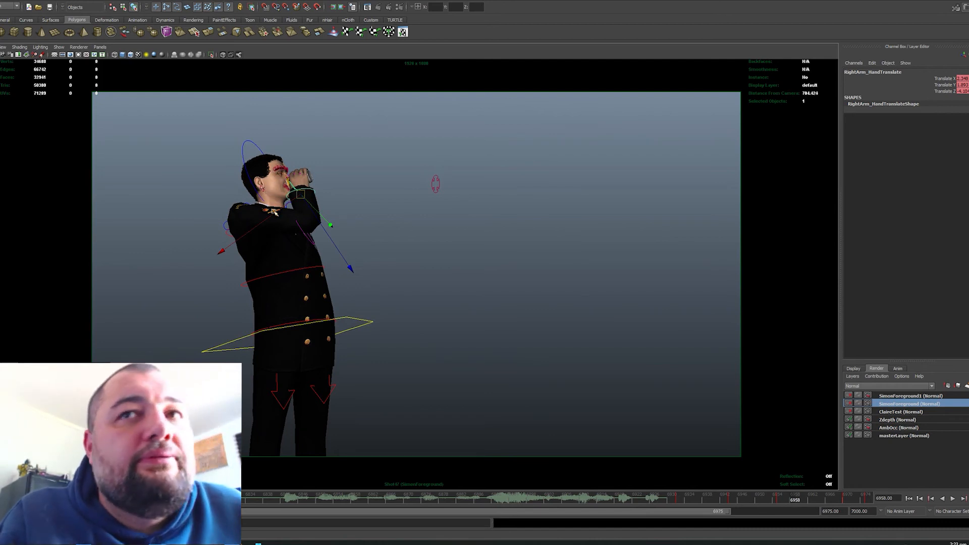
Play back the sip with jaw_FC selected, then rotate the jaw slightly around X at frame 6945 and key it
left_click(263, 189)
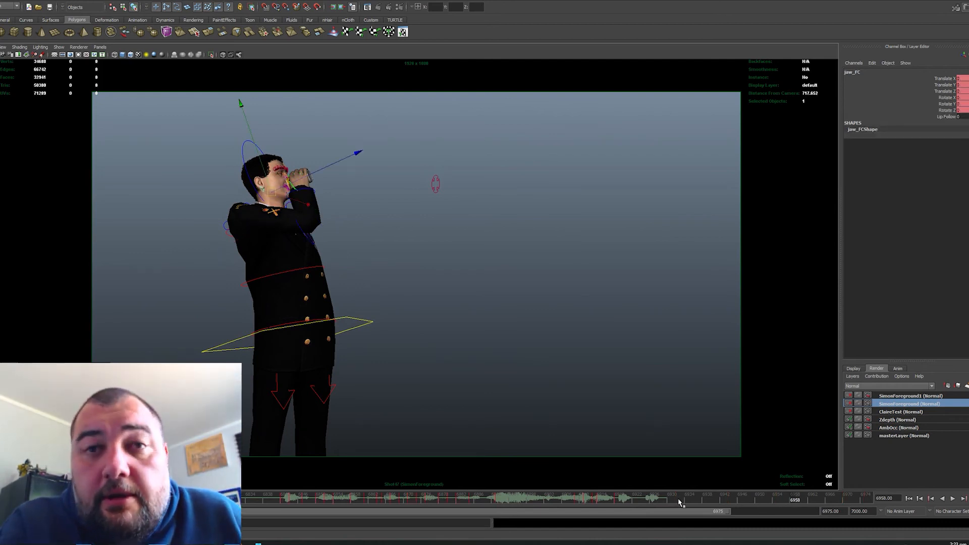
left_click_drag(680, 500, 688, 501)
key("alt+v")
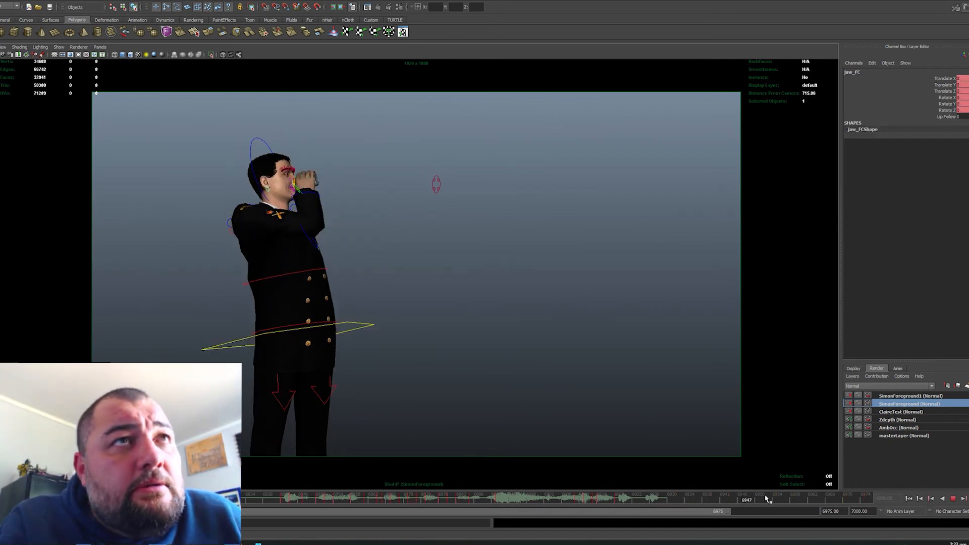
mouse_move(755, 499)
left_mouse_down()
mouse_move(725, 499)
mouse_move(738, 500)
left_mouse_up()
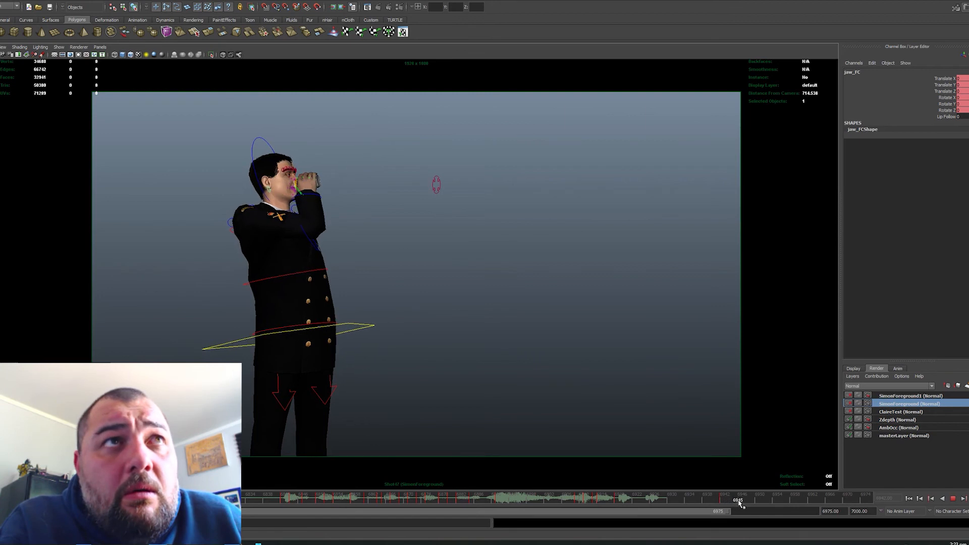
key("e")
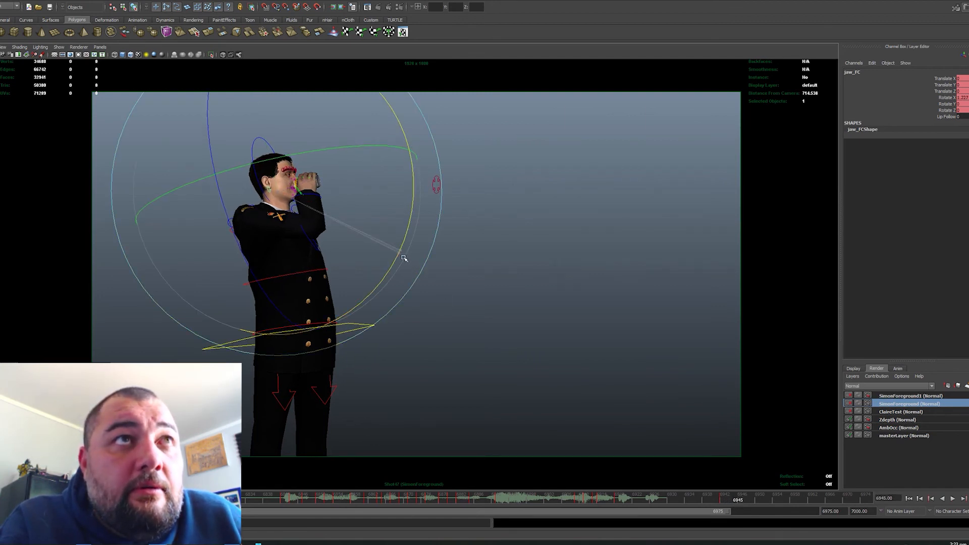
left_click_drag(403, 258, 403, 258)
key("s")
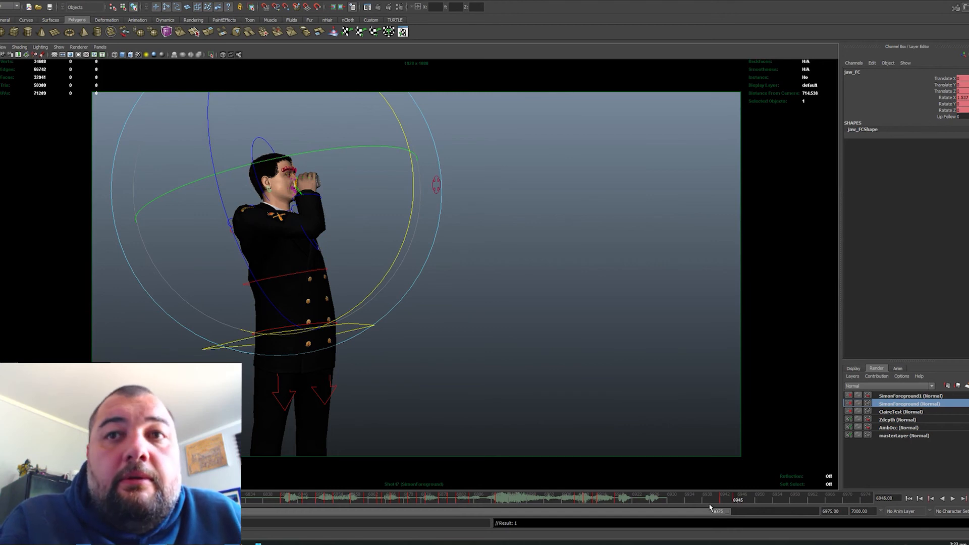
Review the jaw motion from frame 6939, then rotate jaw_FC back near the end of the sip and key its rotation
left_click(710, 503)
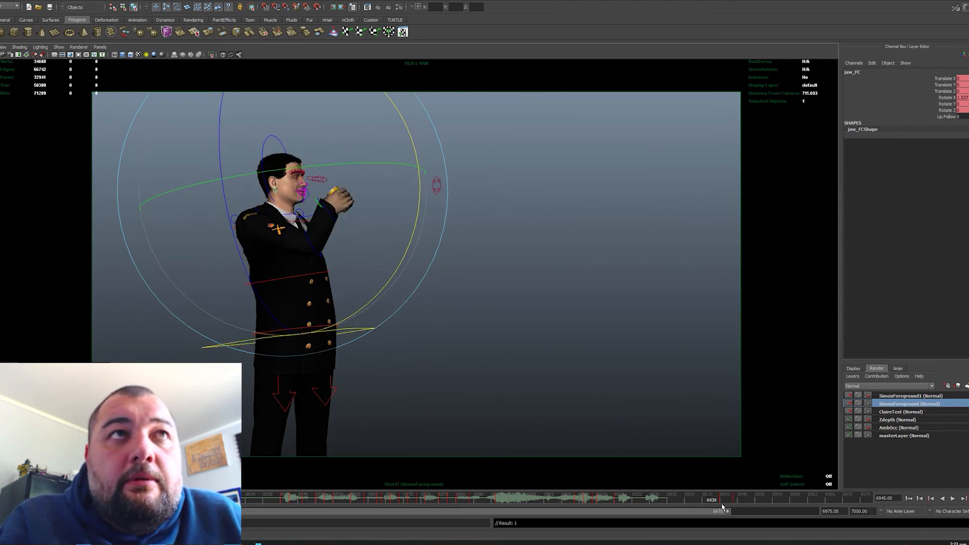
key("alt+v")
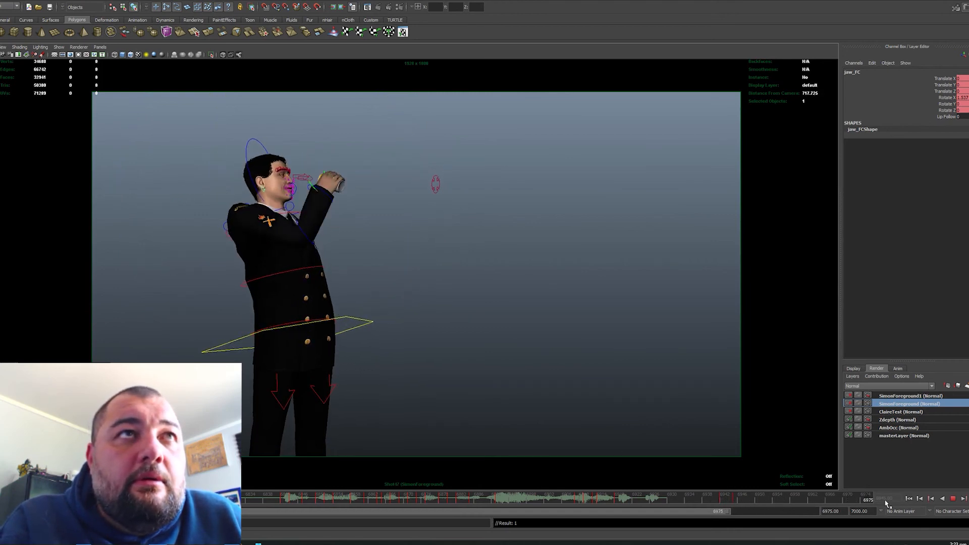
mouse_move(863, 504)
left_mouse_down()
mouse_move(843, 502)
mouse_move(948, 501)
mouse_move(940, 494)
left_mouse_up()
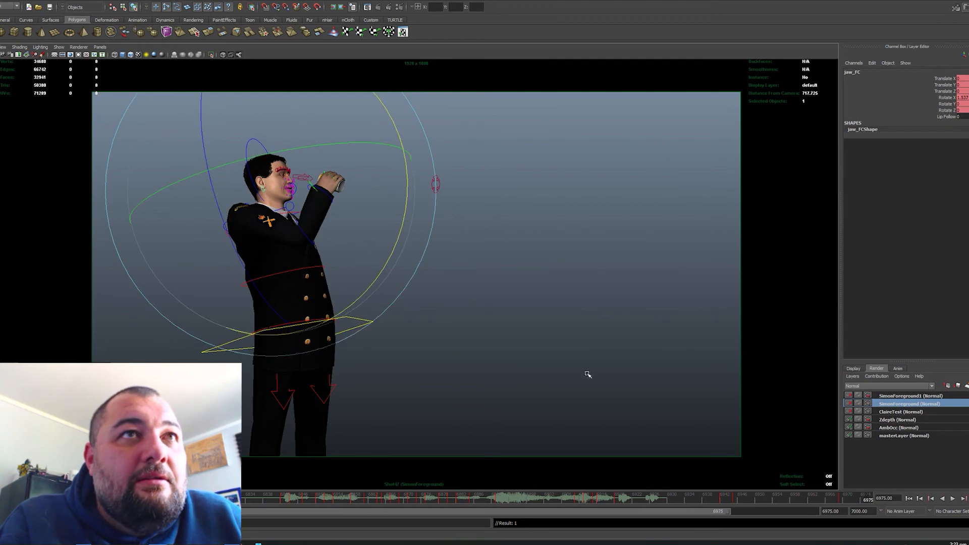
left_click_drag(386, 274, 389, 270)
key("shift+e")
left_click_drag(813, 499, 945, 497)
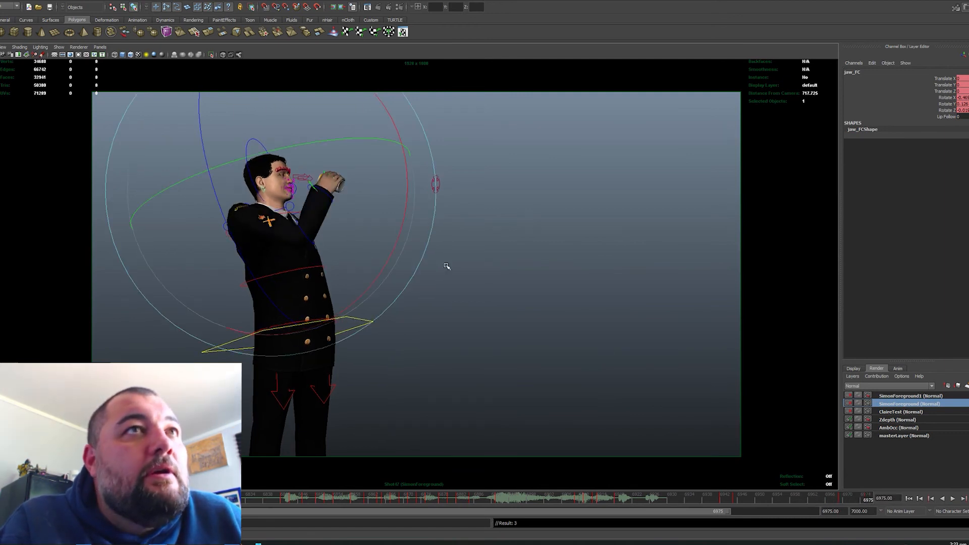
Deselect the jaw control, switch the viewport to the persp camera, and frame a close-up of the face and raised can
key("w")
left_click(142, 121)
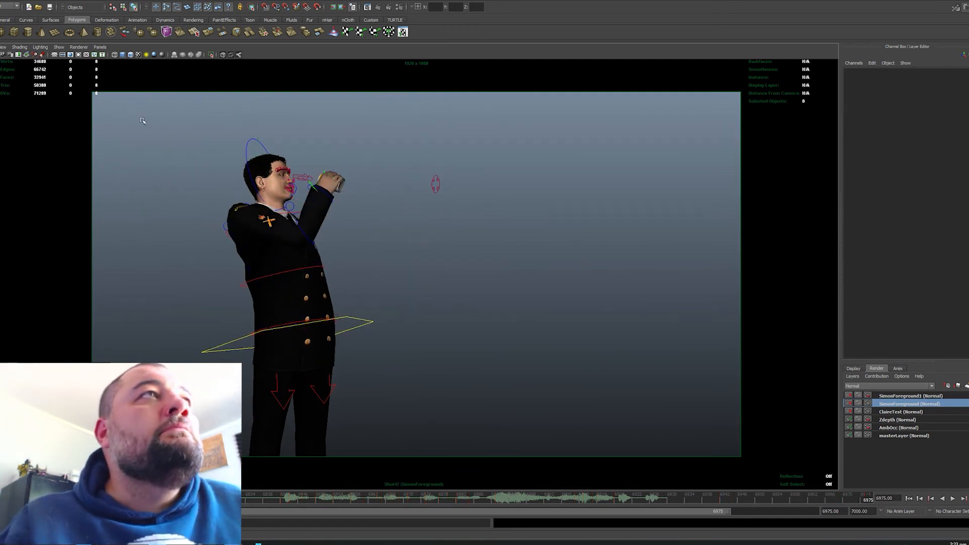
left_click(100, 46)
mouse_move(113, 54)
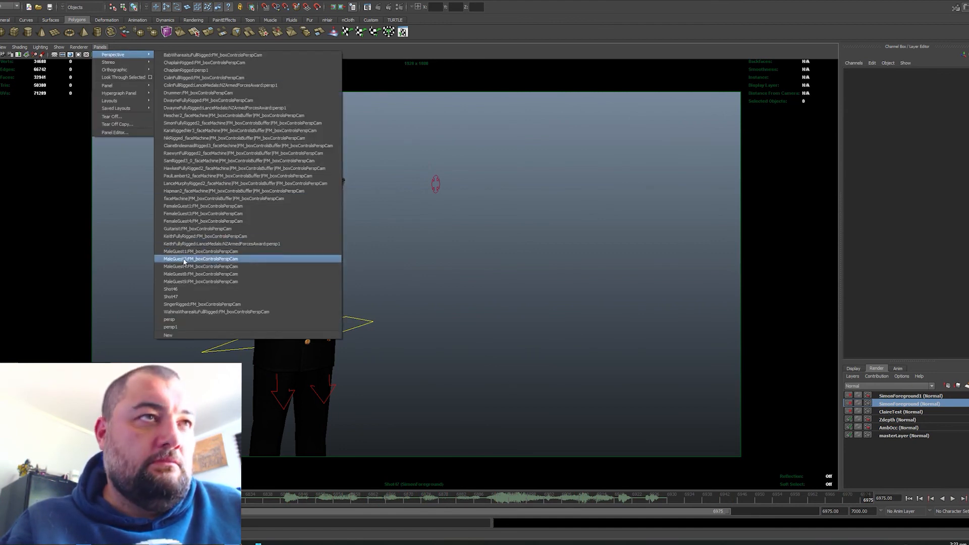
left_click(184, 320)
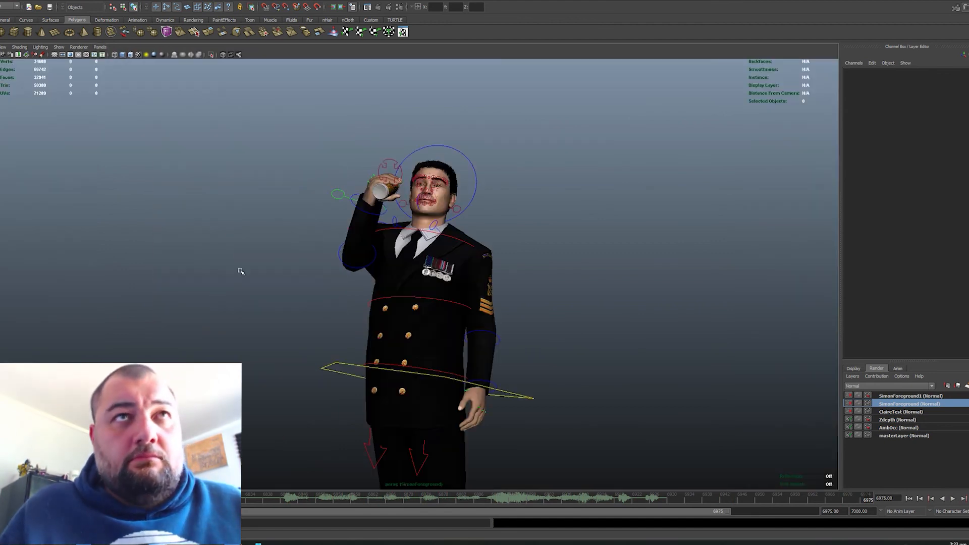
scroll(326, 253, "up", 5)
middle_click_drag(338, 253, 341, 300, "alt")
scroll(424, 287, "up", 4)
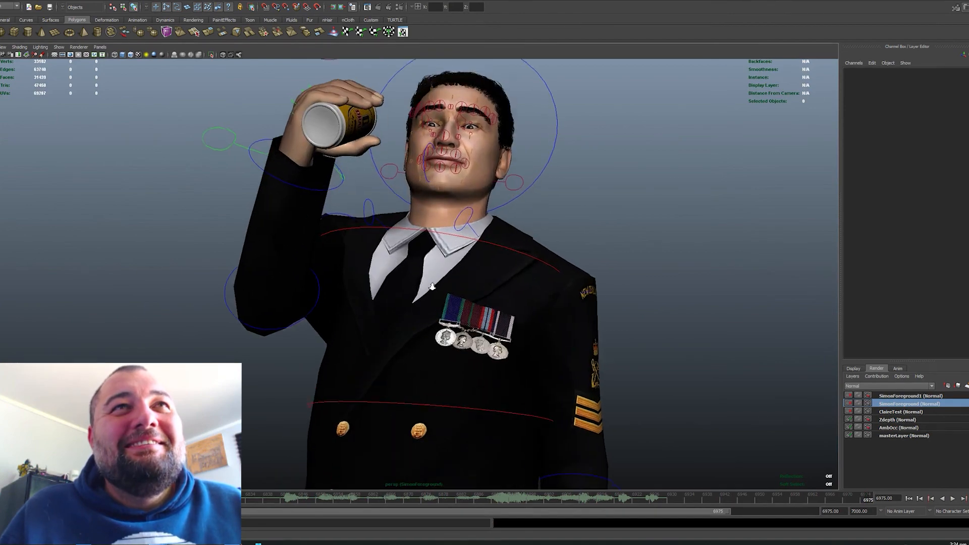
left_click_drag(427, 288, 404, 273, "alt")
middle_click_drag(385, 262, 379, 296, "alt")
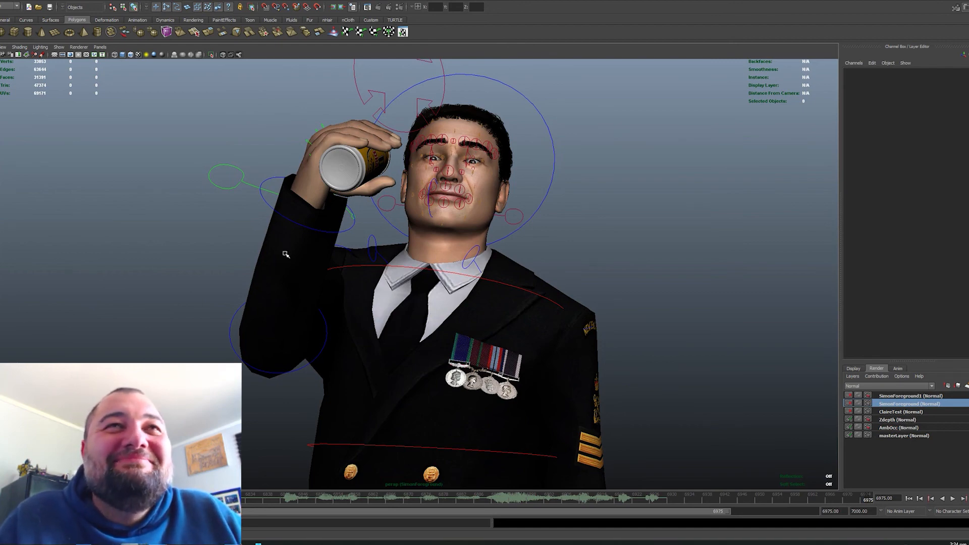
left_click_drag(286, 254, 348, 301, "alt")
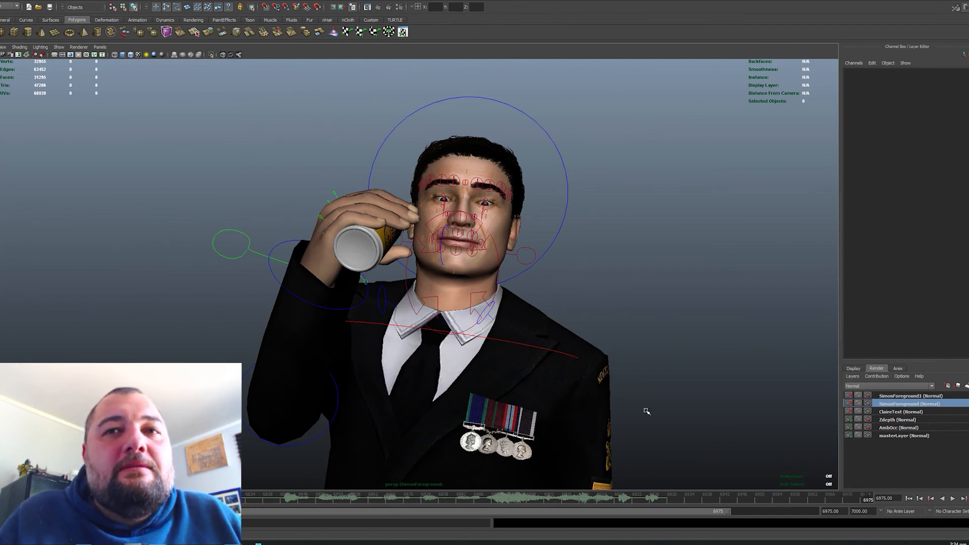
Play back the drinking motion up to frame 6975 in the perspective close-up and examine the facial performance
left_click(643, 502)
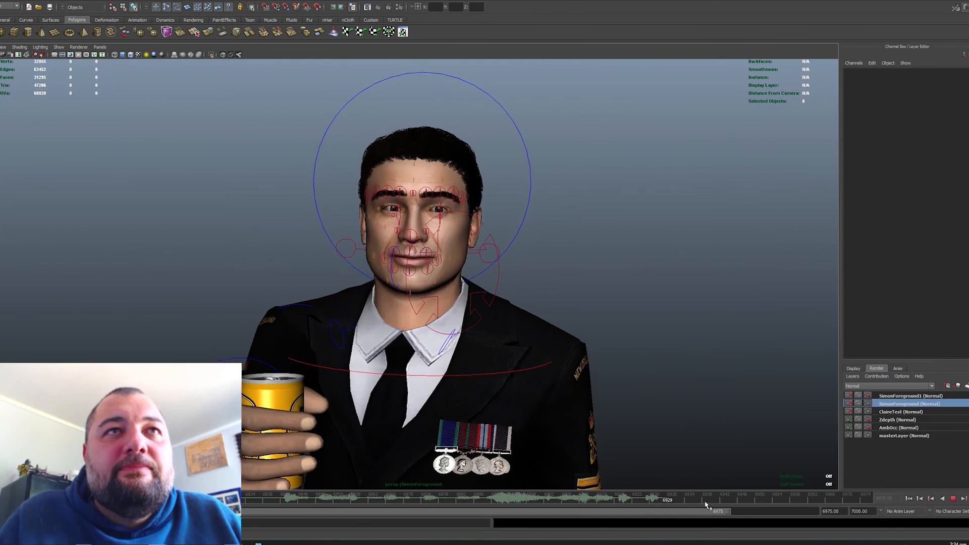
key("alt+v")
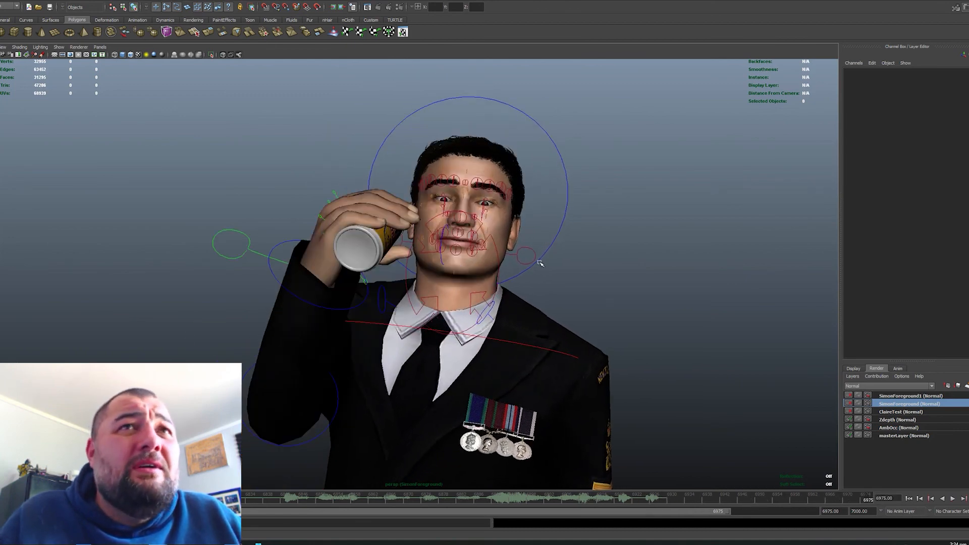
left_click(444, 208)
left_click_drag(508, 221, 484, 226, "alt")
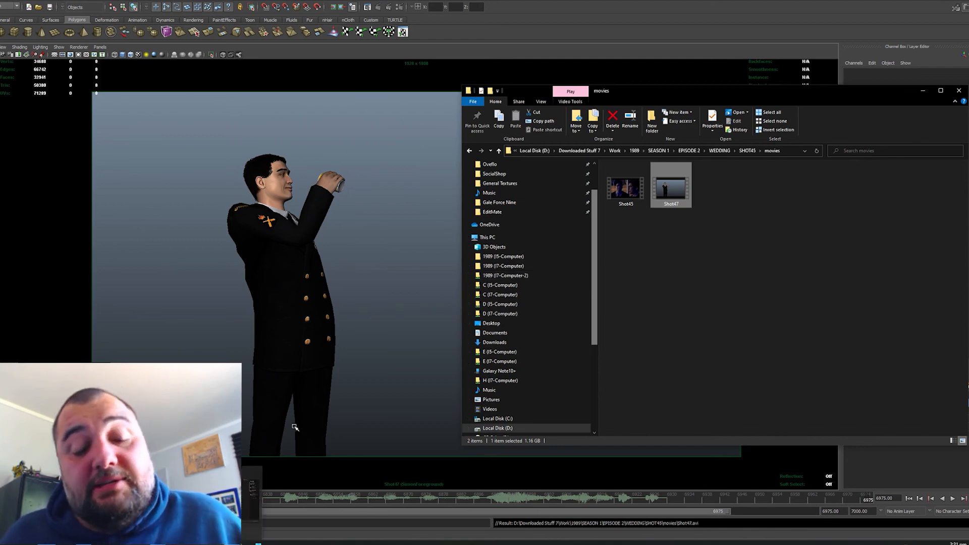
key("alt+z")
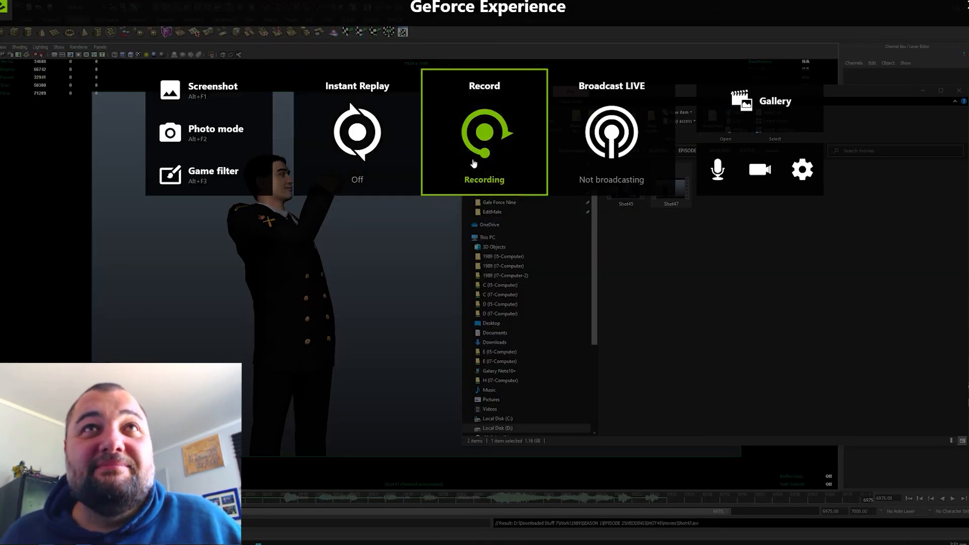
left_click(474, 144)
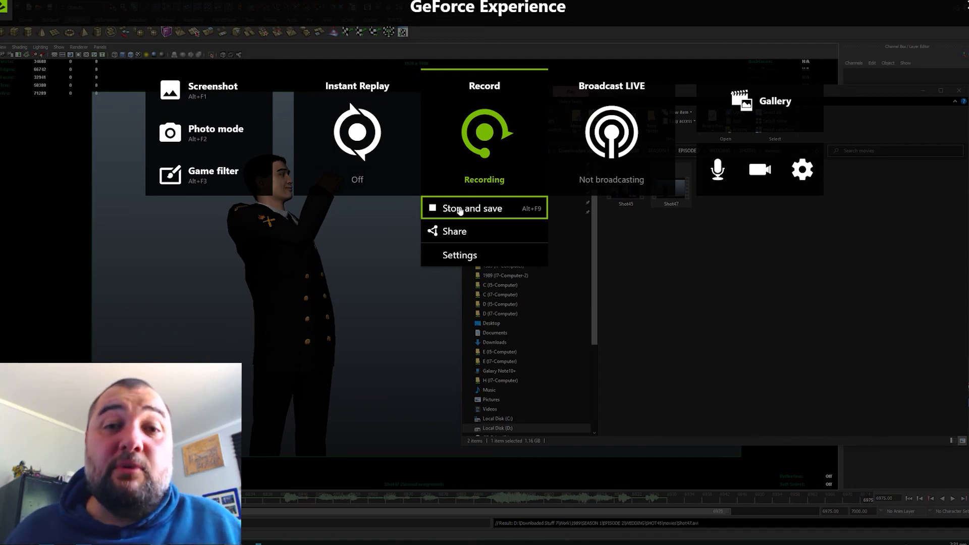